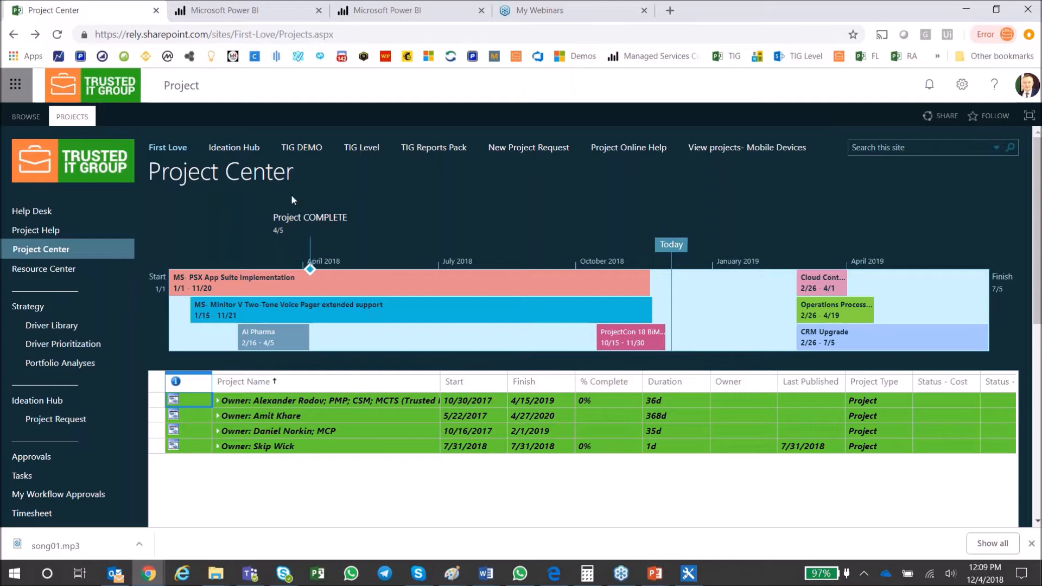
Go to office.com in the current browser tab
{"action": "left_click", "coordinate": [179, 34]}
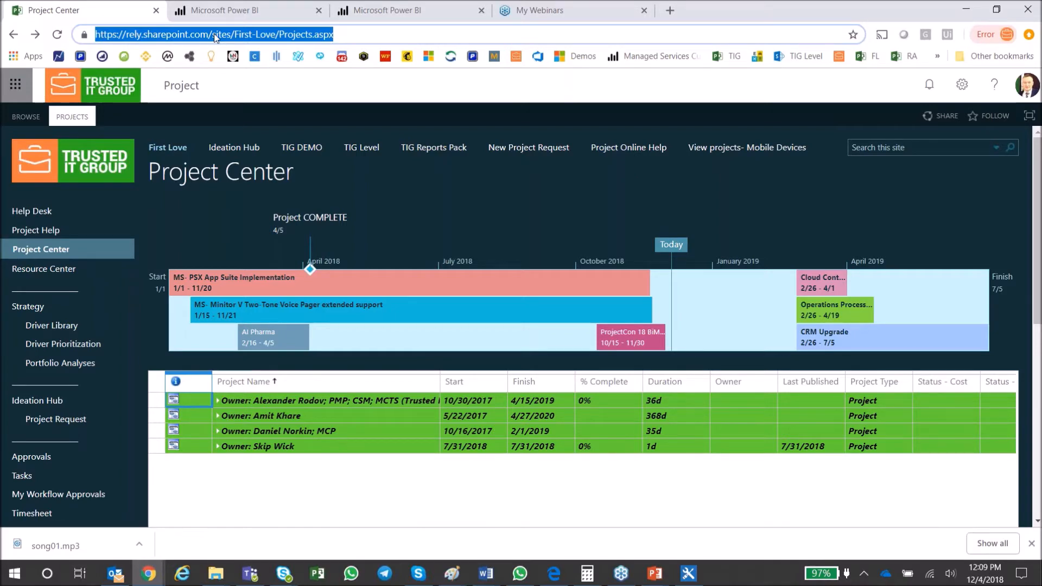
{"action": "type", "text": "off"}
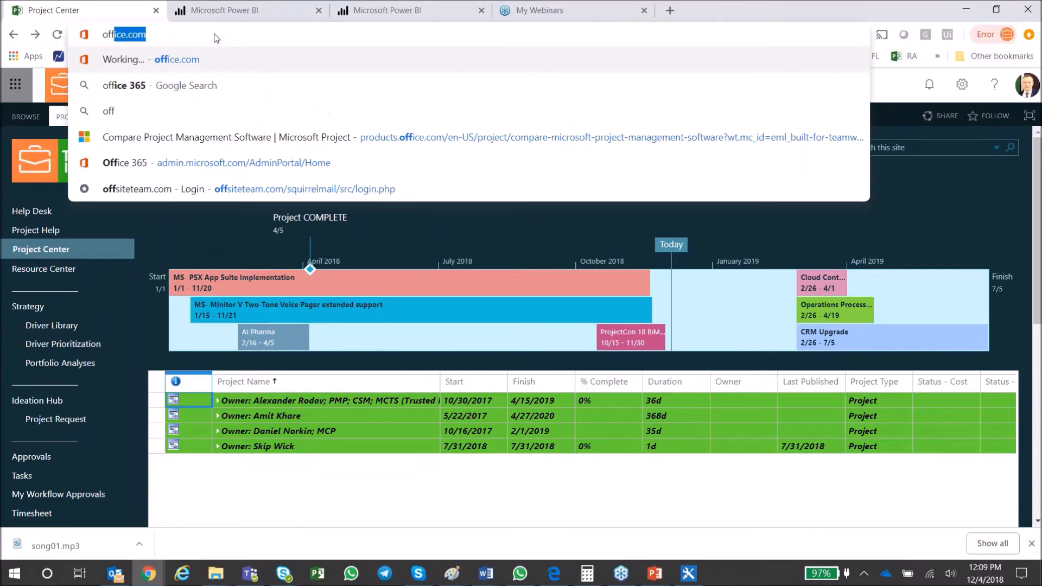
{"action": "key", "text": "Return"}
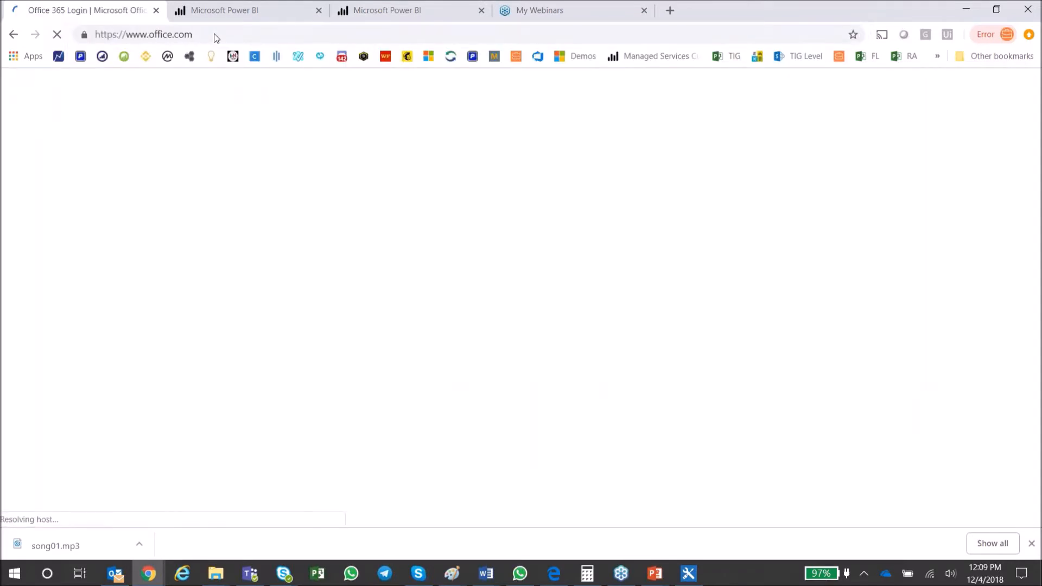
{"action": "left_click", "coordinate": [211, 34]}
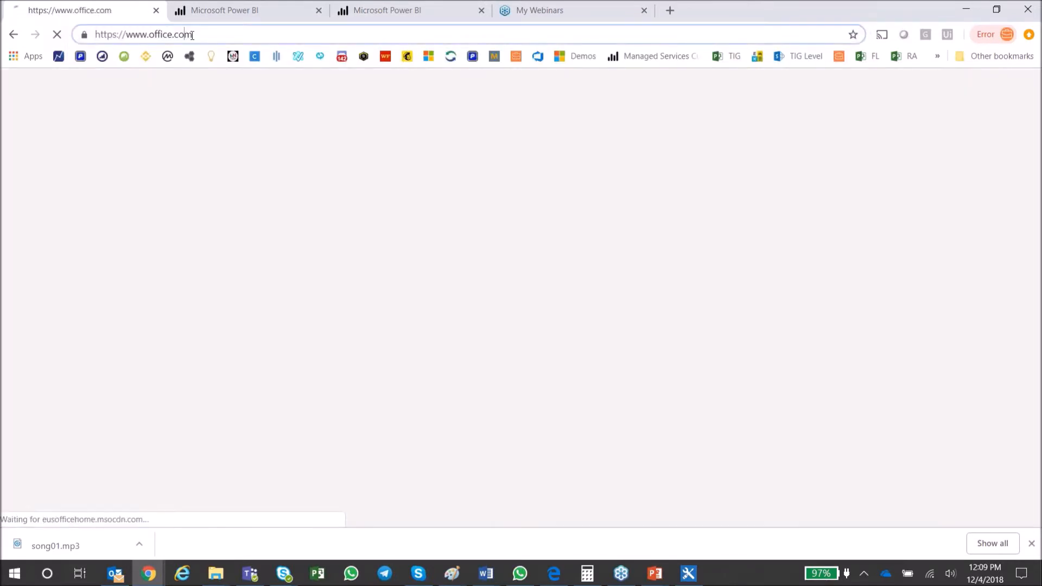
{"action": "left_click", "coordinate": [191, 35]}
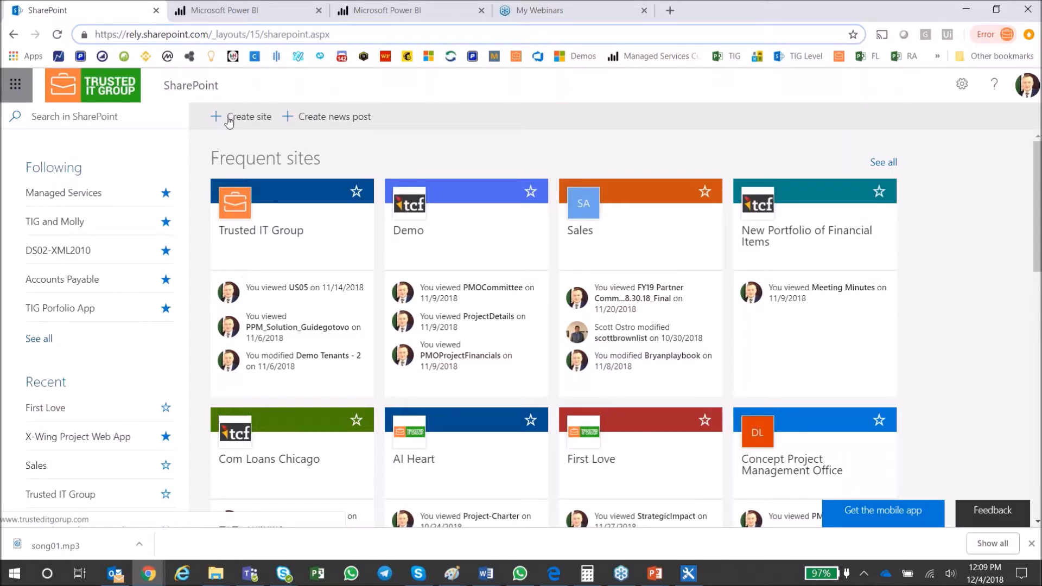
{"action": "left_click", "coordinate": [200, 34]}
{"action": "type", "text": "offic"}
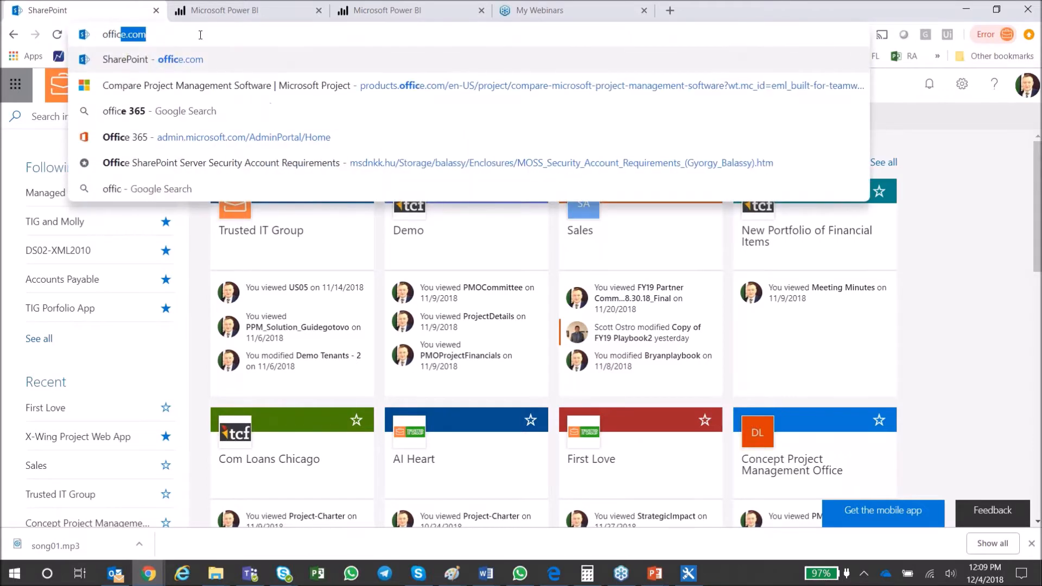
{"action": "key", "text": "Return"}
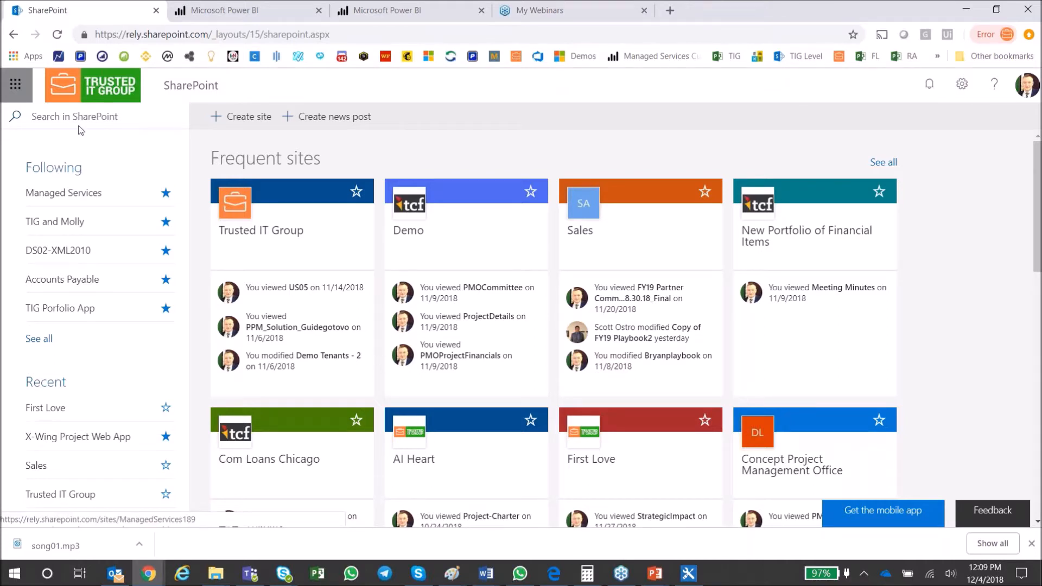
Open the Office 365 home page from SharePoint and display the full list of available apps
{"action": "left_click", "coordinate": [19, 88]}
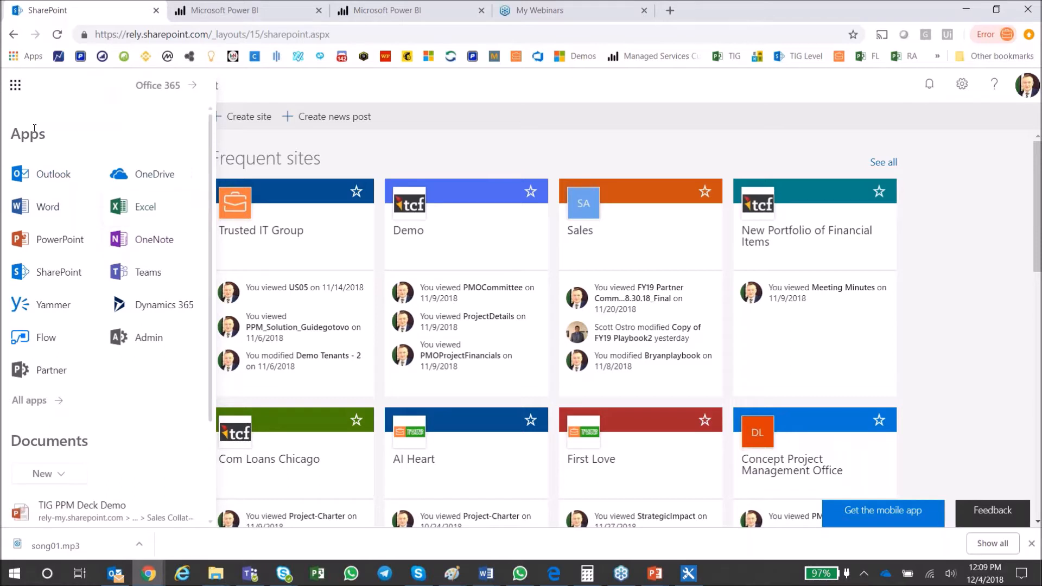
{"action": "left_click", "coordinate": [153, 86]}
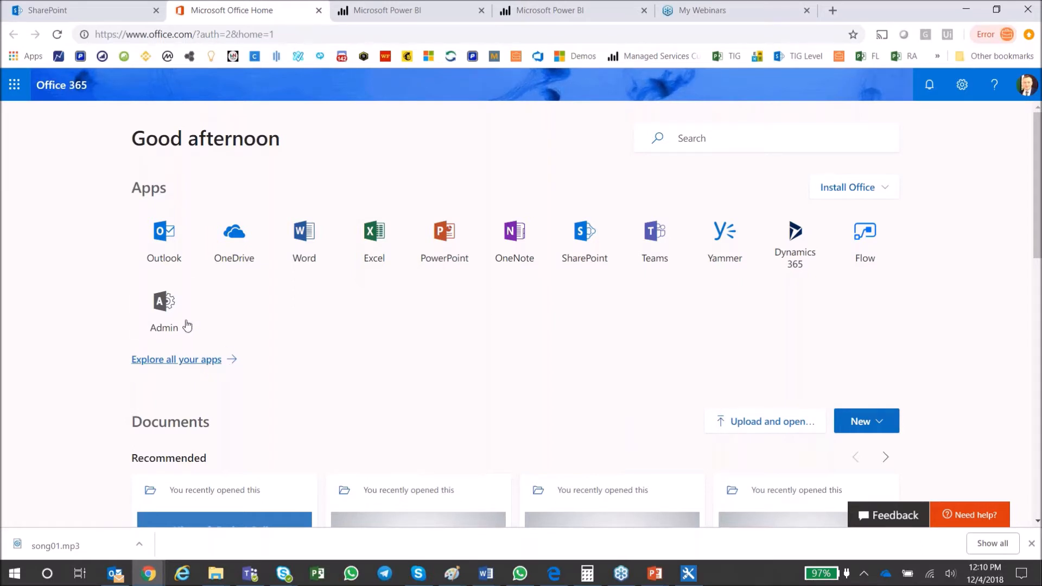
{"action": "left_click", "coordinate": [14, 86]}
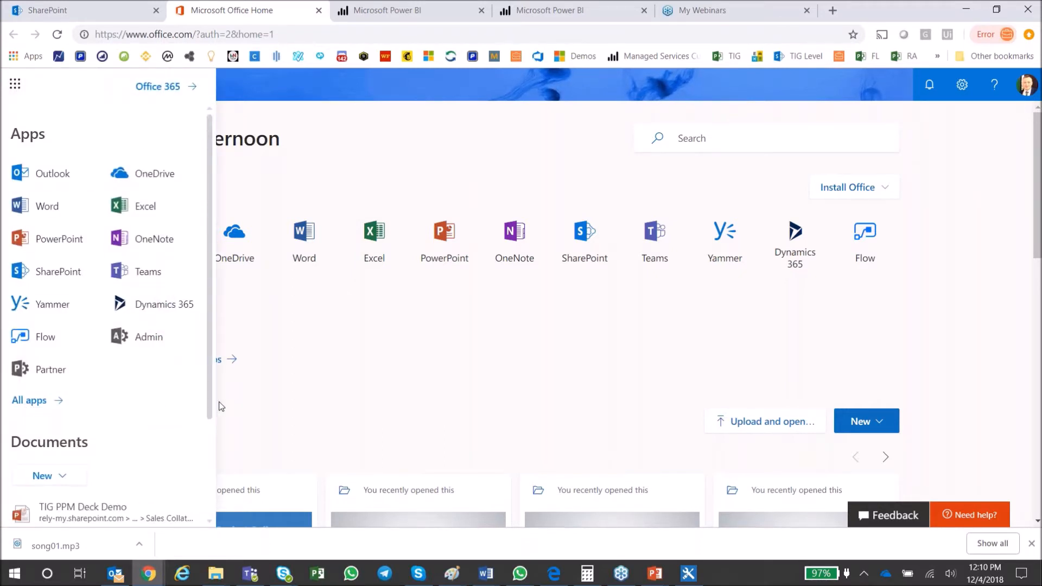
{"action": "left_click", "coordinate": [299, 357]}
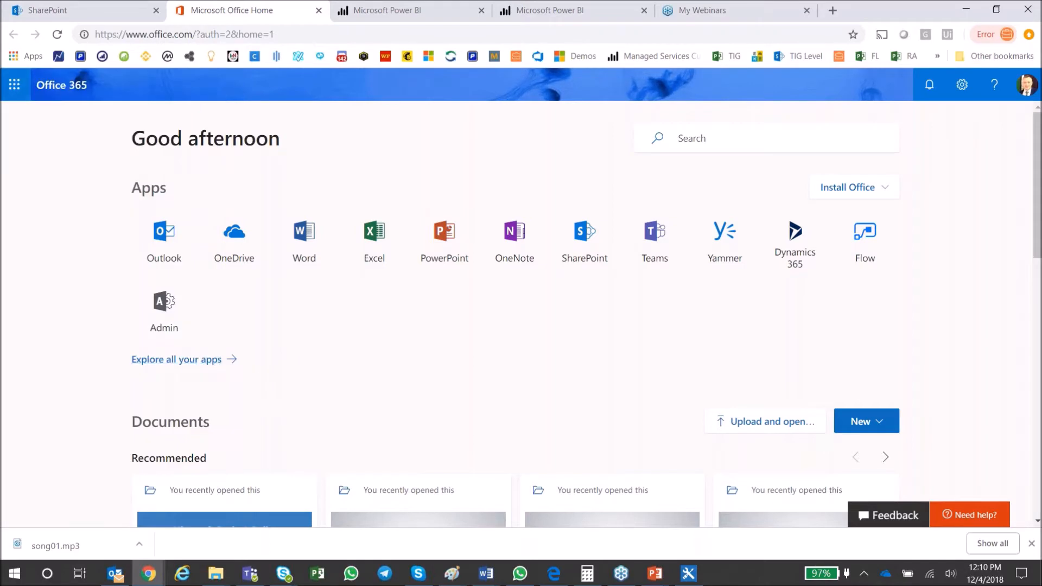
{"action": "left_click", "coordinate": [184, 361]}
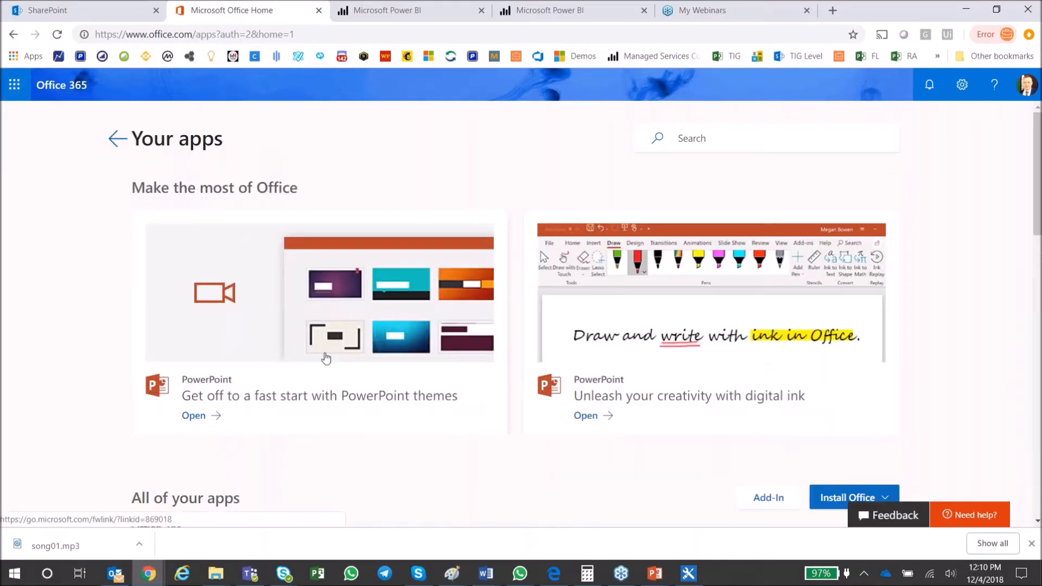
Look through the Office 365 apps from Admin to PowerPoint and check which account is signed in
{"action": "scroll", "coordinate": [651, 349], "scroll_direction": "down", "scroll_amount": 6}
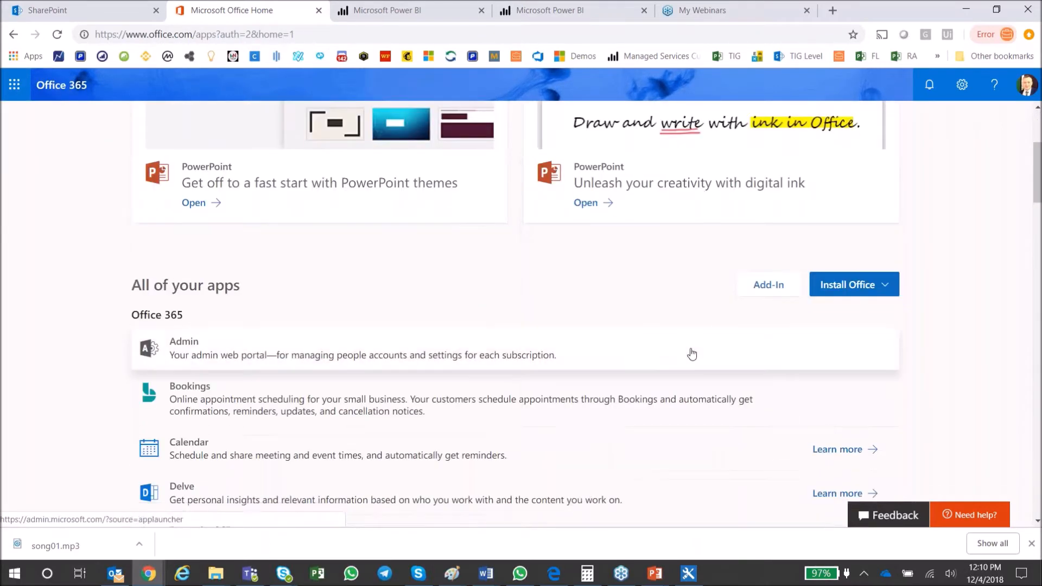
{"action": "scroll", "coordinate": [686, 347], "scroll_direction": "down", "scroll_amount": 1}
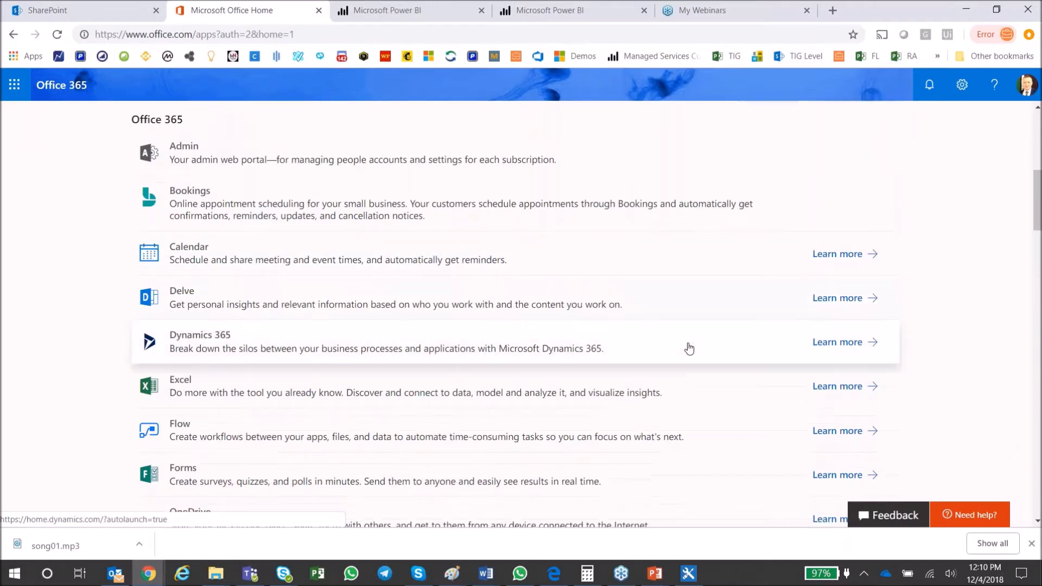
{"action": "scroll", "coordinate": [512, 352], "scroll_direction": "down", "scroll_amount": 1}
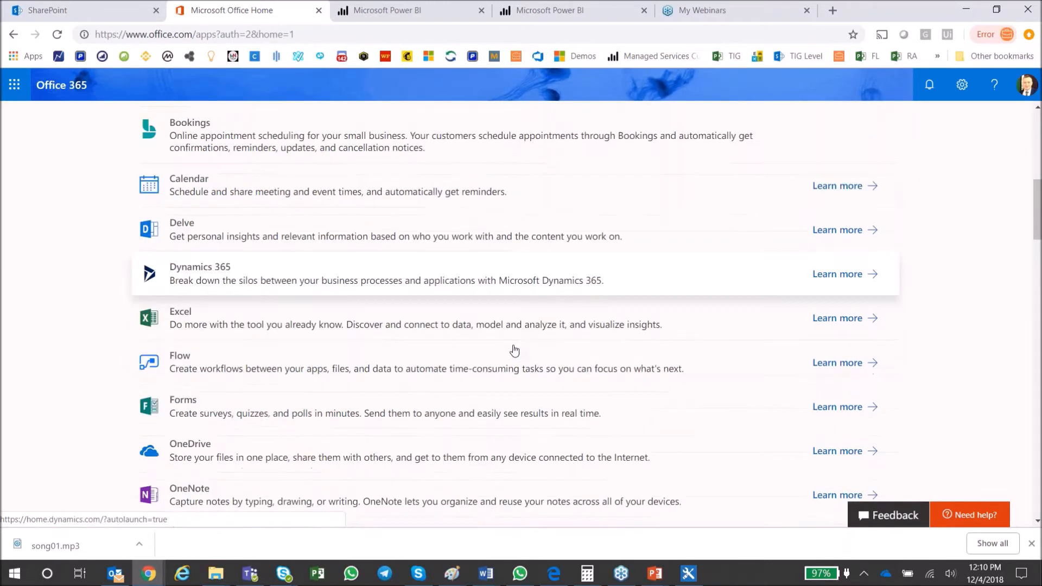
{"action": "scroll", "coordinate": [536, 349], "scroll_direction": "down", "scroll_amount": 1}
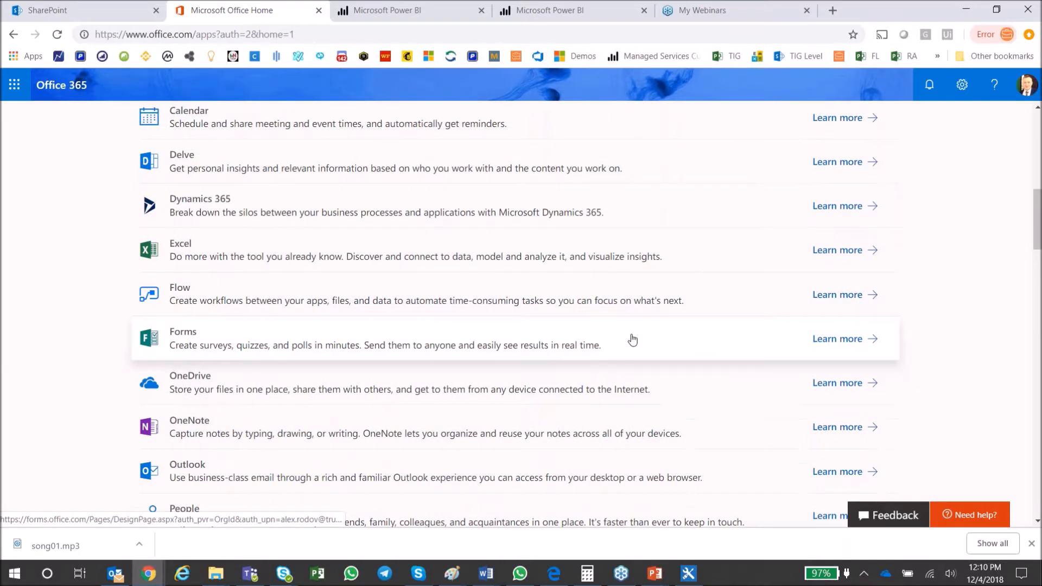
{"action": "scroll", "coordinate": [635, 341], "scroll_direction": "down", "scroll_amount": 1}
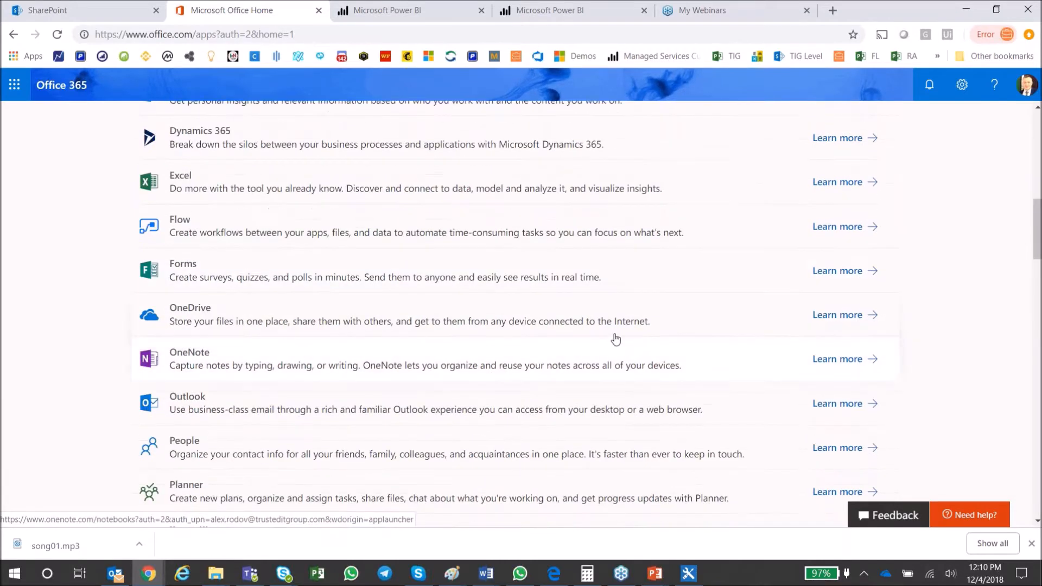
{"action": "scroll", "coordinate": [627, 325], "scroll_direction": "down", "scroll_amount": 1}
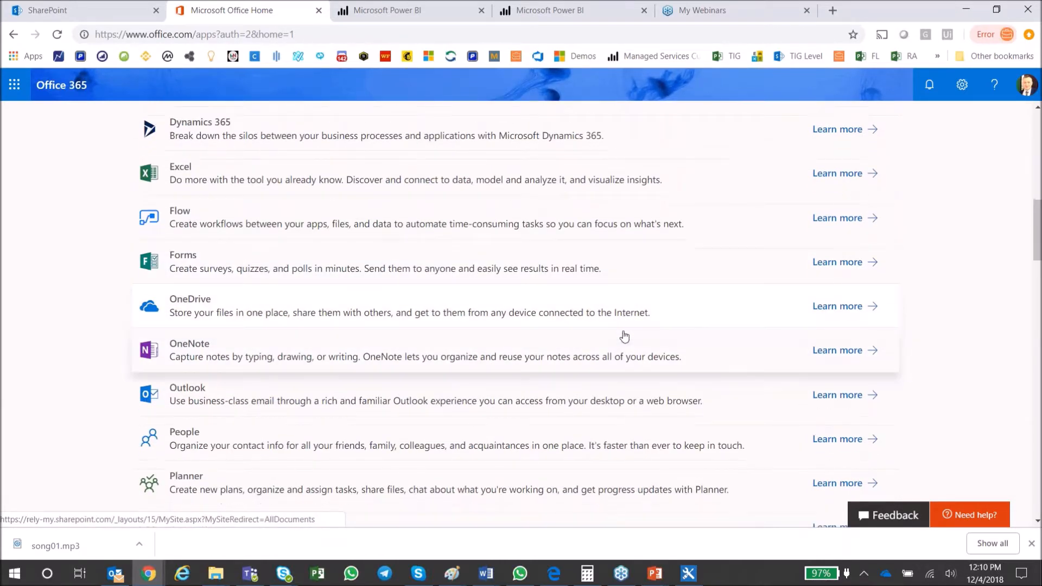
{"action": "scroll", "coordinate": [624, 341], "scroll_direction": "down", "scroll_amount": 1}
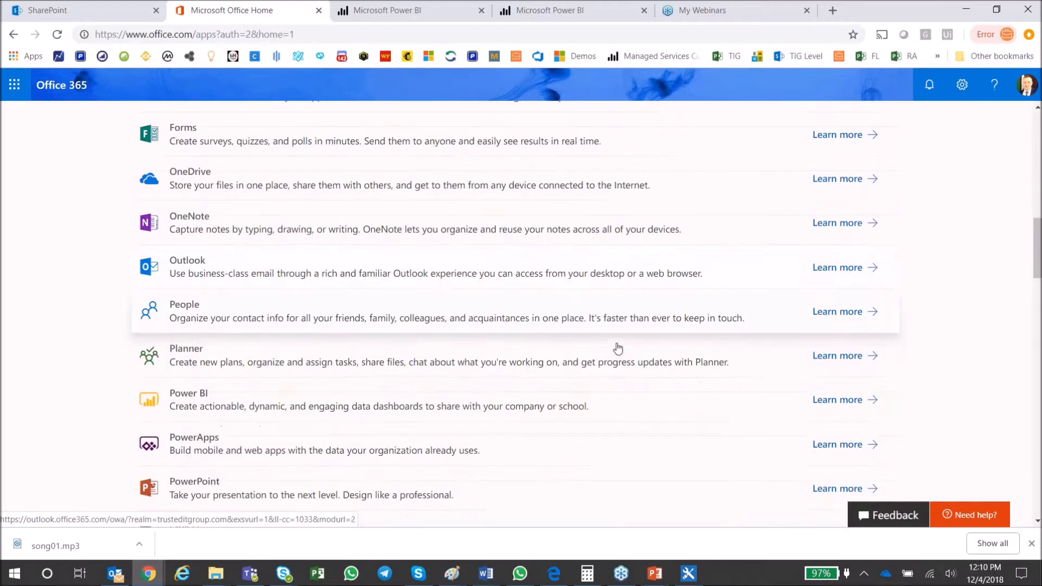
{"action": "left_click", "coordinate": [1027, 85]}
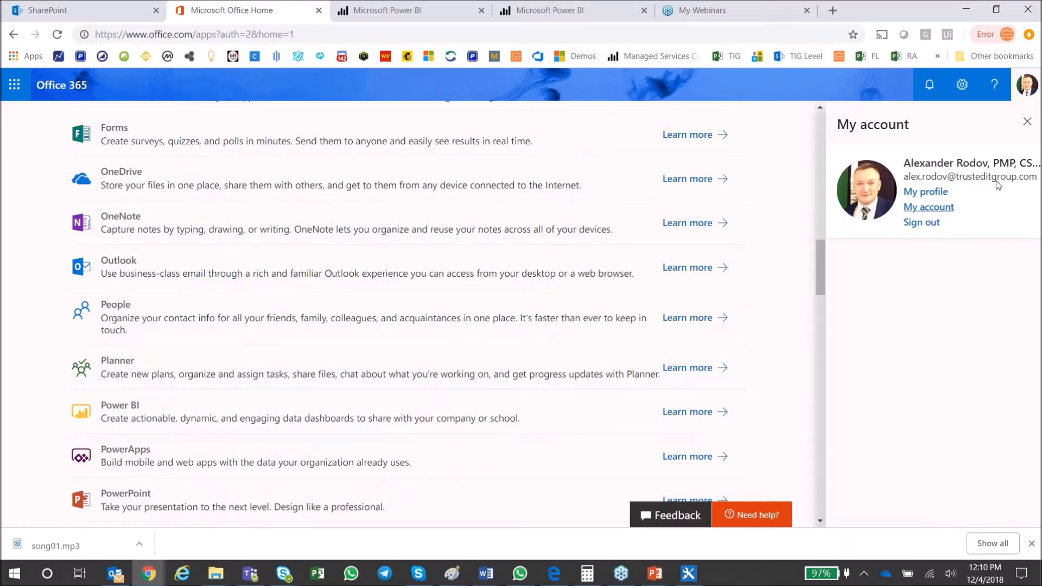
{"action": "left_click", "coordinate": [1027, 121]}
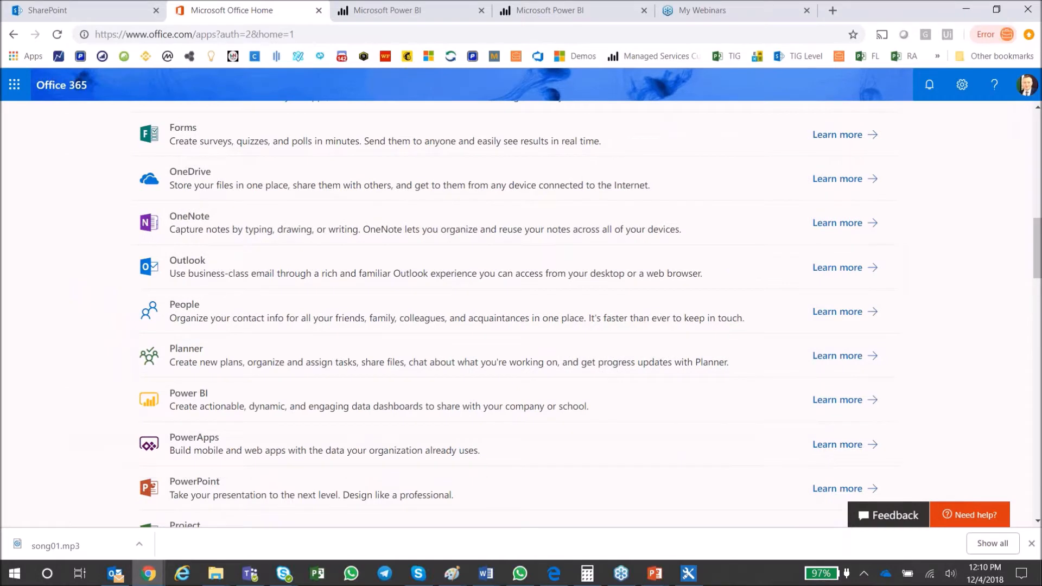
Find Project in the list of all Office 365 apps and open it
{"action": "scroll", "coordinate": [221, 458], "scroll_direction": "down", "scroll_amount": 1}
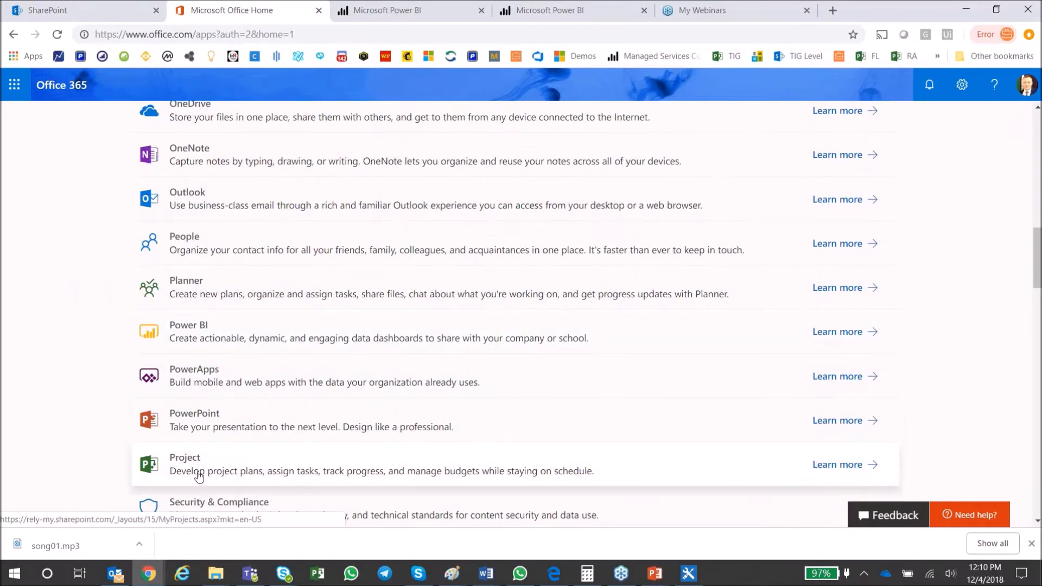
{"action": "scroll", "coordinate": [195, 420], "scroll_direction": "down", "scroll_amount": 1}
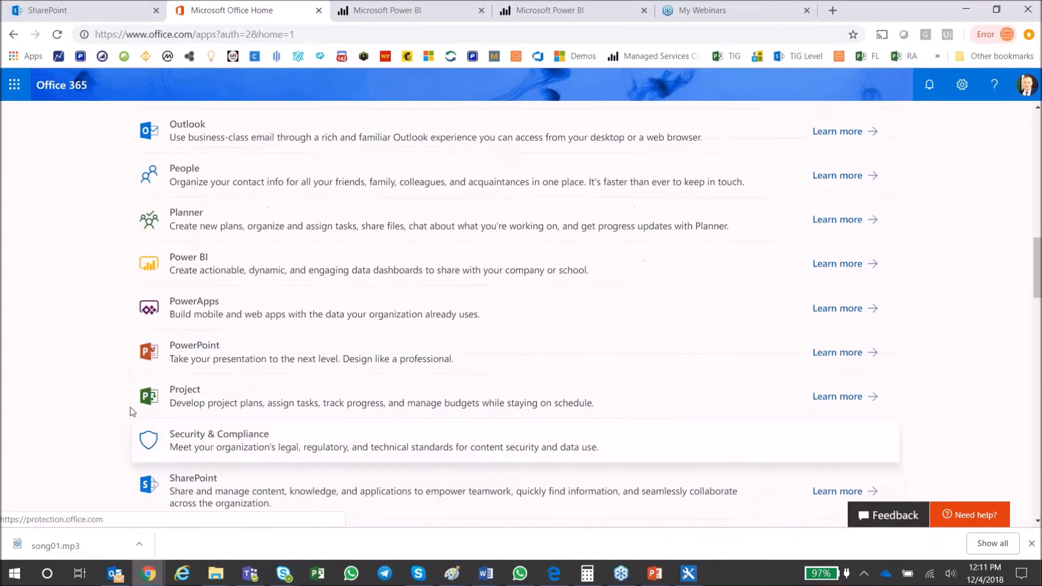
{"action": "left_click", "coordinate": [182, 393]}
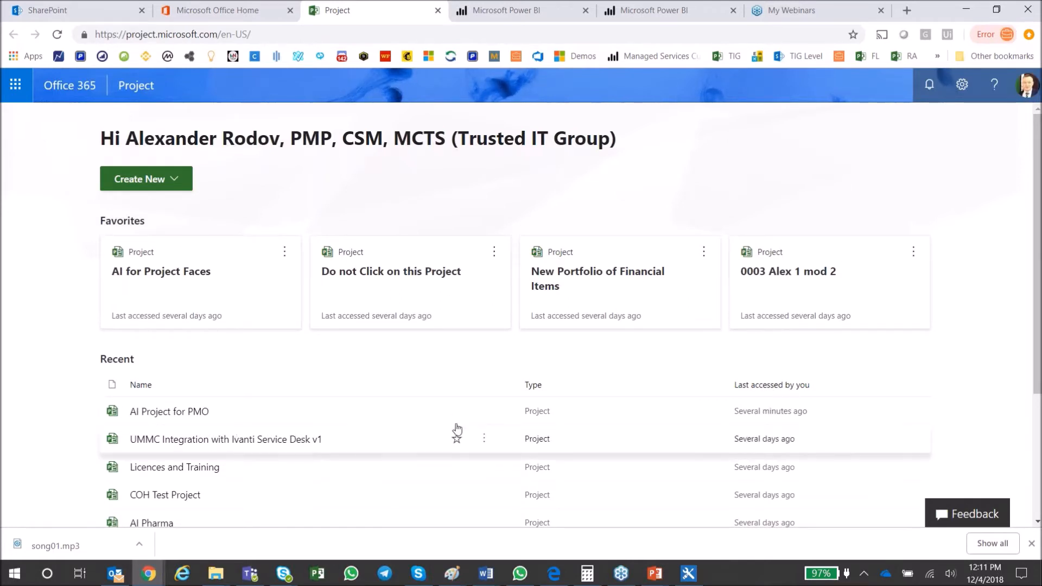
Review the favorite and recent projects on the Project home page, including the Project Web App link beneath them
{"action": "scroll", "coordinate": [474, 429], "scroll_direction": "down", "scroll_amount": 2}
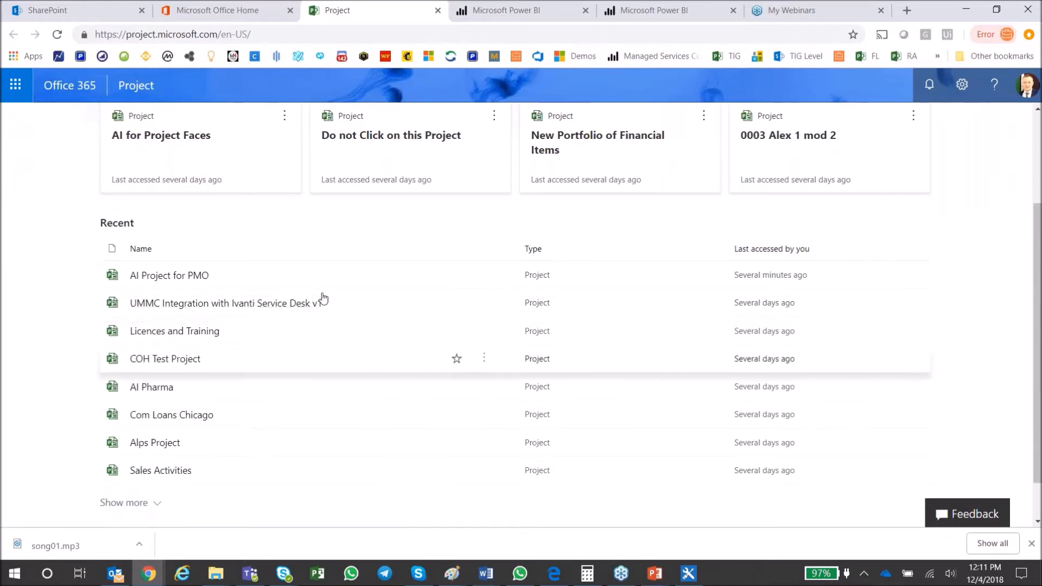
{"action": "scroll", "coordinate": [448, 326], "scroll_direction": "up", "scroll_amount": 1}
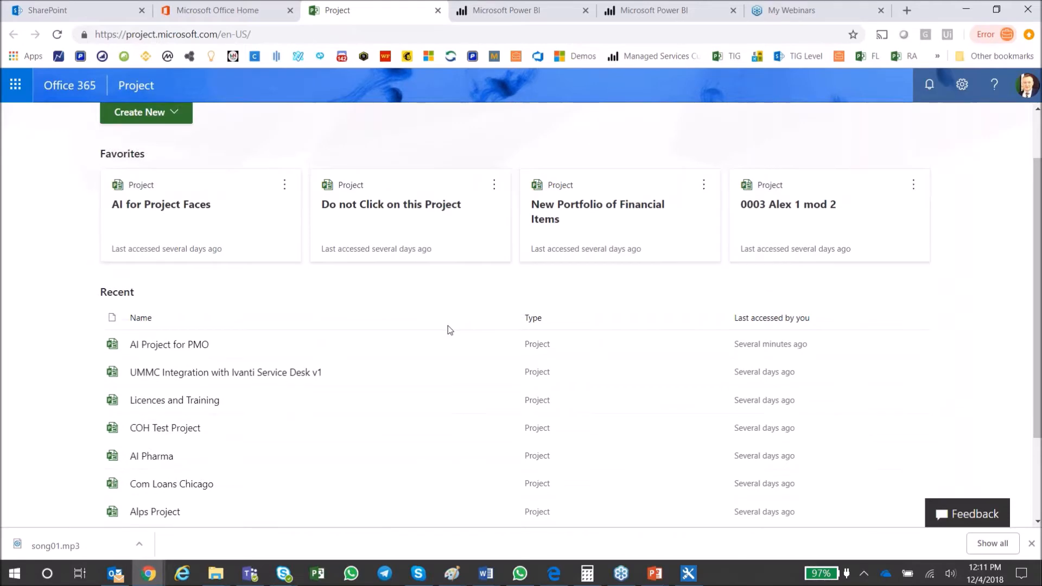
{"action": "scroll", "coordinate": [447, 326], "scroll_direction": "up", "scroll_amount": 1}
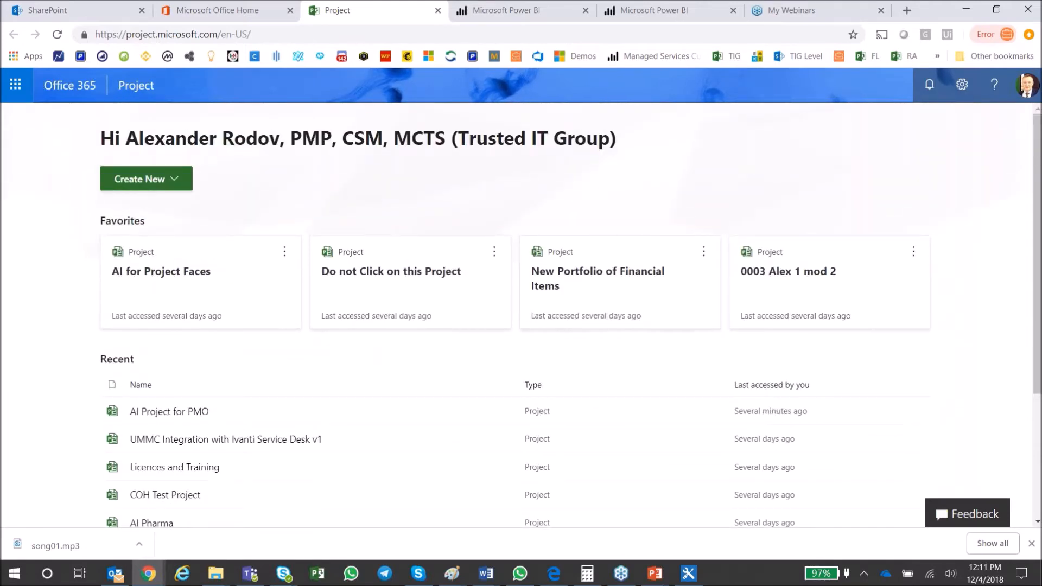
{"action": "scroll", "coordinate": [605, 347], "scroll_direction": "down", "scroll_amount": 3}
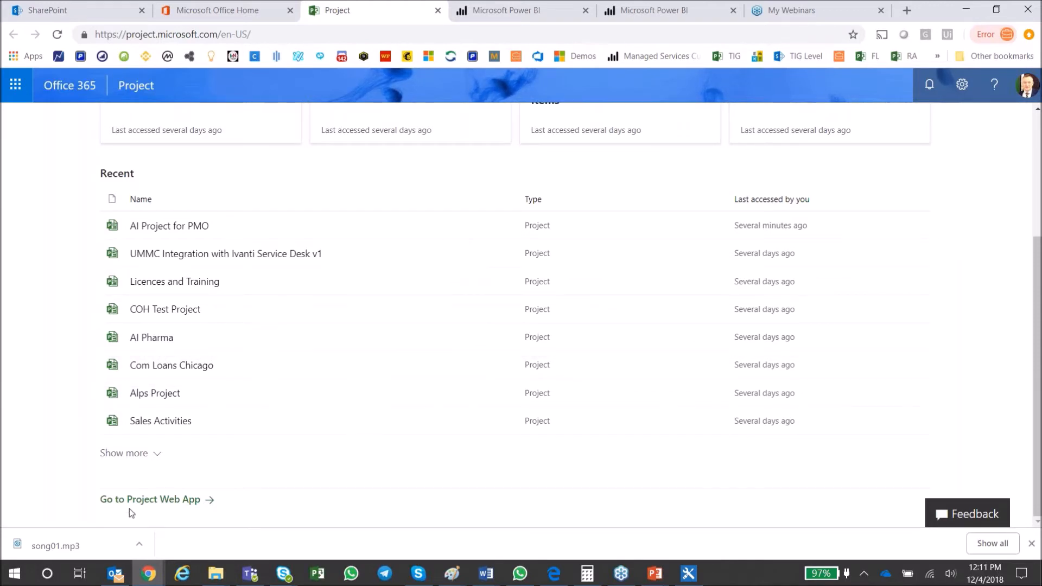
{"action": "scroll", "coordinate": [796, 211], "scroll_direction": "up", "scroll_amount": 3}
{"action": "scroll", "coordinate": [297, 380], "scroll_direction": "down", "scroll_amount": 3}
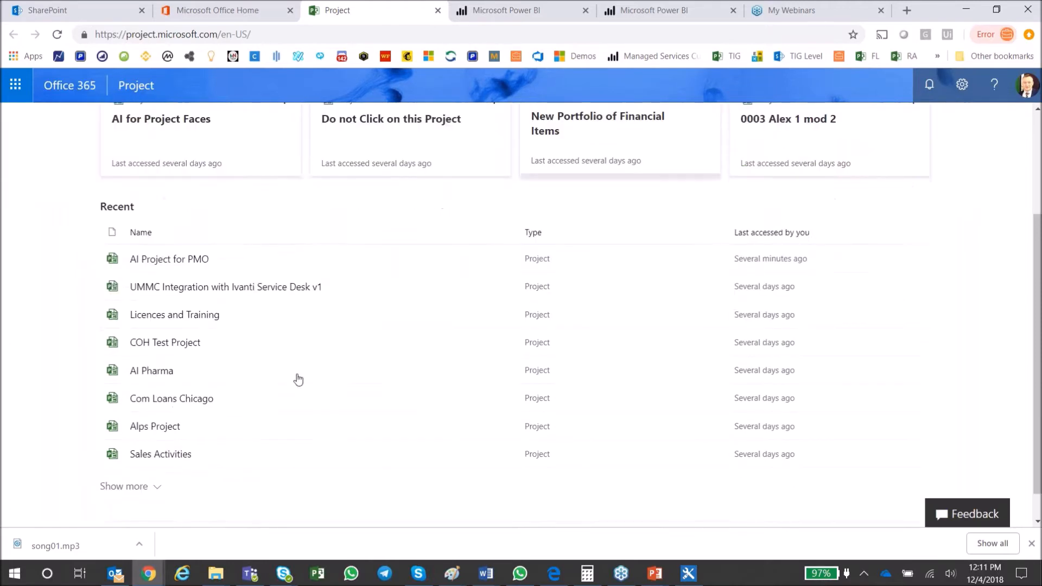
{"action": "scroll", "coordinate": [298, 379], "scroll_direction": "down", "scroll_amount": 1}
{"action": "scroll", "coordinate": [943, 223], "scroll_direction": "up", "scroll_amount": 3}
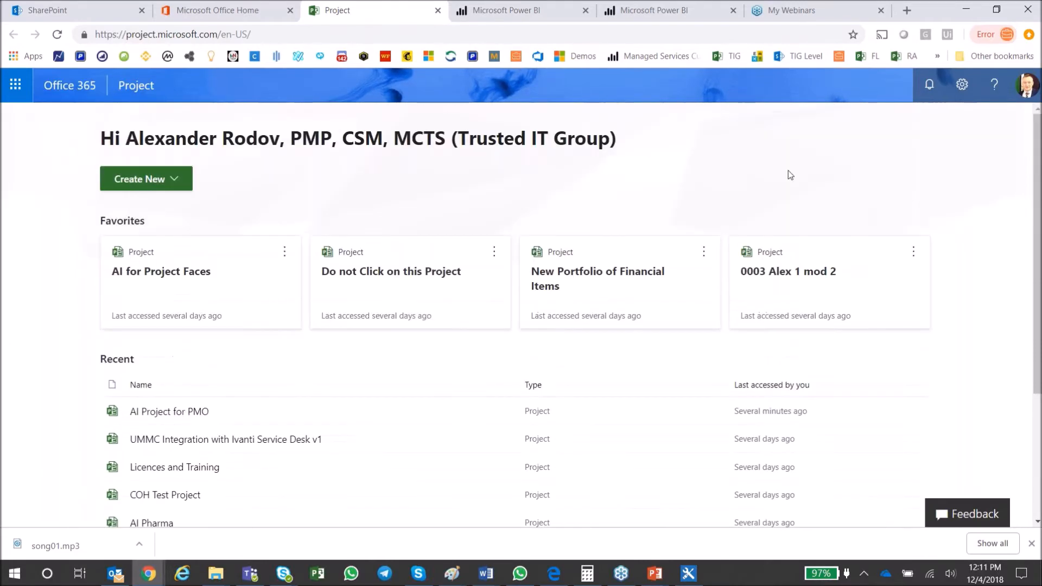
Open the bookmarked First Love Project Web App site and go to the New Ideas list in its Ideation Hub
{"action": "left_click", "coordinate": [875, 56]}
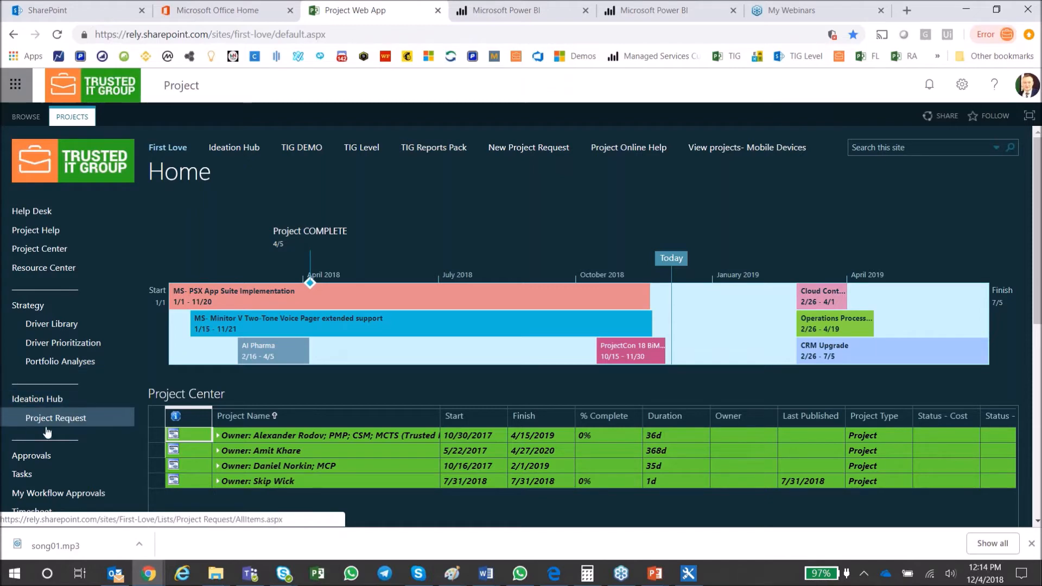
{"action": "left_click", "coordinate": [30, 400]}
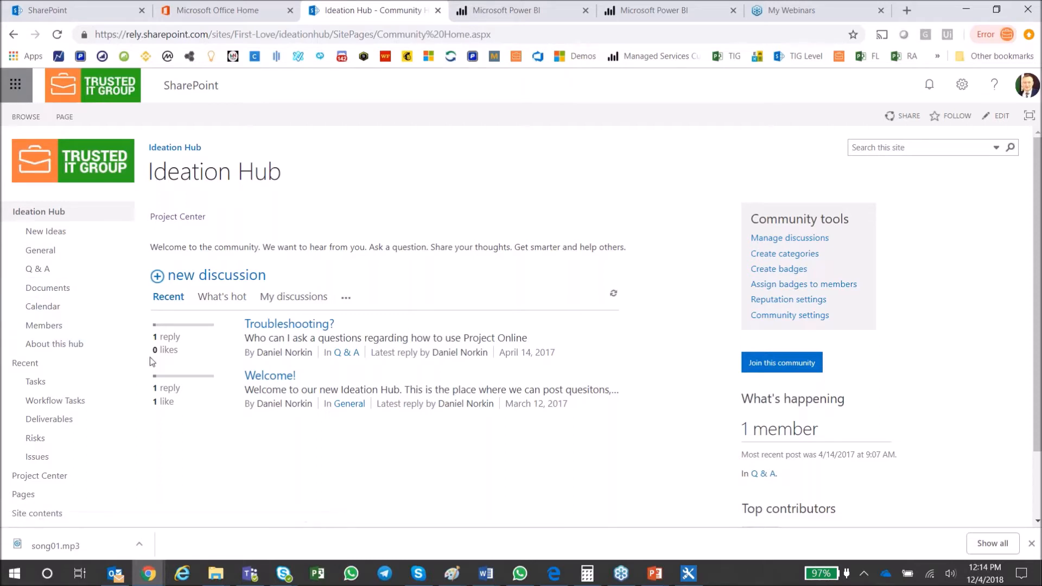
{"action": "left_click", "coordinate": [55, 233]}
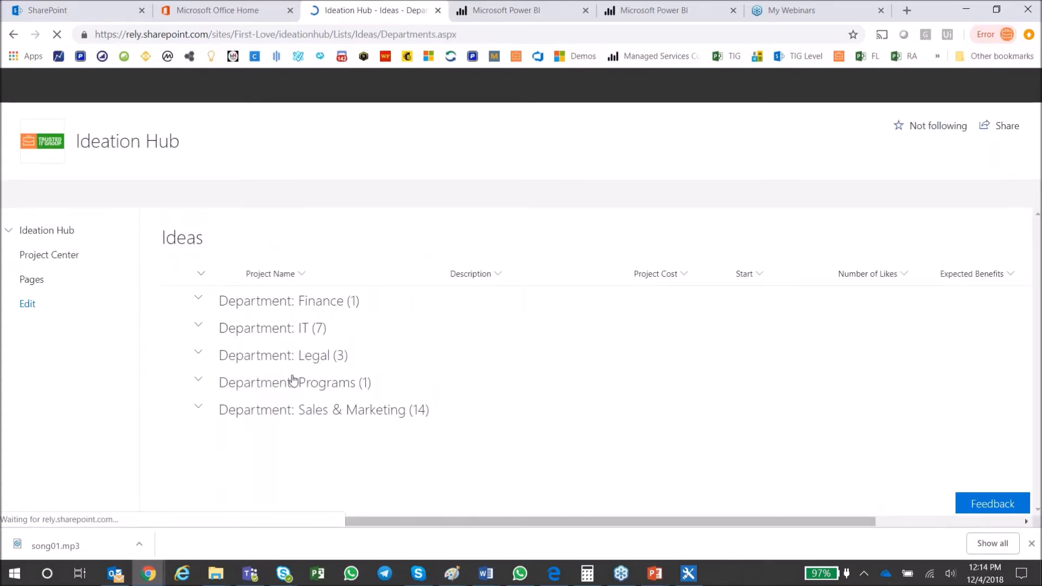
Expand the Finance department group in the Ideas list to view its idea, and collapse it again
{"action": "left_click", "coordinate": [199, 302]}
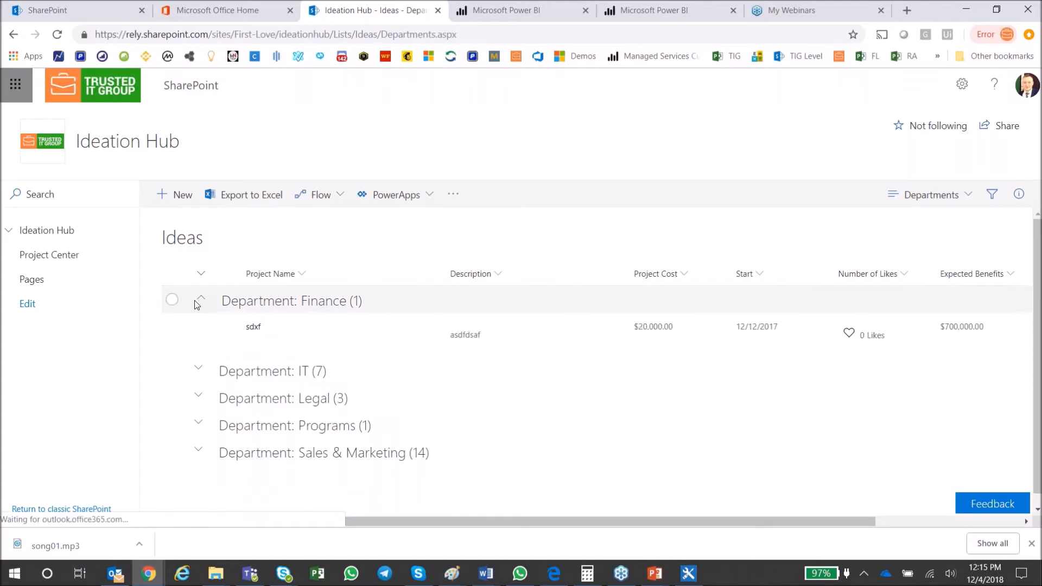
{"action": "left_click", "coordinate": [201, 301]}
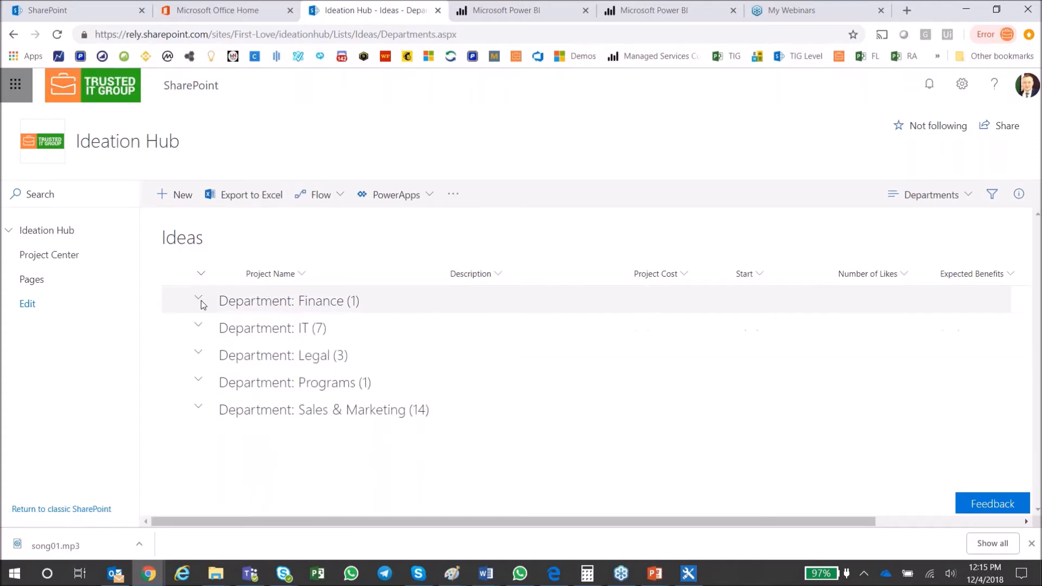
Expand the IT and Legal department groups in the Ideas list to view their ideas, and collapse them again
{"action": "left_click", "coordinate": [201, 328]}
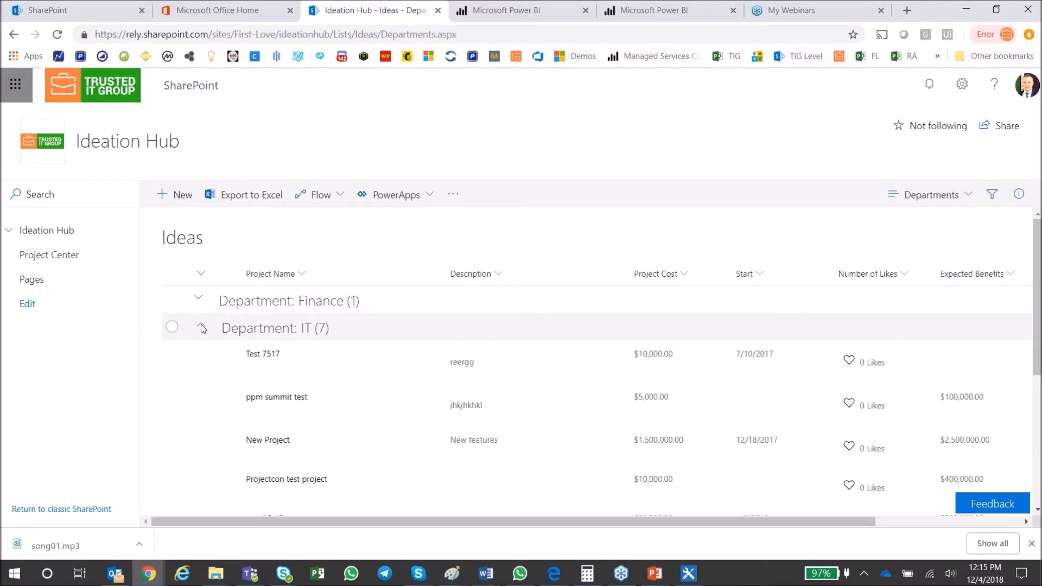
{"action": "left_click", "coordinate": [201, 328]}
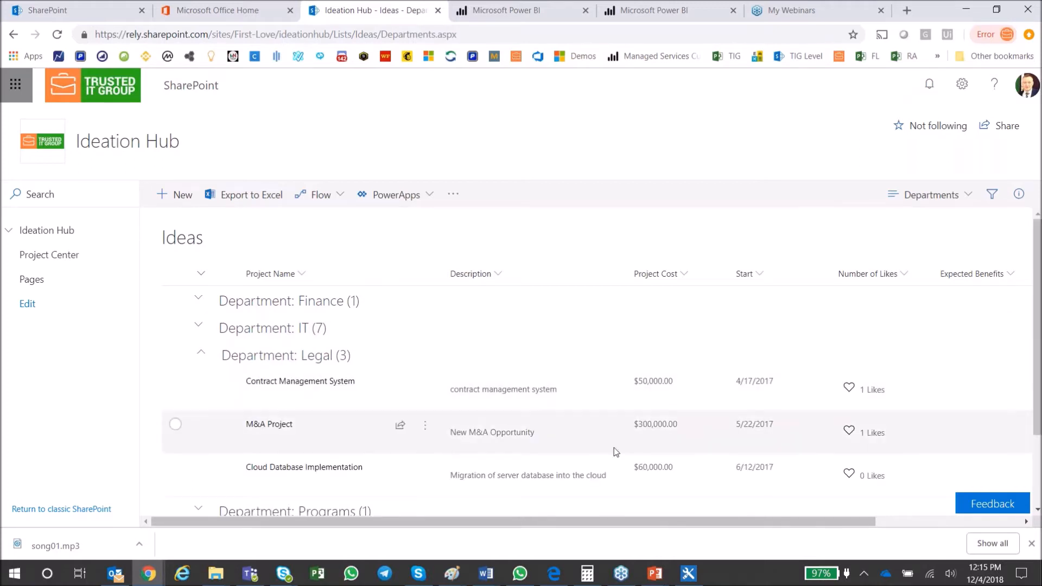
{"action": "left_click", "coordinate": [201, 355]}
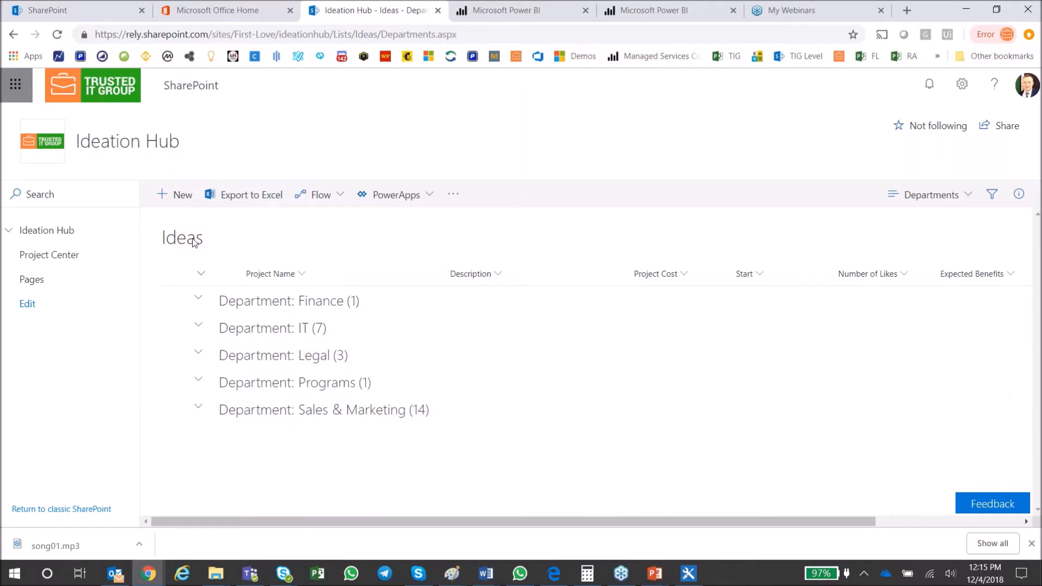
Create a new idea in the Ideas list with the project name "Specific Project for PMO"
{"action": "left_click", "coordinate": [172, 199]}
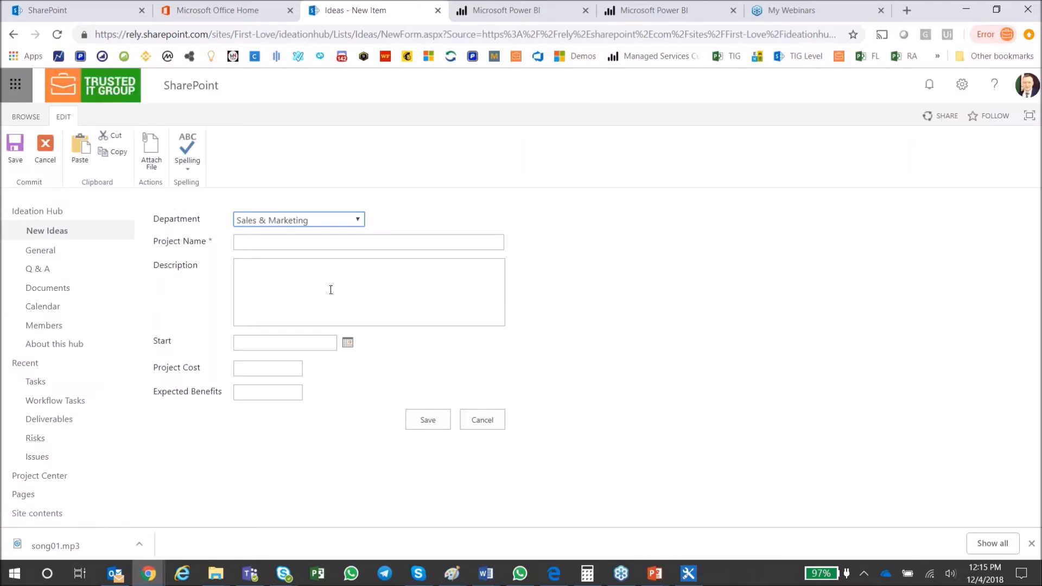
{"action": "left_click", "coordinate": [295, 242]}
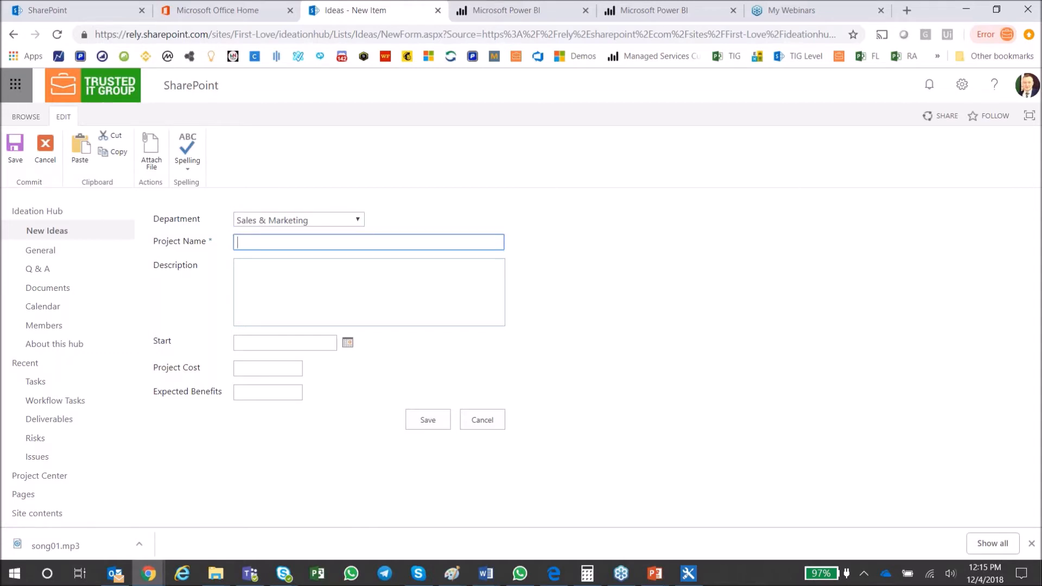
{"action": "type", "text": "New Project"}
{"action": "type", "text": "Specific Project"}
{"action": "type", "text": " for PMO"}
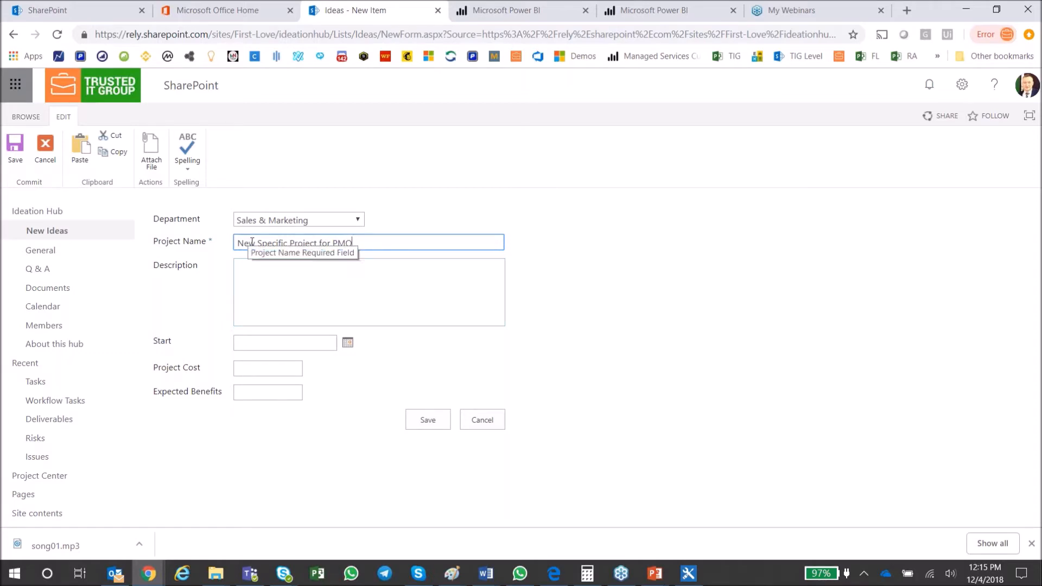
{"action": "key", "text": "Delete"}
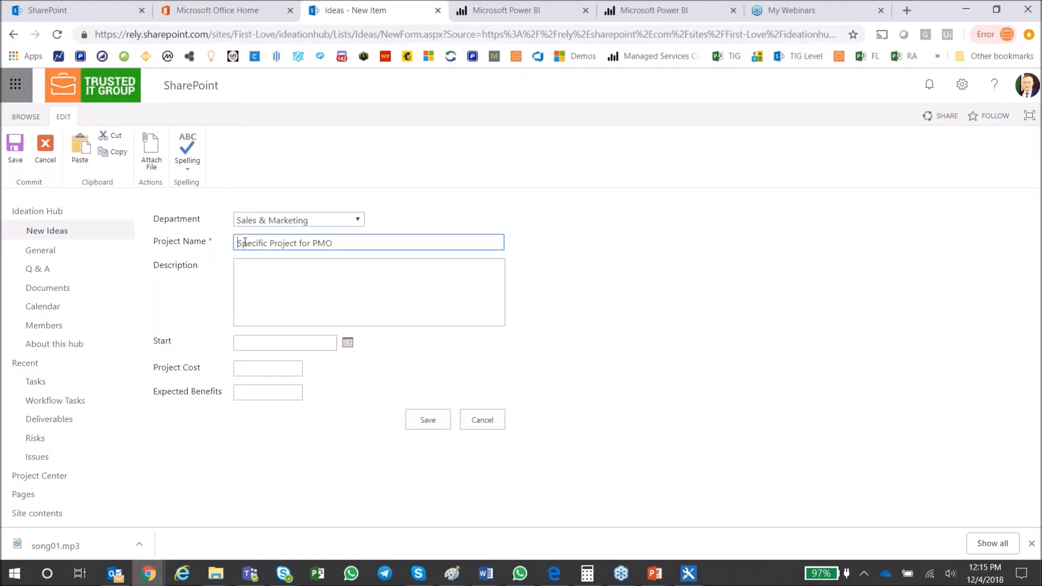
Set the idea's start date to 12/10/2018, project cost to 100000 and expected benefits to 150000
{"action": "left_click", "coordinate": [268, 348]}
{"action": "left_click", "coordinate": [345, 344]}
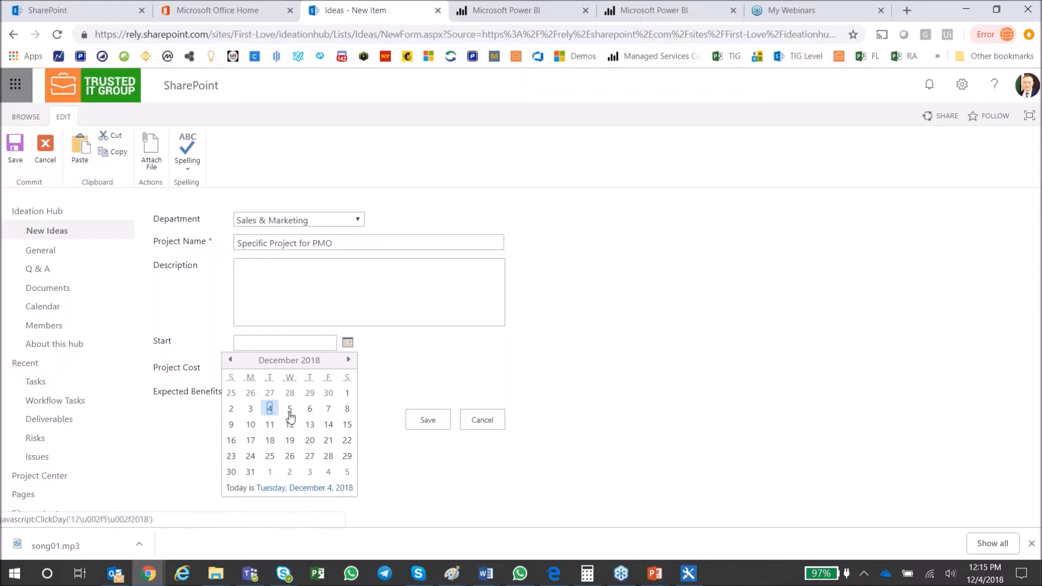
{"action": "left_click", "coordinate": [250, 424]}
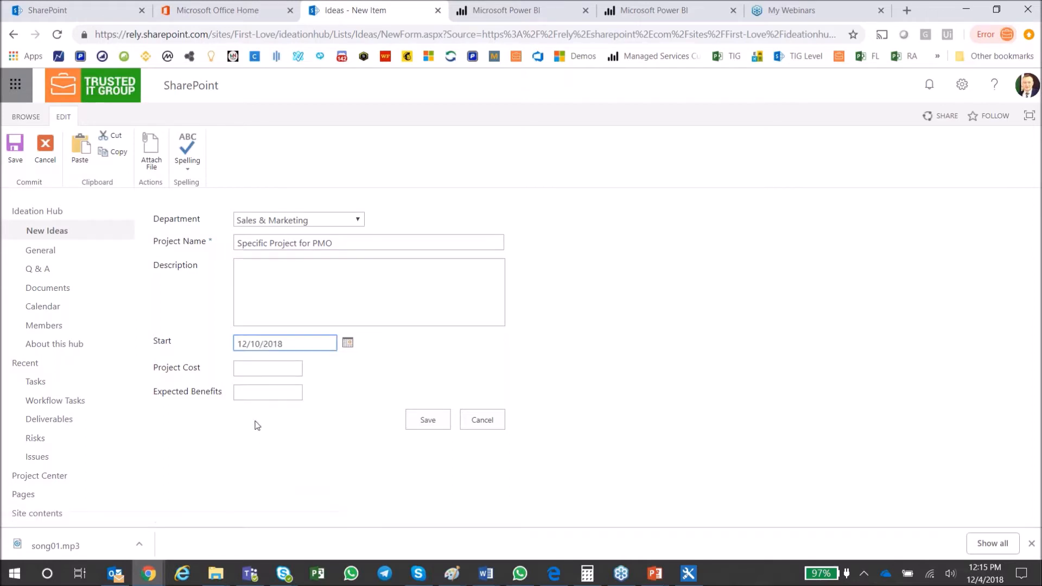
{"action": "left_click", "coordinate": [271, 374]}
{"action": "type", "text": "100000"}
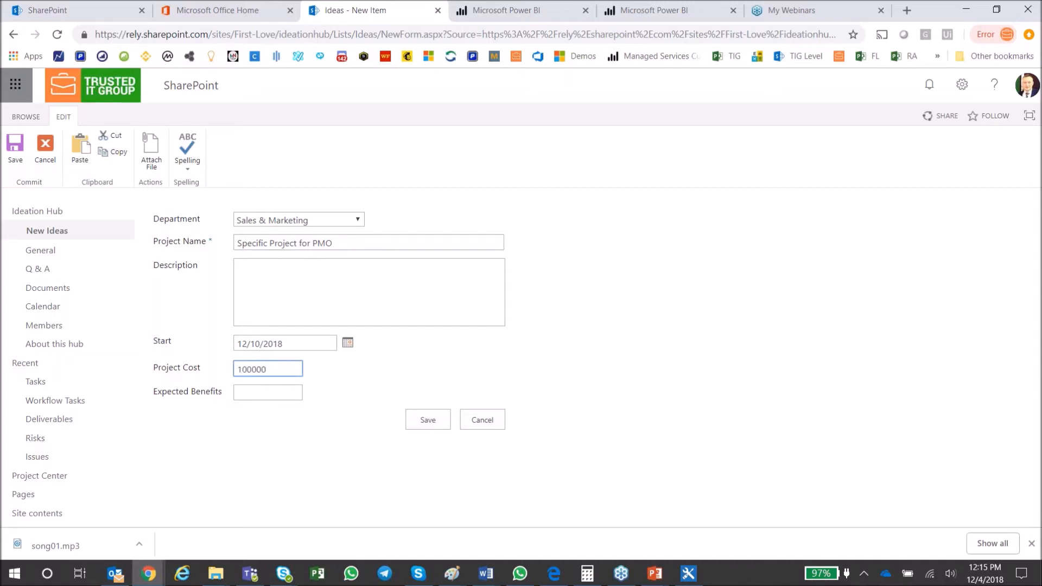
{"action": "left_click", "coordinate": [293, 393]}
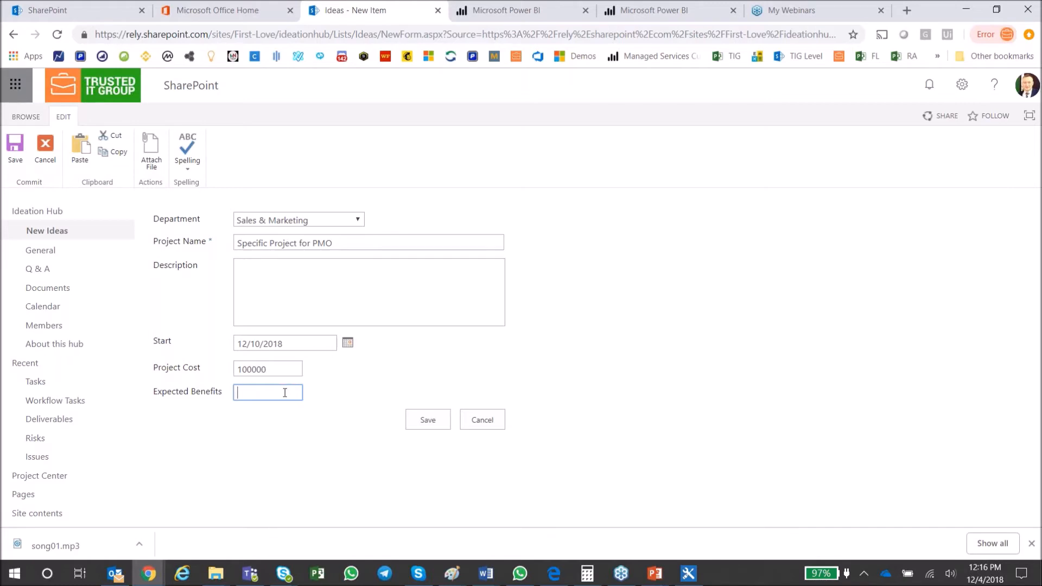
{"action": "type", "text": "150000"}
Enter "Specific Description" as the idea's description and save the new item
{"action": "left_click", "coordinate": [510, 374]}
{"action": "left_click", "coordinate": [350, 287]}
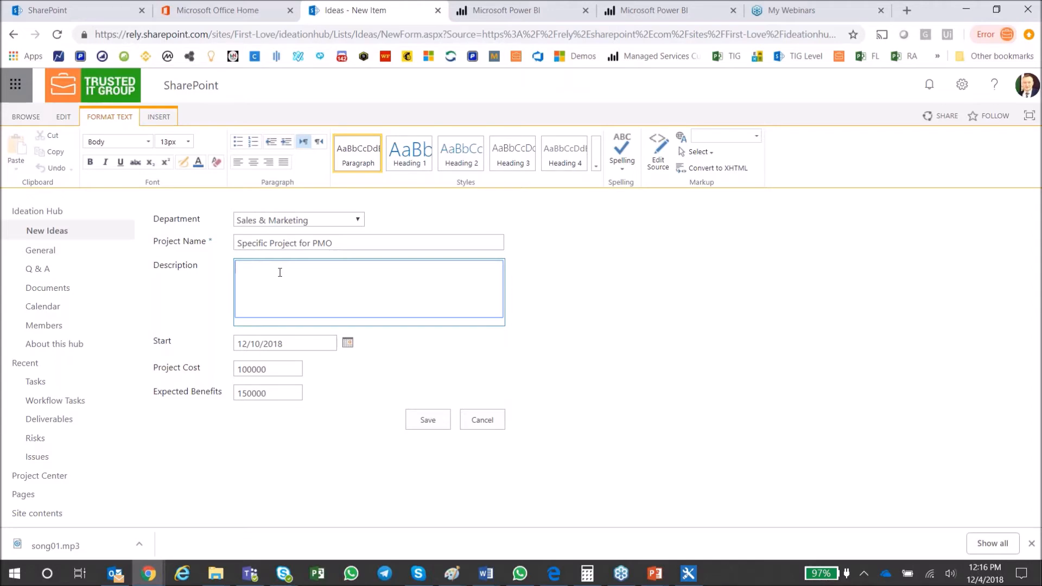
{"action": "key", "text": "BackSpace"}
{"action": "type", "text": "Specific Description"}
{"action": "left_click", "coordinate": [434, 424]}
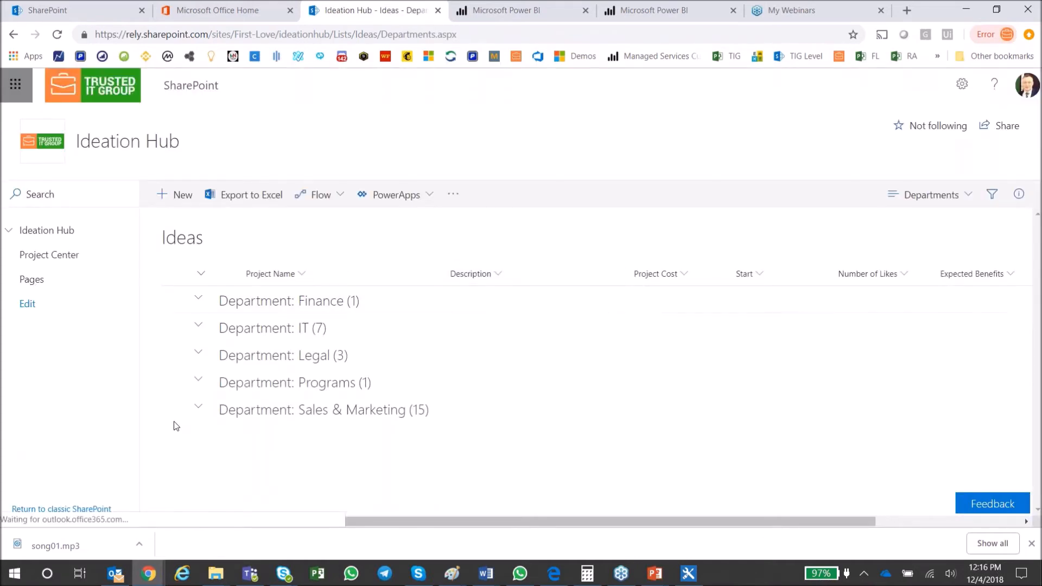
Expand the Sales & Marketing department group and find the new Specific Project for PMO idea
{"action": "left_click", "coordinate": [200, 409]}
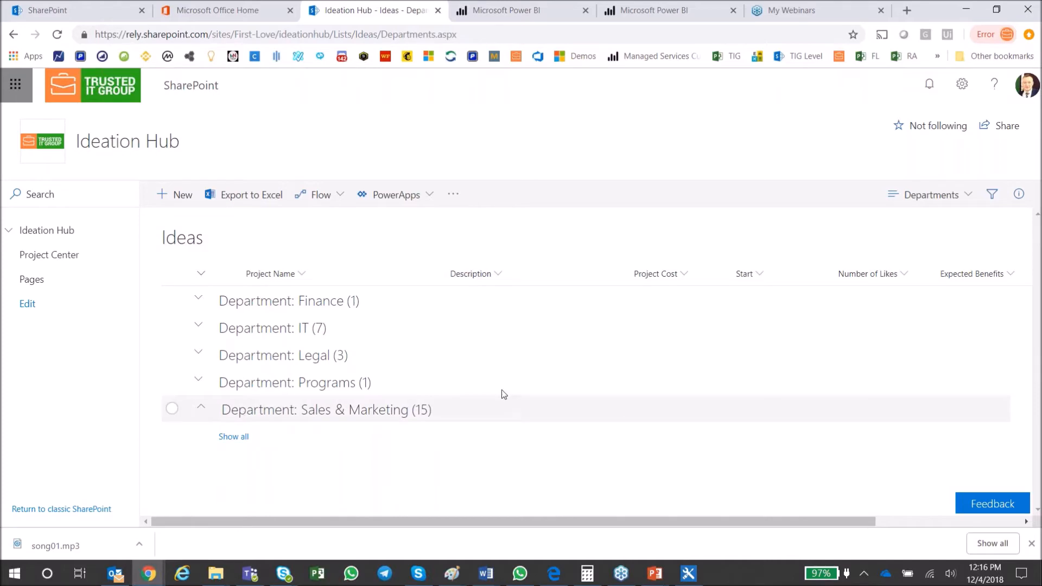
{"action": "scroll", "coordinate": [519, 372], "scroll_direction": "down", "scroll_amount": 4}
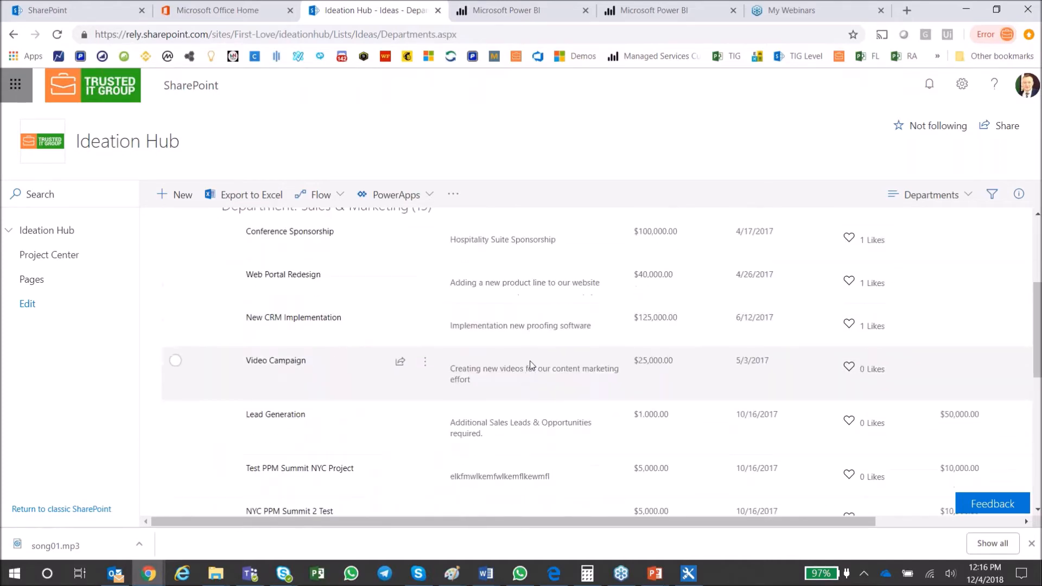
{"action": "scroll", "coordinate": [530, 366], "scroll_direction": "down", "scroll_amount": 8}
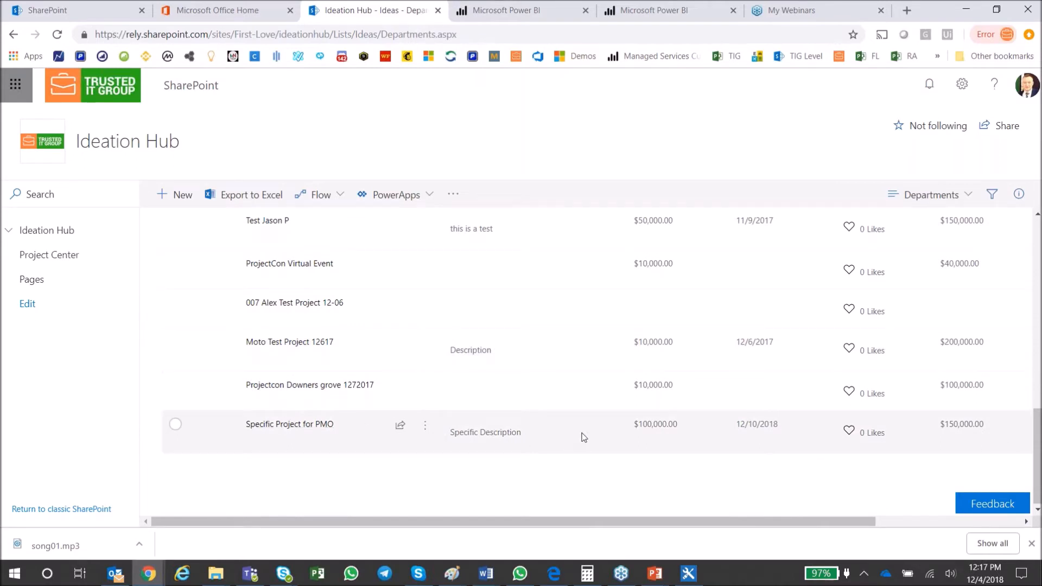
Open the Specific Project for PMO idea for editing to review its fields, and cancel without making changes
{"action": "left_click", "coordinate": [584, 437]}
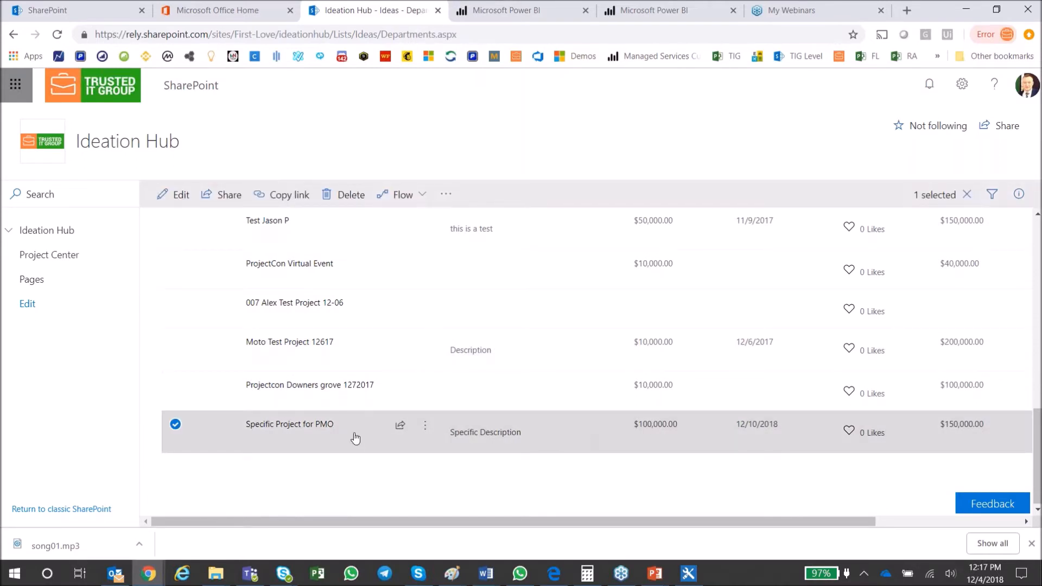
{"action": "left_click", "coordinate": [425, 429]}
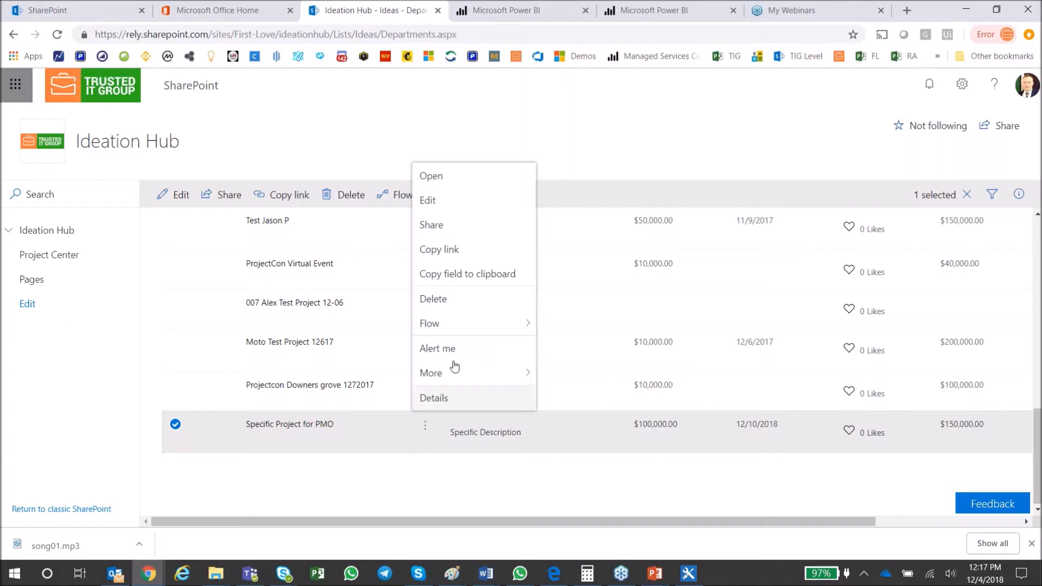
{"action": "left_click", "coordinate": [449, 204]}
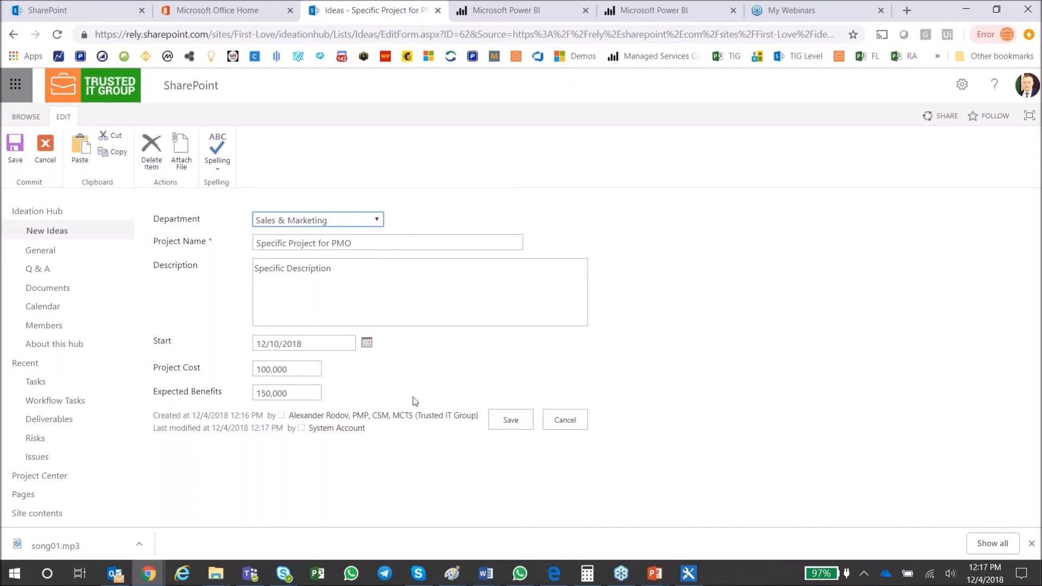
{"action": "left_click", "coordinate": [575, 428]}
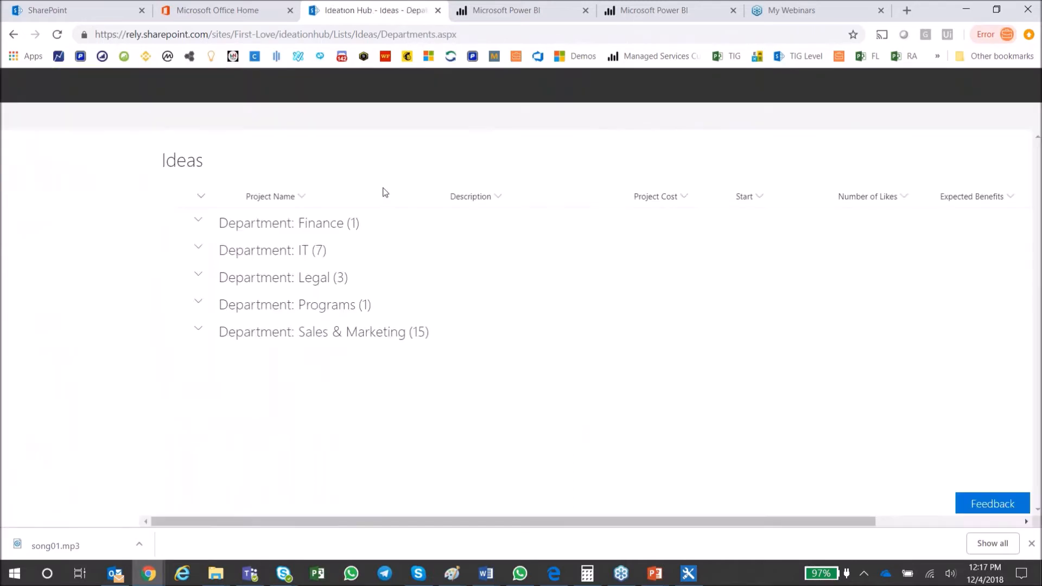
Expand the Sales & Marketing ideas again, leave the Ideas list and return to the First Love Project Web App home page
{"action": "left_click", "coordinate": [204, 411]}
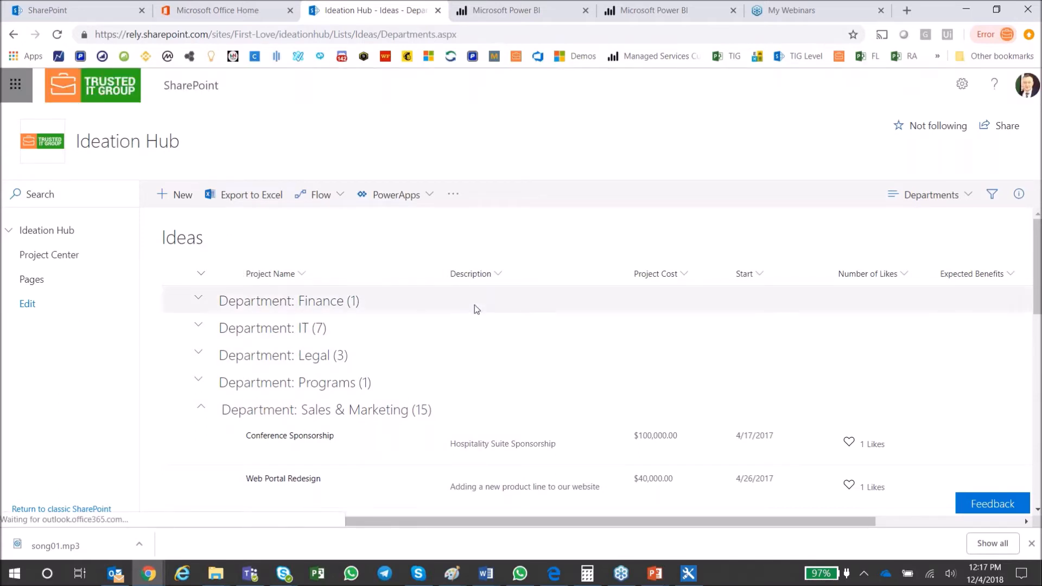
{"action": "left_click", "coordinate": [120, 97]}
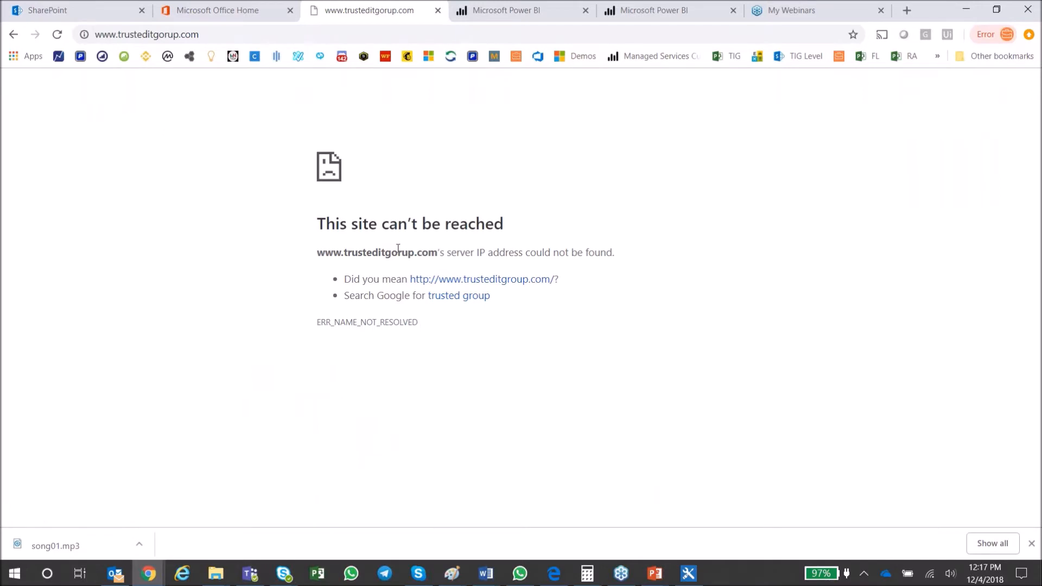
{"action": "left_click", "coordinate": [864, 56]}
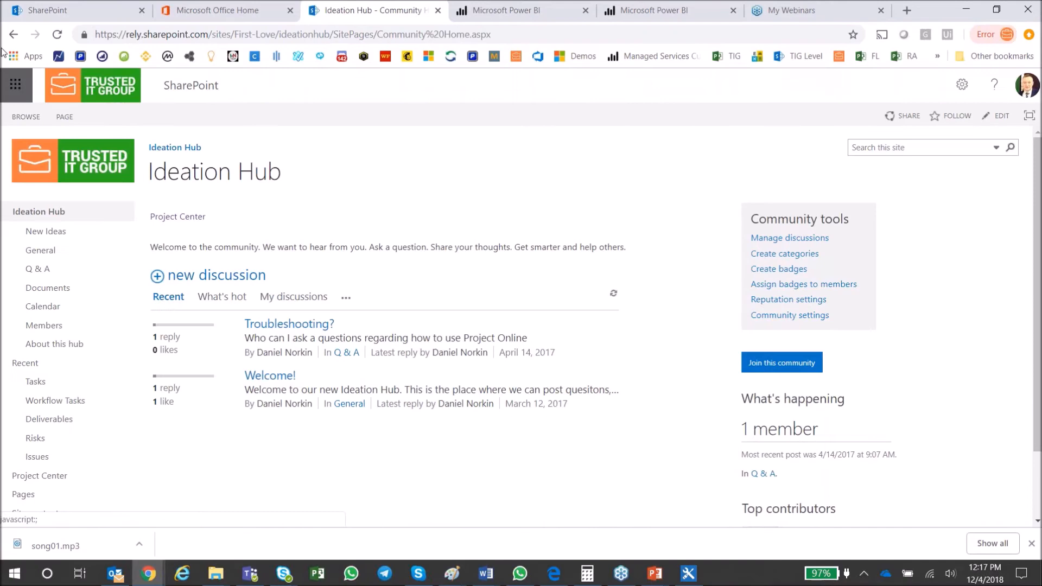
{"action": "left_click", "coordinate": [15, 38]}
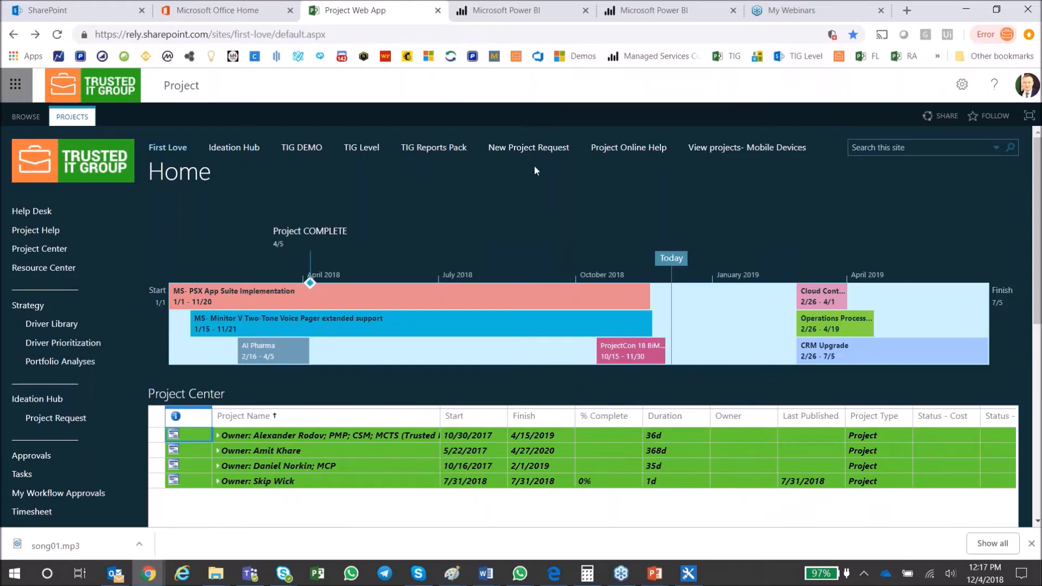
View the blank New Project Request form and go back to the Project Web App home page
{"action": "left_click", "coordinate": [529, 147]}
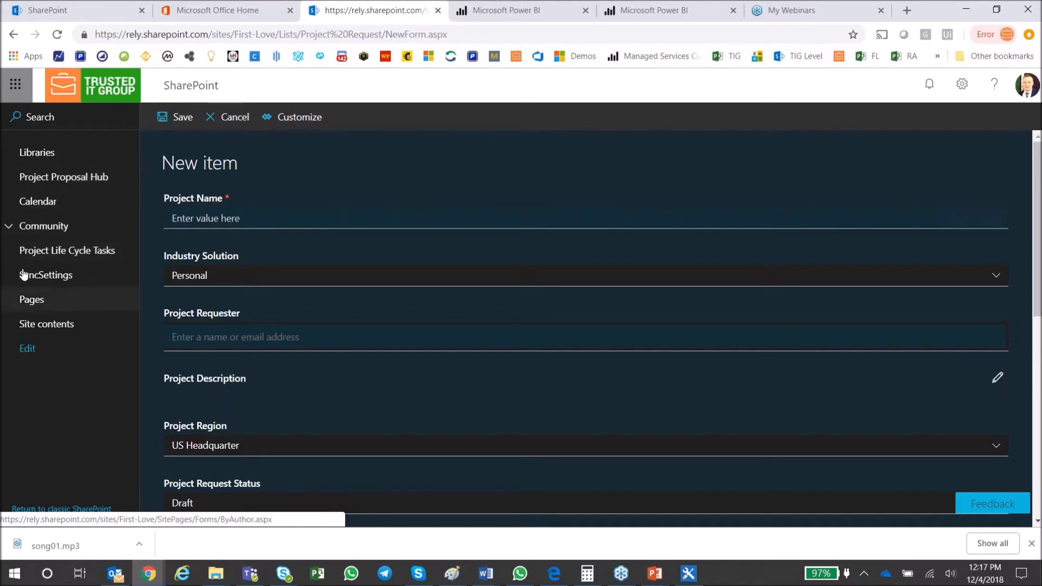
{"action": "left_click", "coordinate": [13, 35]}
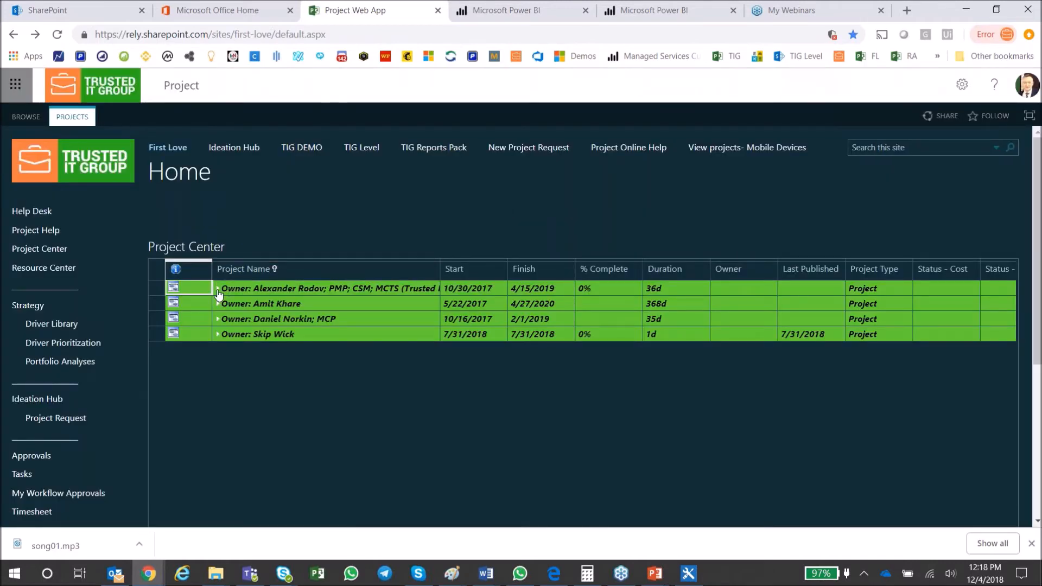
Expand the first owner's group in the Project Center and select the start date of Specific Project for PMO
{"action": "left_click", "coordinate": [219, 289]}
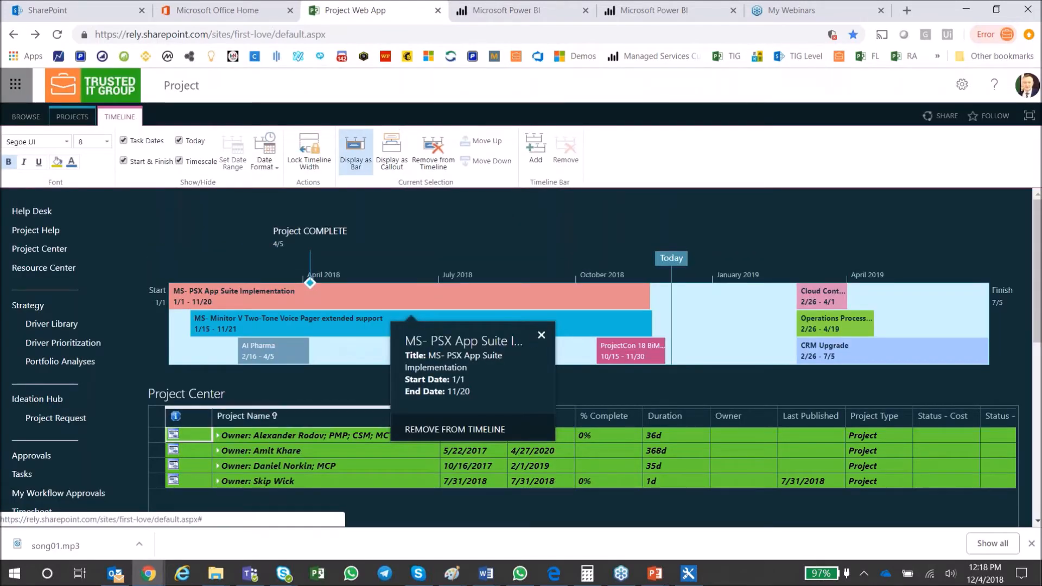
{"action": "left_click", "coordinate": [215, 435]}
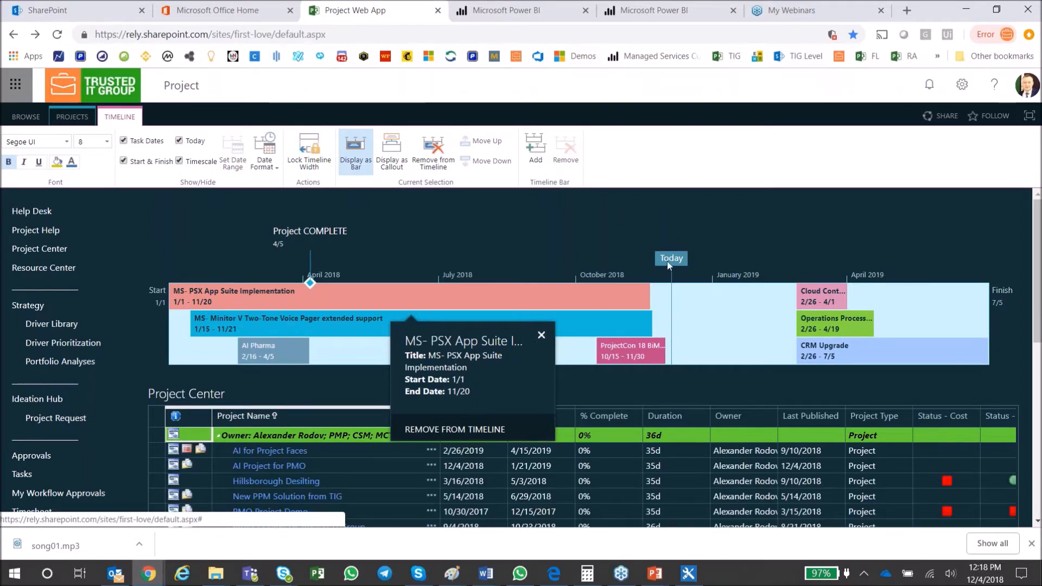
{"action": "scroll", "coordinate": [708, 259], "scroll_direction": "down", "scroll_amount": 1}
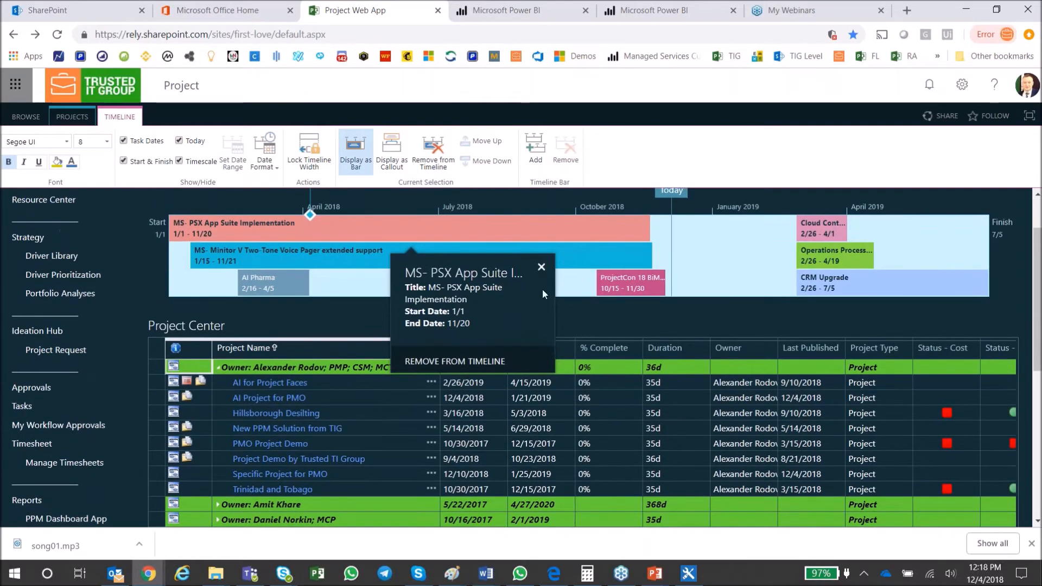
{"action": "left_click", "coordinate": [454, 476]}
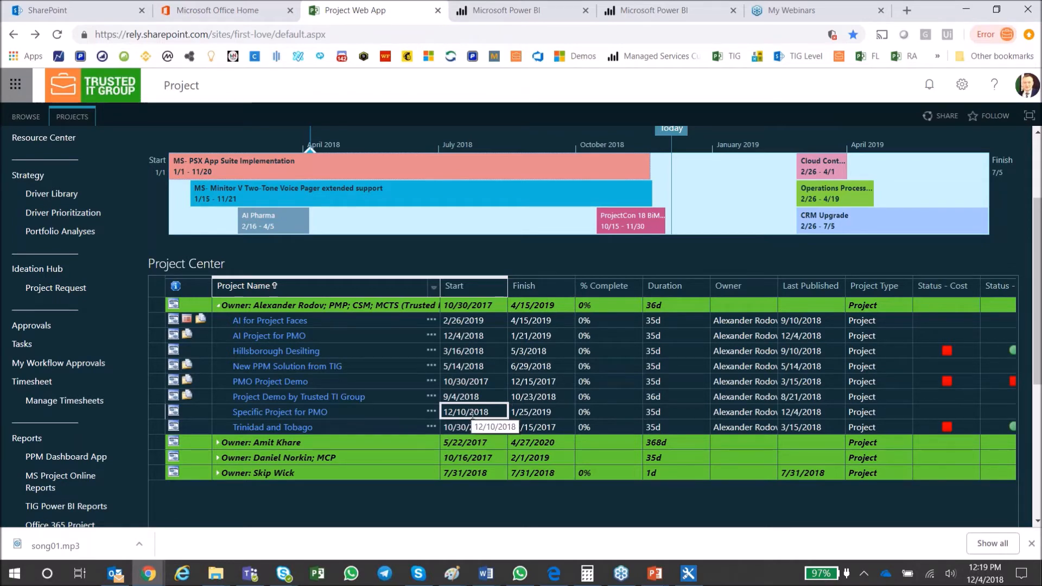
Open Specific Project for PMO and examine its workflow status page, including the expanded list of all workflow stages
{"action": "left_click", "coordinate": [322, 413]}
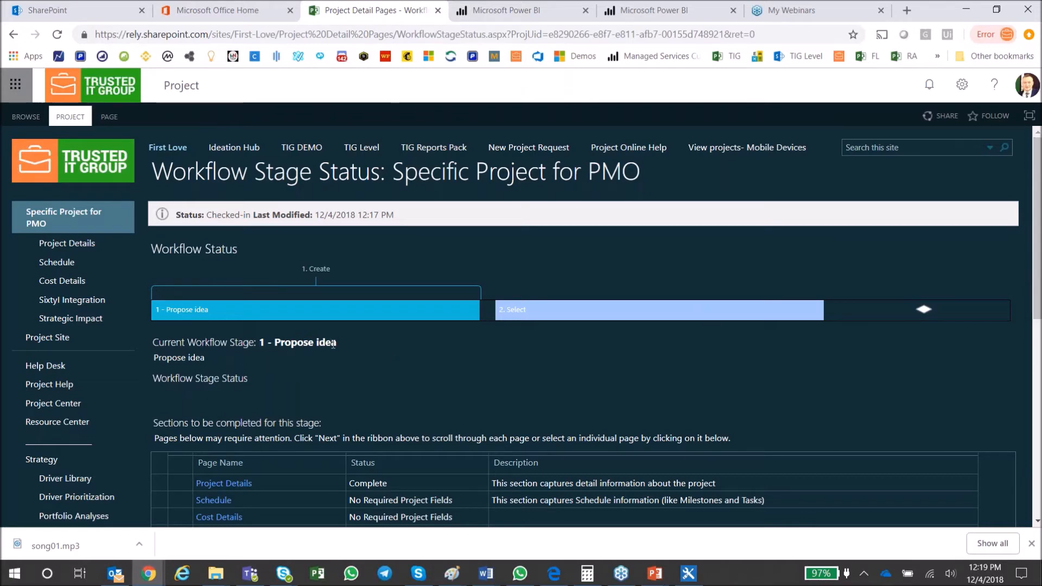
{"action": "left_click_drag", "start_coordinate": [337, 343], "coordinate": [258, 344]}
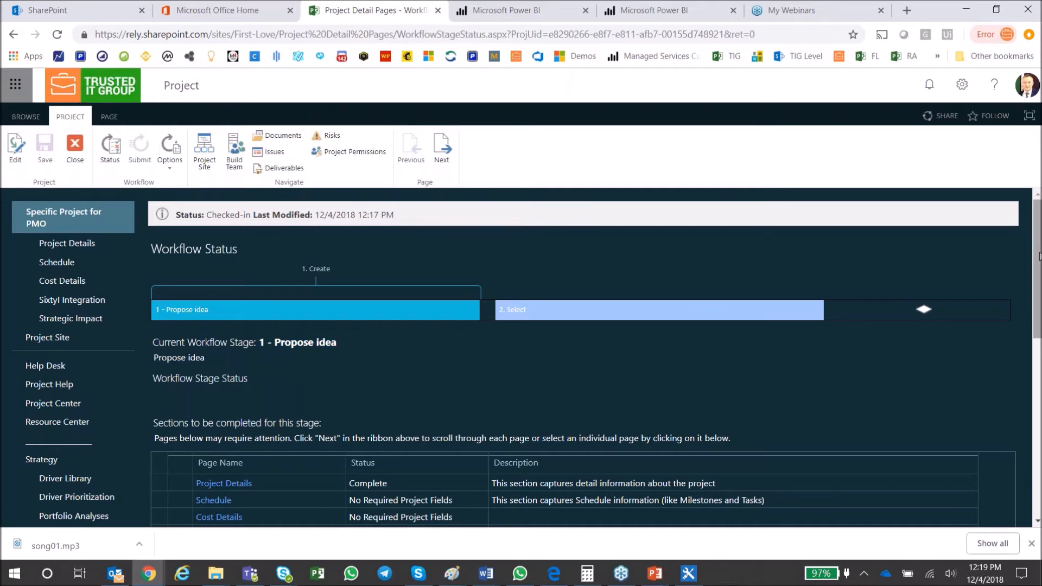
{"action": "left_click_drag", "start_coordinate": [1036, 271], "coordinate": [1036, 283]}
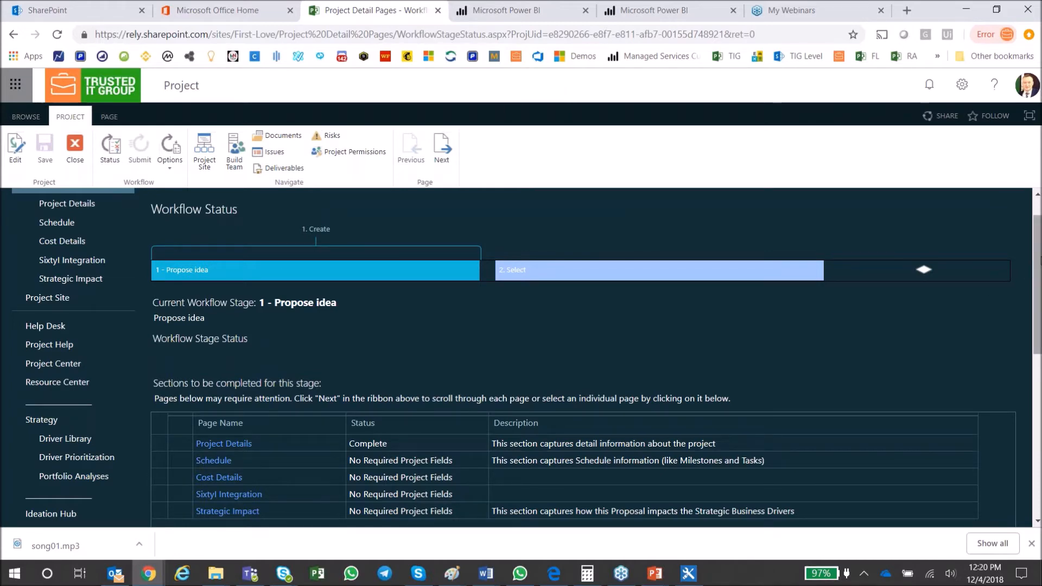
{"action": "left_click_drag", "start_coordinate": [1035, 271], "coordinate": [1037, 371]}
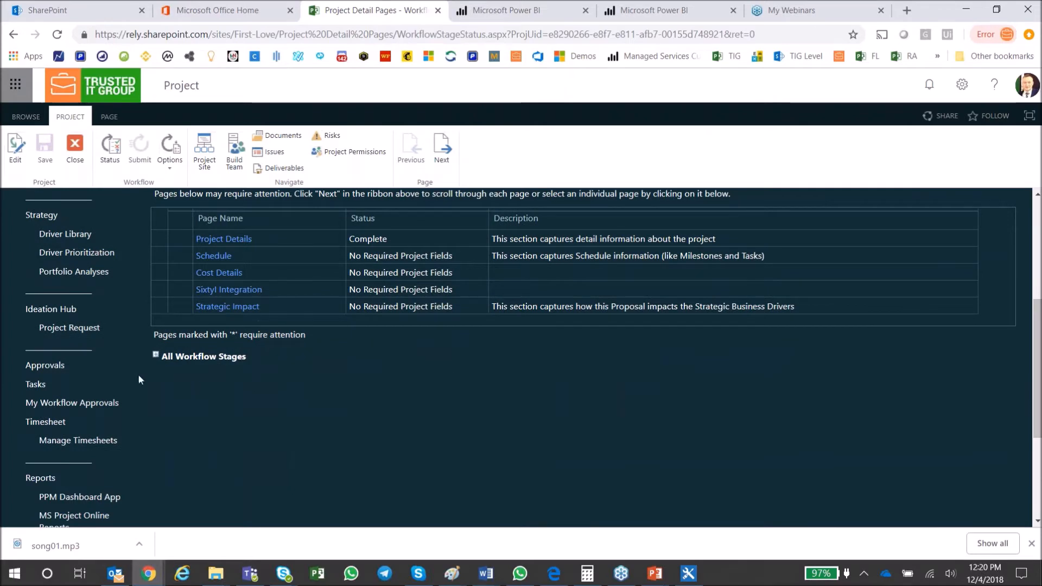
{"action": "left_click", "coordinate": [155, 356]}
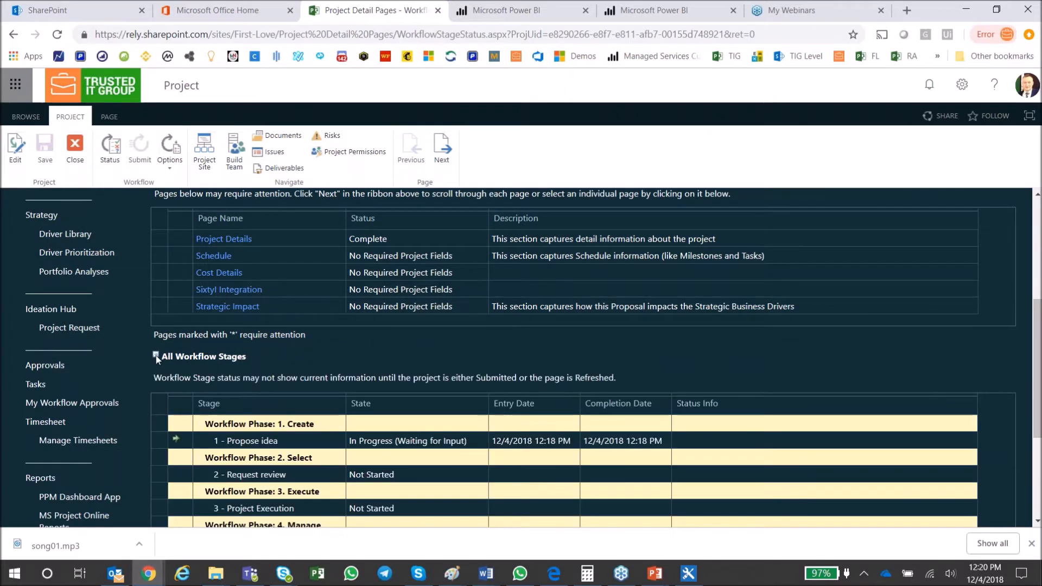
Examine the state, entry date and completion date of the 1 - Propose idea stage in the All Workflow Stages table
{"action": "left_click_drag", "start_coordinate": [1036, 383], "coordinate": [1037, 428]}
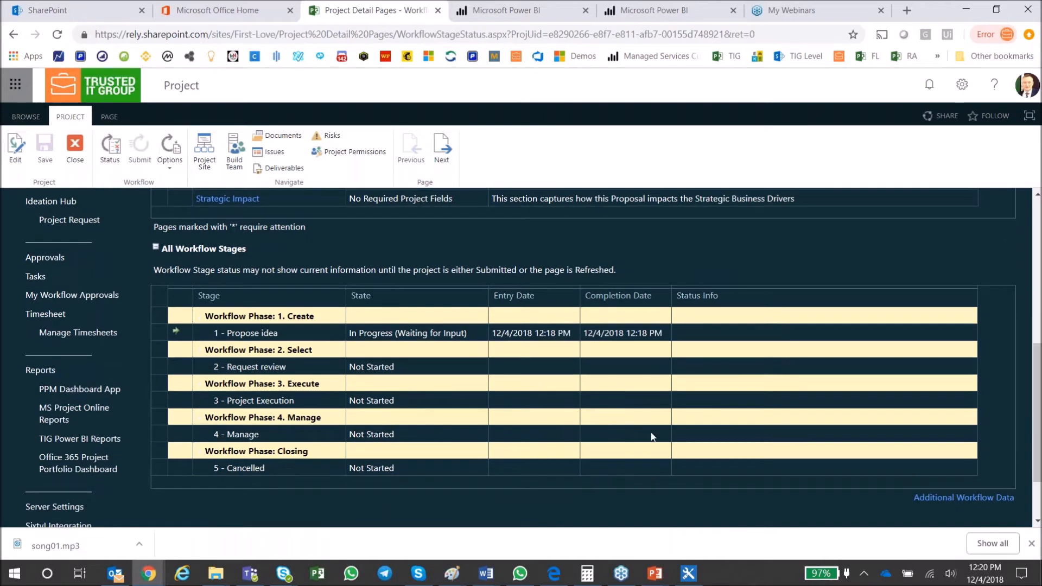
{"action": "left_click", "coordinate": [275, 333]}
{"action": "left_click", "coordinate": [390, 337]}
{"action": "left_click", "coordinate": [567, 333]}
{"action": "left_click", "coordinate": [601, 334]}
{"action": "left_click", "coordinate": [378, 356]}
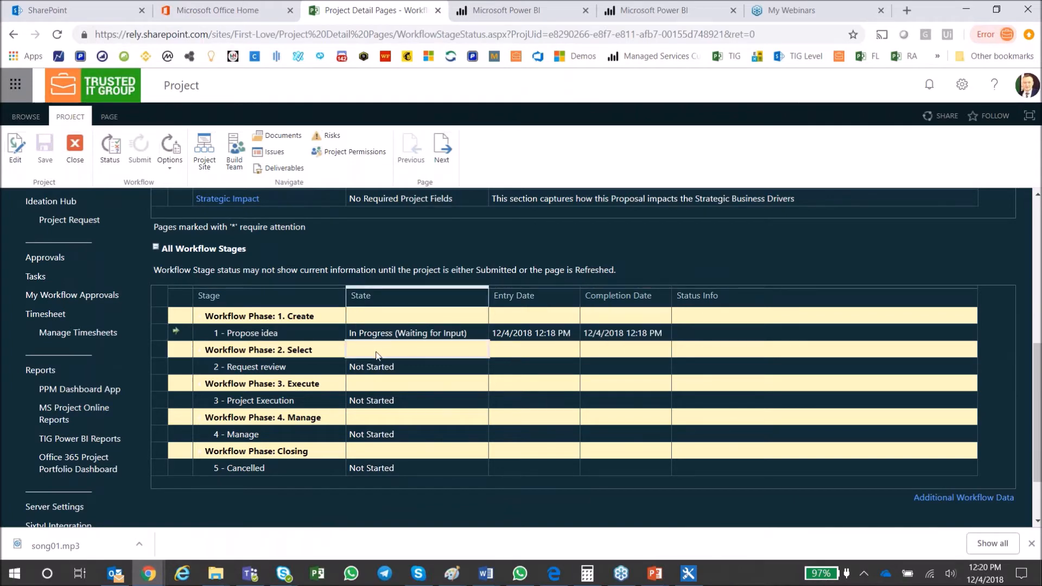
Go through the remaining workflow stages from Request review to the Closing phase in the stage list
{"action": "left_click", "coordinate": [317, 374]}
{"action": "left_click", "coordinate": [308, 383]}
{"action": "left_click", "coordinate": [306, 407]}
{"action": "left_click", "coordinate": [307, 417]}
{"action": "left_click", "coordinate": [313, 437]}
{"action": "left_click", "coordinate": [321, 454]}
{"action": "left_click", "coordinate": [317, 470]}
{"action": "left_click", "coordinate": [318, 457]}
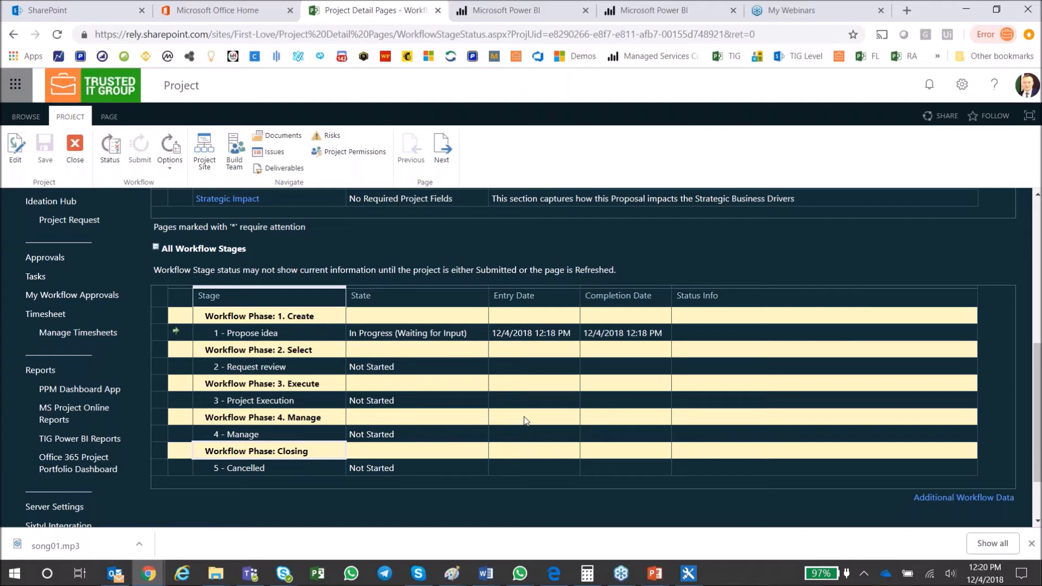
Open the Project Details page of Specific Project for PMO and read its description
{"action": "left_click_drag", "start_coordinate": [1037, 384], "coordinate": [1036, 240]}
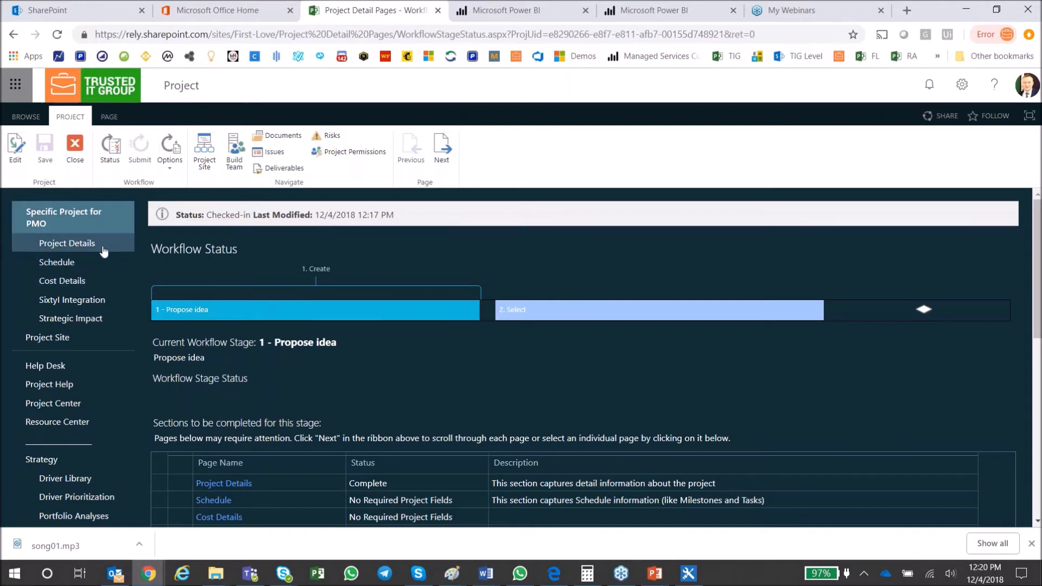
{"action": "left_click", "coordinate": [76, 246]}
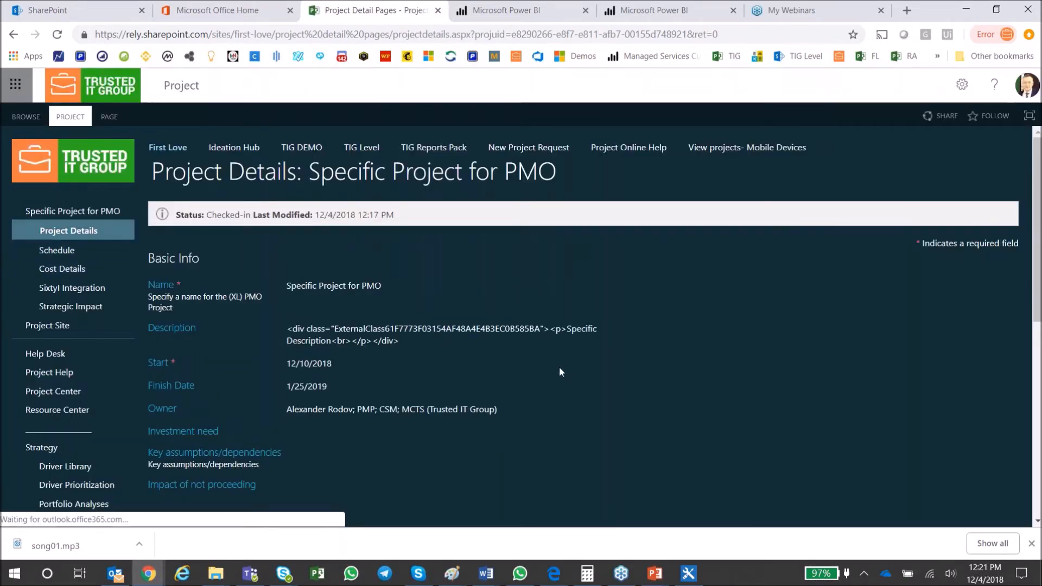
{"action": "left_click_drag", "start_coordinate": [569, 329], "coordinate": [330, 341]}
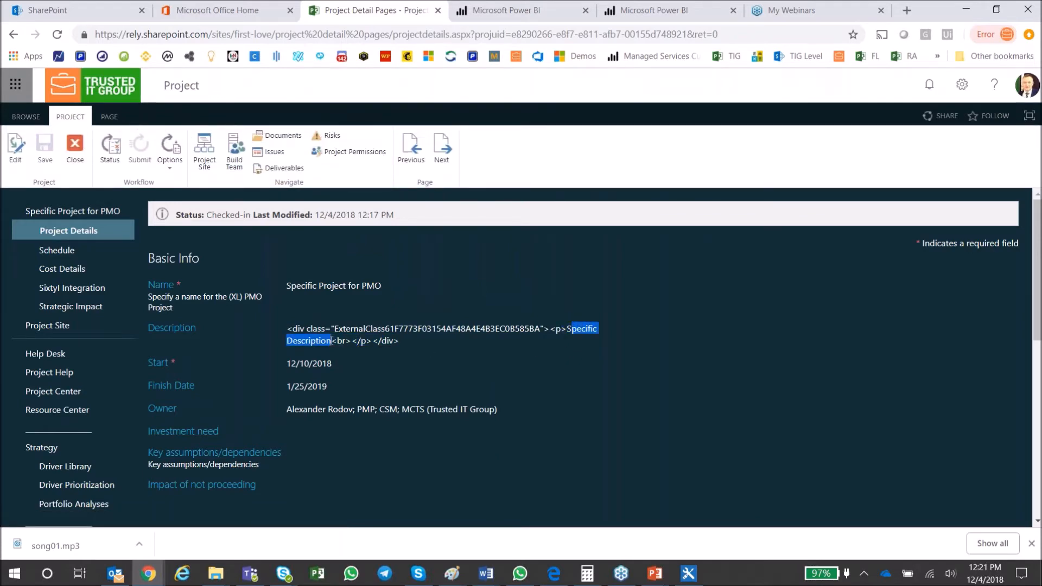
{"action": "left_click", "coordinate": [330, 340]}
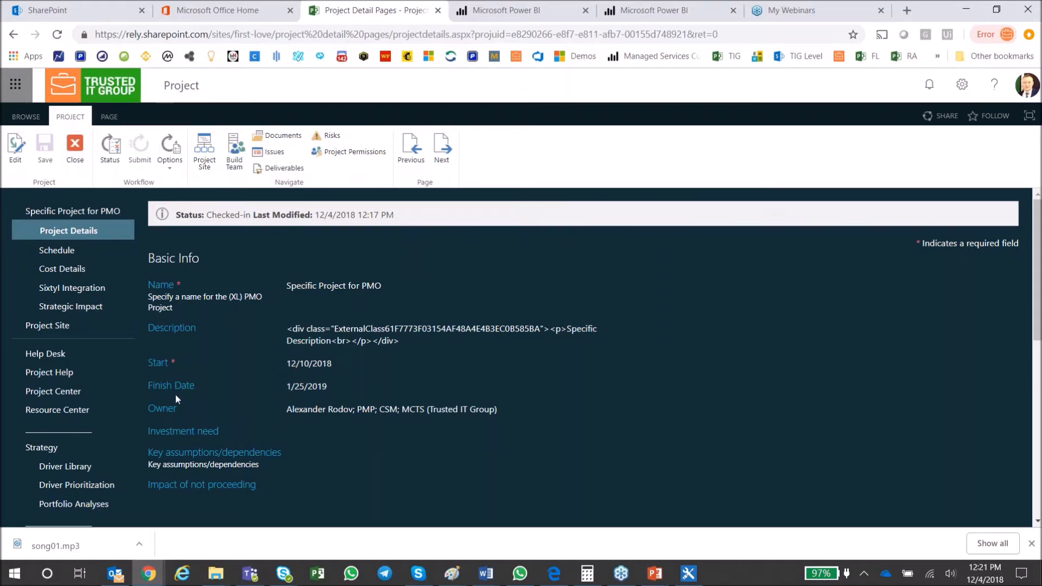
Examine the finish date in the project's Basic Info section
{"action": "left_click_drag", "start_coordinate": [329, 386], "coordinate": [276, 387]}
{"action": "left_click", "coordinate": [285, 388]}
{"action": "left_click_drag", "start_coordinate": [325, 388], "coordinate": [287, 386]}
{"action": "left_click", "coordinate": [326, 387]}
{"action": "left_click", "coordinate": [314, 387]}
{"action": "left_click_drag", "start_coordinate": [326, 387], "coordinate": [274, 393]}
{"action": "left_click", "coordinate": [300, 387]}
Open the project's Schedule page, collapse the Specific Project for PMO summary task and check its start and finish dates
{"action": "left_click", "coordinate": [62, 251]}
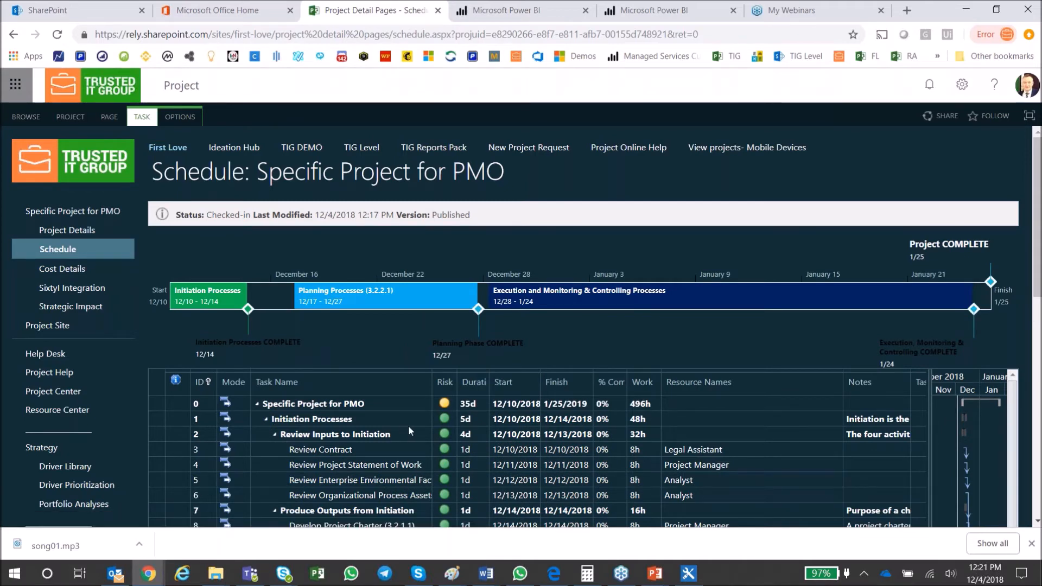
{"action": "left_click", "coordinate": [391, 409]}
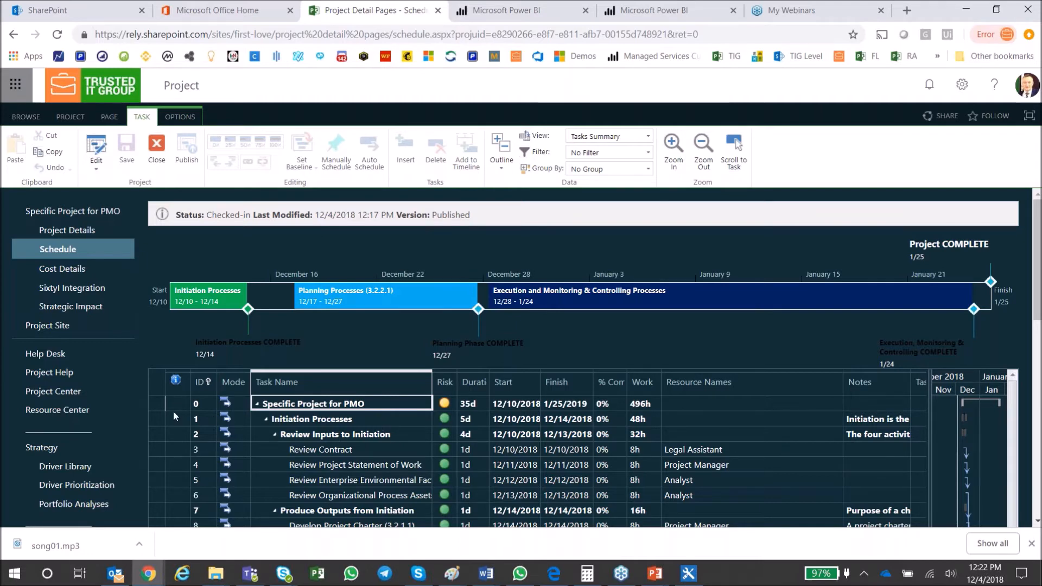
{"action": "left_click", "coordinate": [158, 405]}
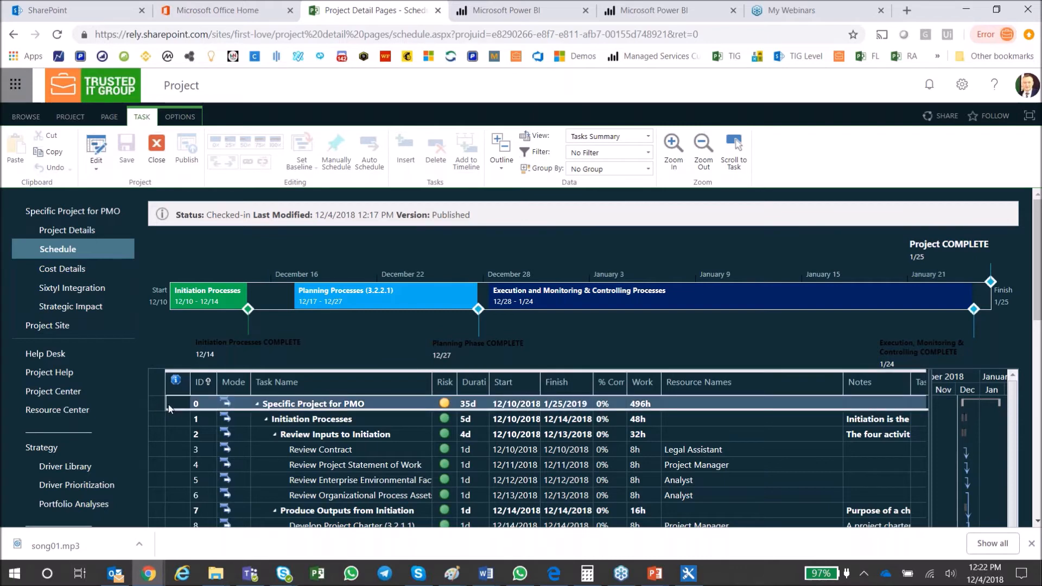
{"action": "left_click", "coordinate": [256, 404]}
{"action": "left_click", "coordinate": [362, 404]}
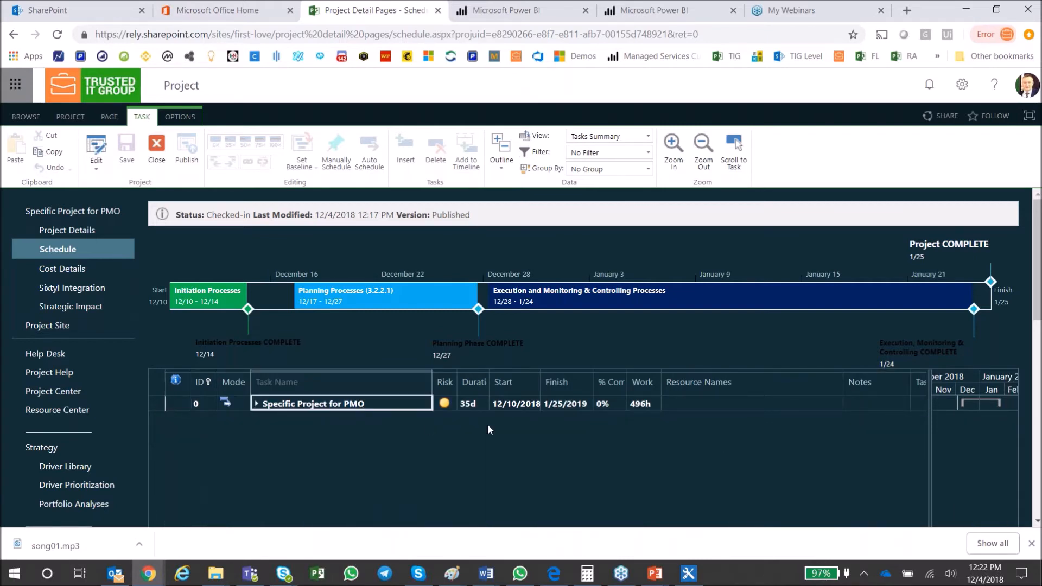
{"action": "left_click", "coordinate": [524, 409]}
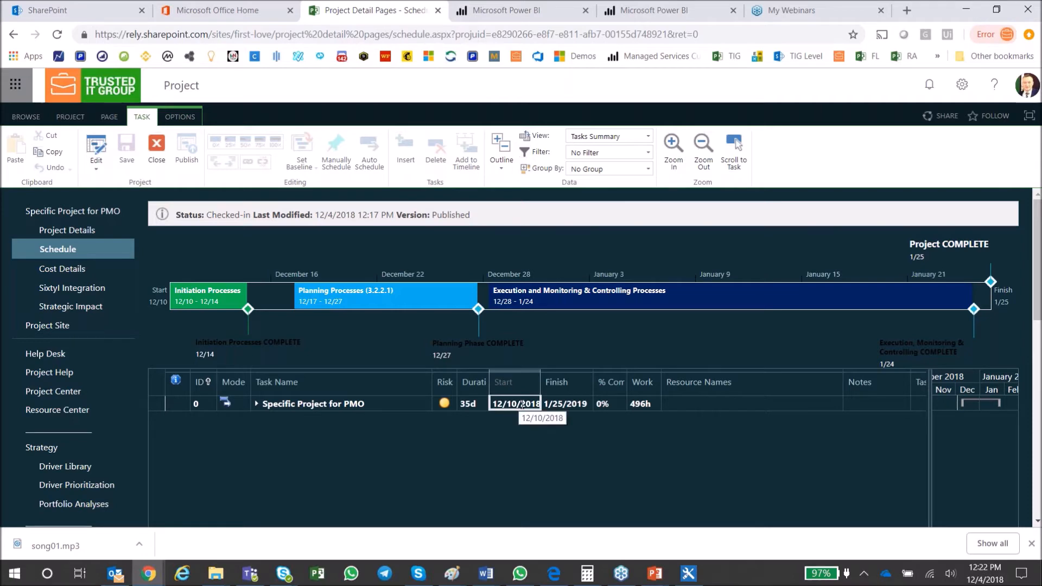
{"action": "left_click", "coordinate": [565, 405]}
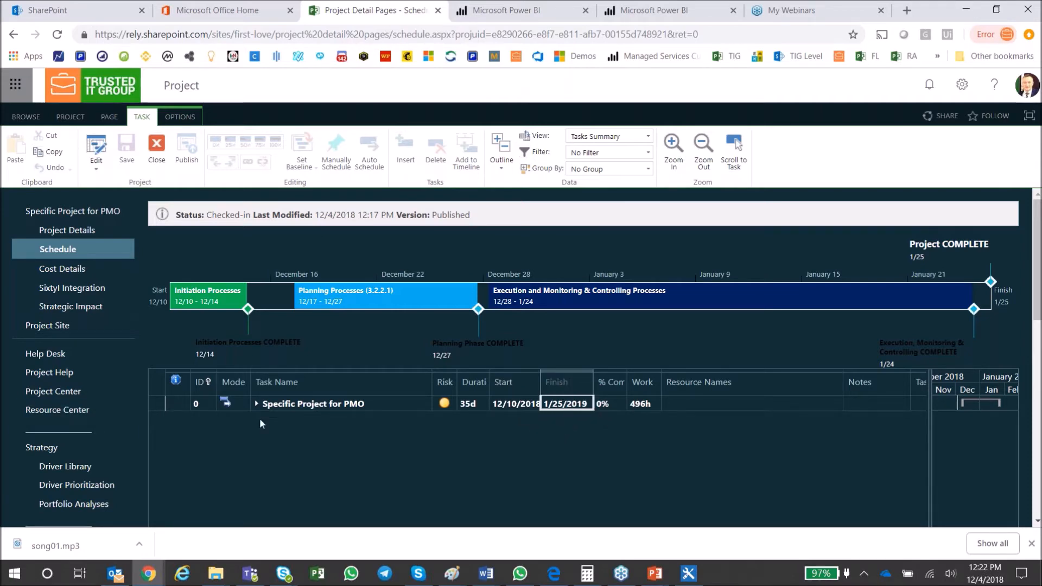
Expand the Specific Project for PMO summary task again and select the Review Enterprise Environmental Factors task
{"action": "left_click", "coordinate": [256, 403]}
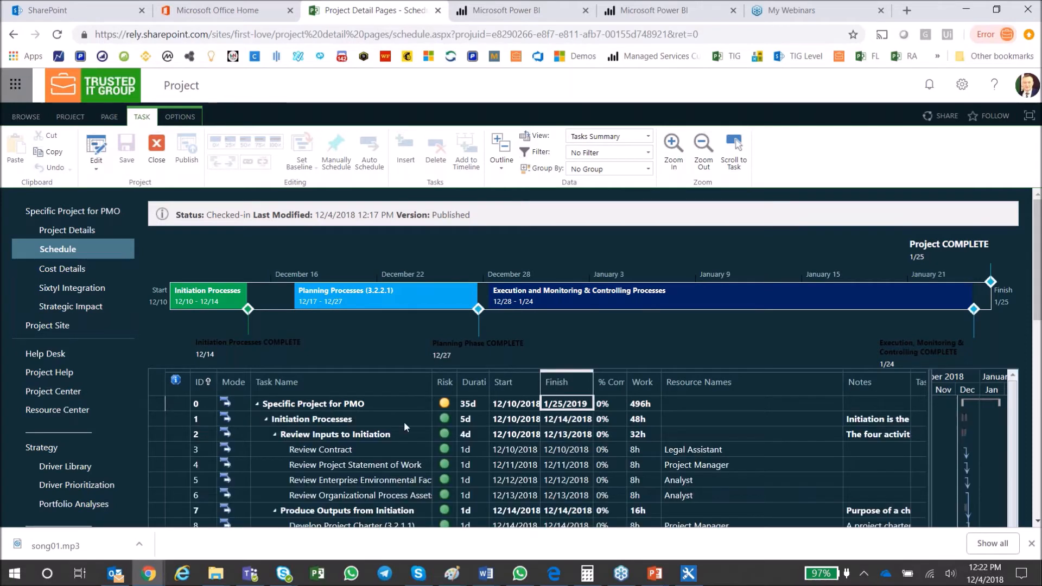
{"action": "mouse_move", "coordinate": [1037, 288]}
{"action": "left_mouse_down"}
{"action": "mouse_move", "coordinate": [1038, 311]}
{"action": "mouse_move", "coordinate": [1039, 295]}
{"action": "left_mouse_up"}
{"action": "scroll", "coordinate": [656, 358], "scroll_direction": "down", "scroll_amount": 3}
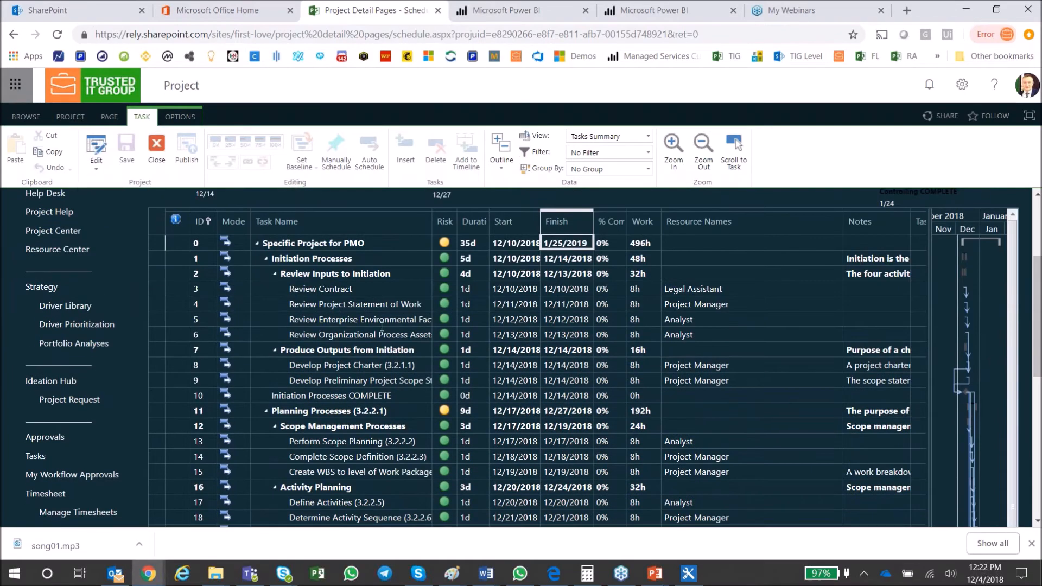
{"action": "left_click", "coordinate": [412, 320]}
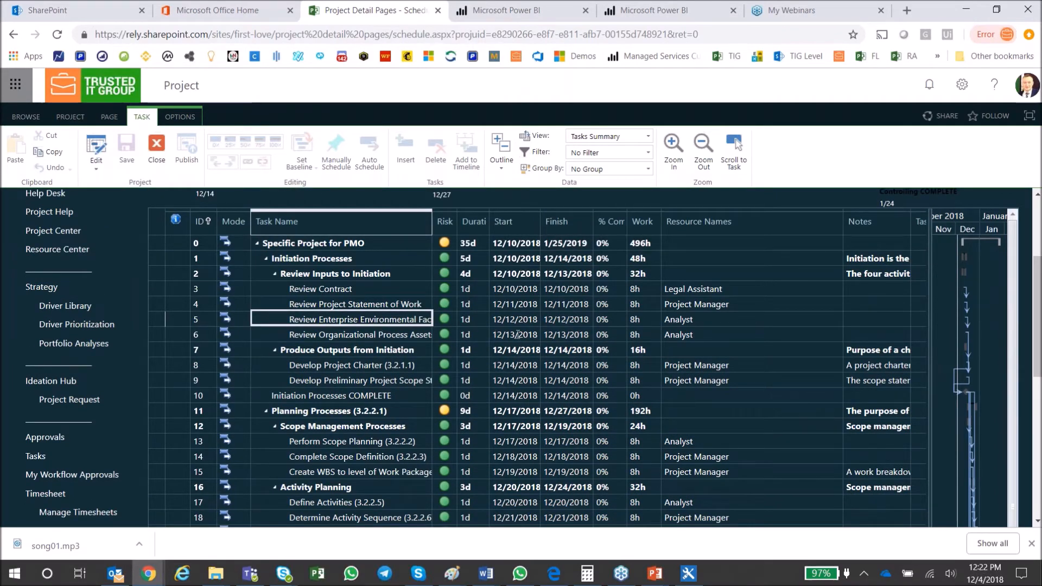
Widen the Gantt chart area beside the task table and zoom its timescale in two levels to show individual days
{"action": "left_click_drag", "start_coordinate": [929, 337], "coordinate": [749, 337]}
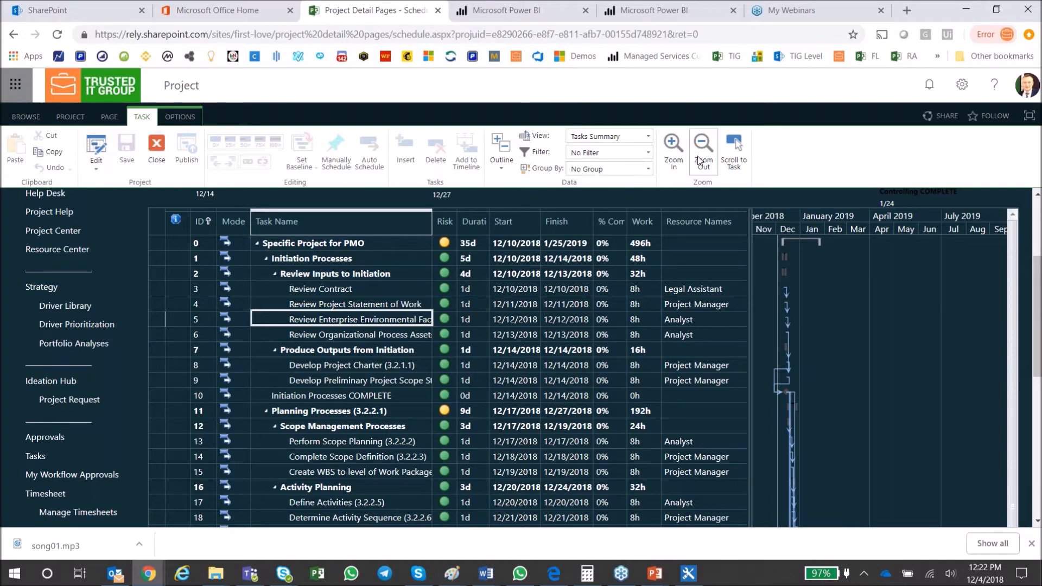
{"action": "left_click", "coordinate": [672, 158]}
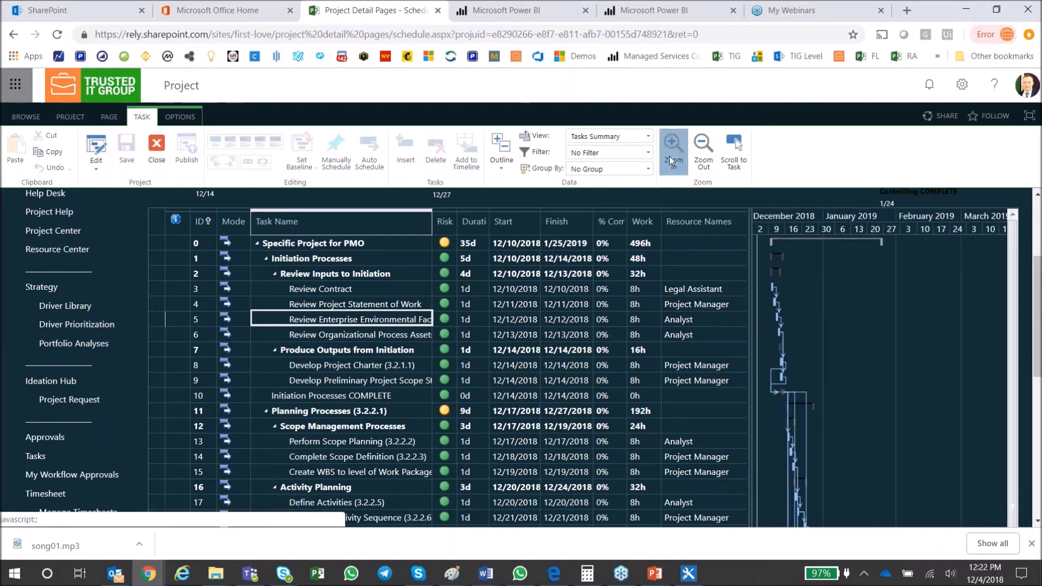
{"action": "left_click", "coordinate": [670, 157]}
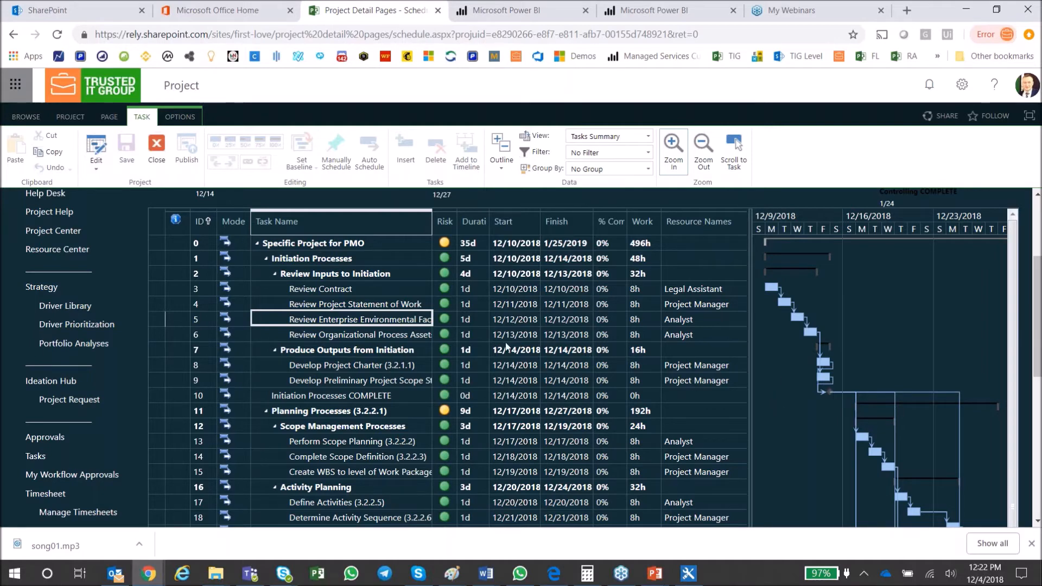
Put the schedule into edit mode and set the duration of the Review Contract task to 2w
{"action": "left_click_drag", "start_coordinate": [474, 289], "coordinate": [478, 339]}
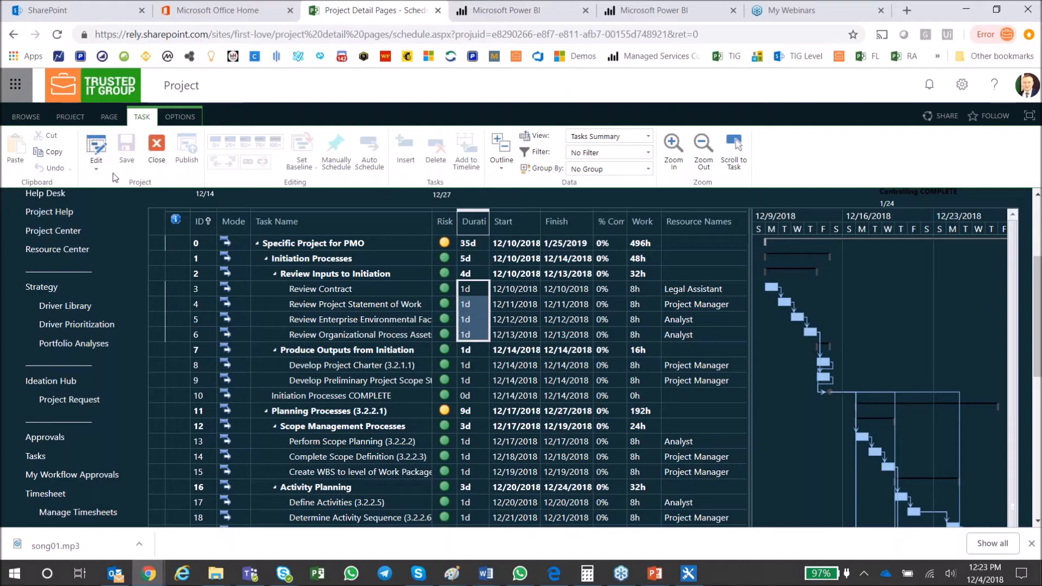
{"action": "left_click", "coordinate": [95, 144]}
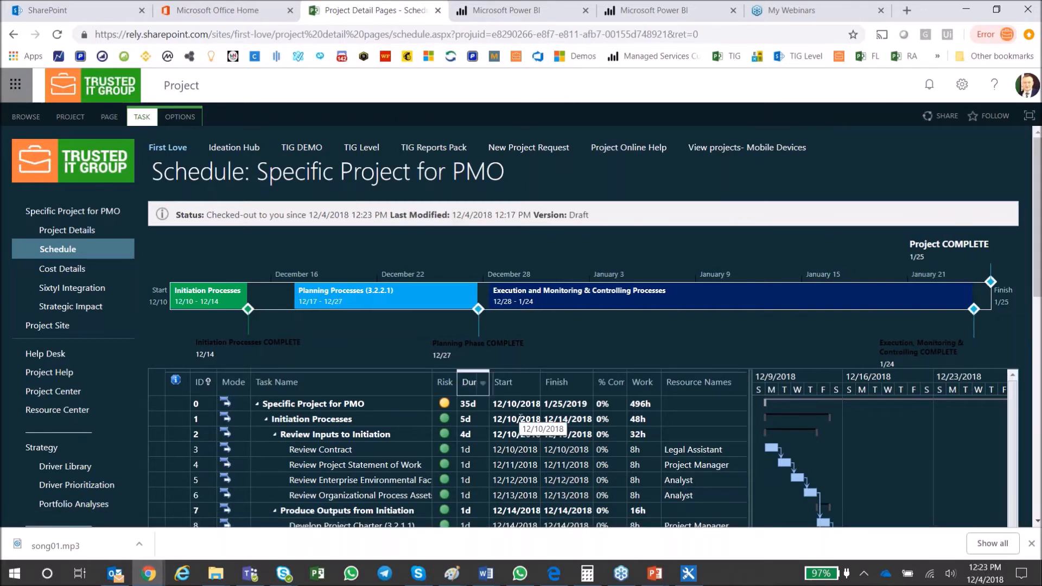
{"action": "left_click", "coordinate": [483, 448]}
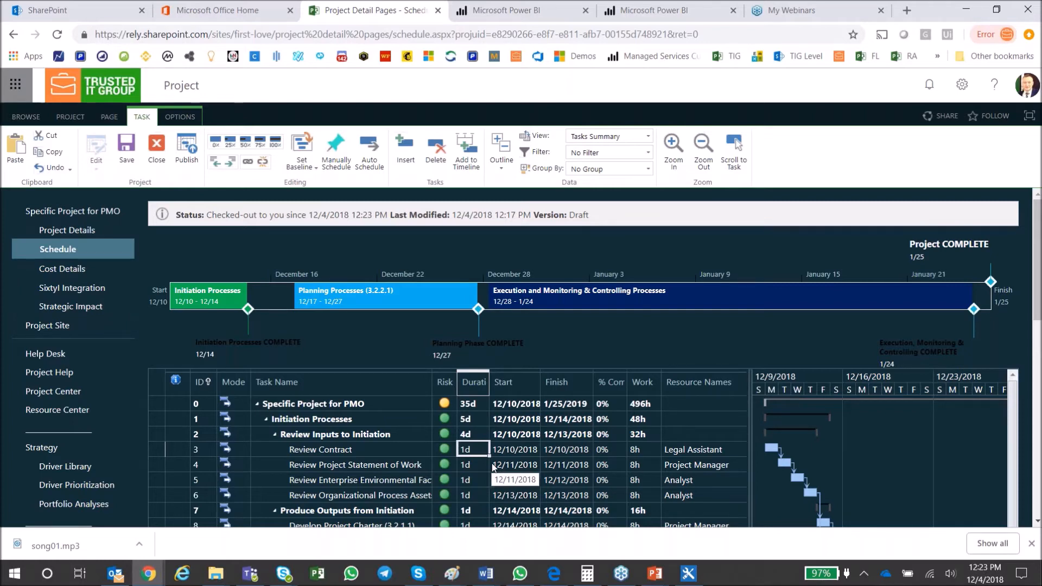
{"action": "type", "text": "2w"}
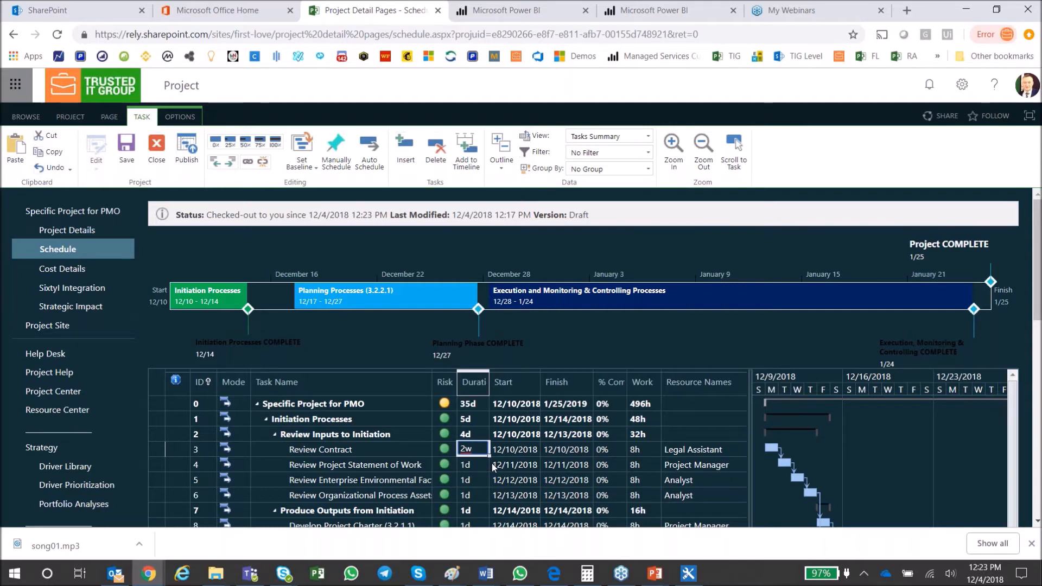
{"action": "key", "text": "Return"}
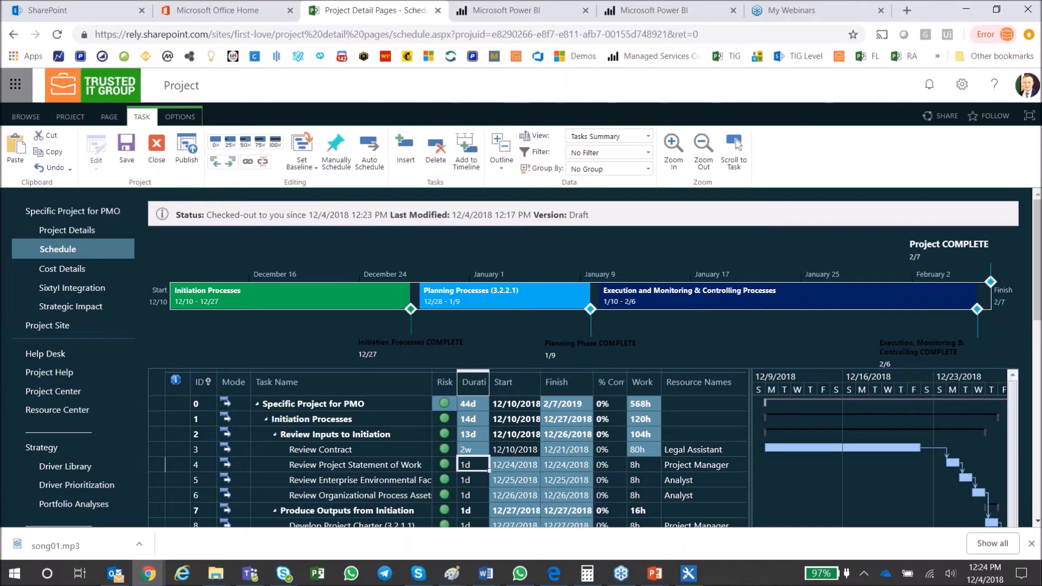
Examine the recalculated project finish date and the durations of the tasks following Review Contract
{"action": "left_click", "coordinate": [467, 449]}
{"action": "left_click", "coordinate": [555, 403]}
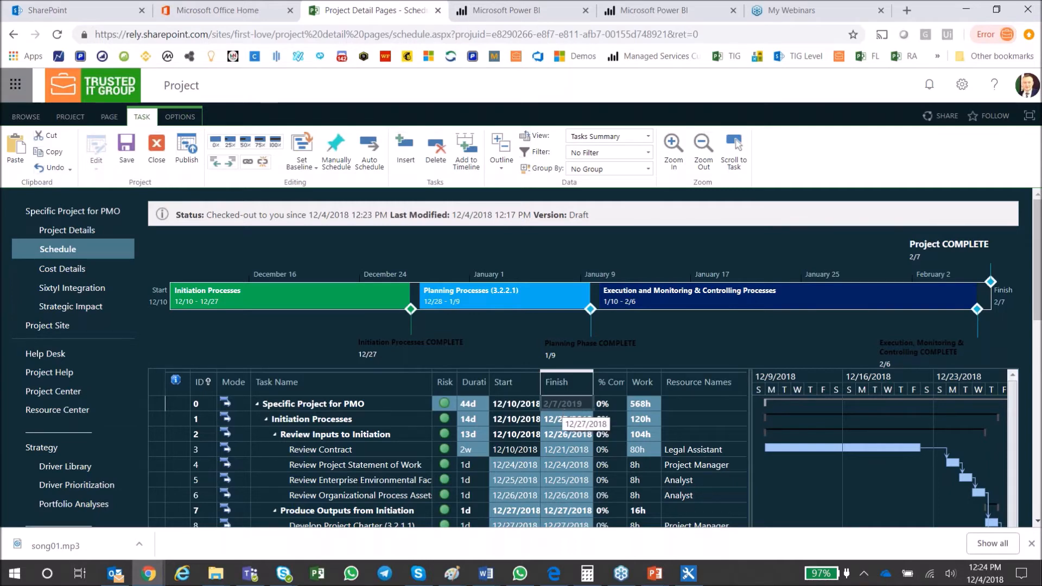
{"action": "left_click", "coordinate": [470, 465]}
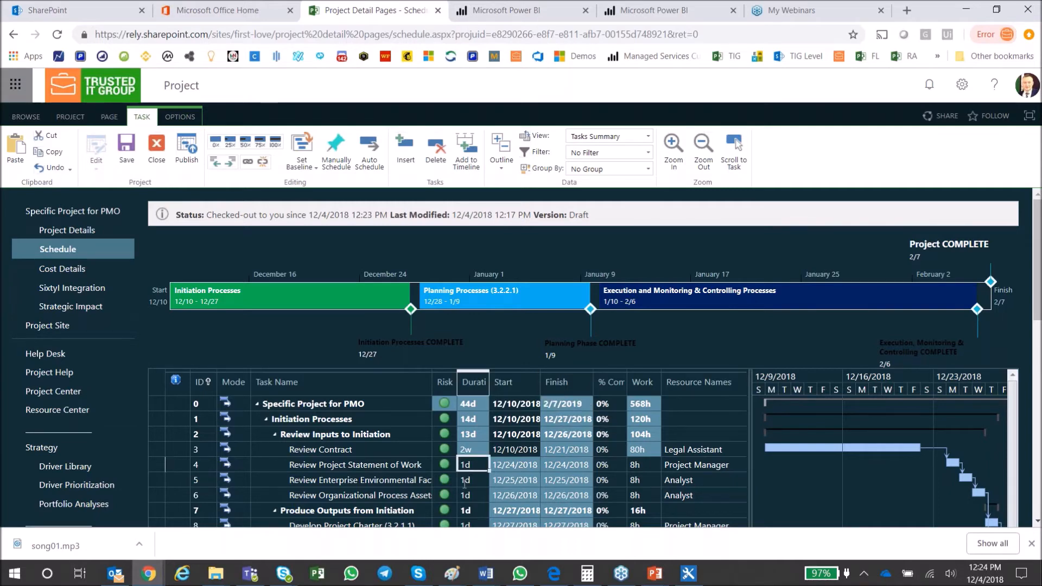
{"action": "left_click", "coordinate": [465, 481]}
{"action": "left_click", "coordinate": [464, 495]}
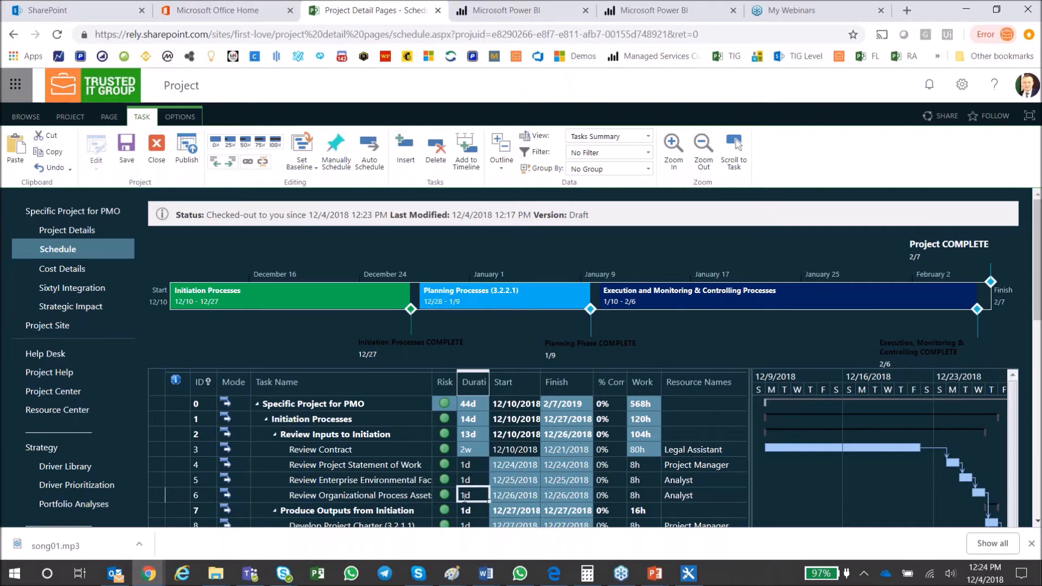
{"action": "left_click", "coordinate": [466, 510]}
{"action": "scroll", "coordinate": [552, 511], "scroll_direction": "down", "scroll_amount": 2}
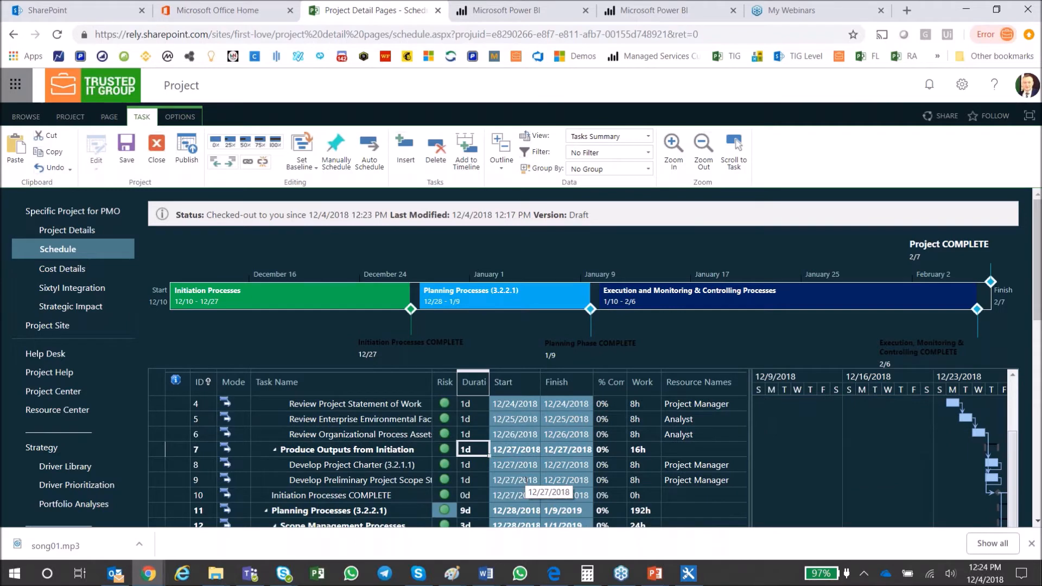
{"action": "scroll", "coordinate": [525, 479], "scroll_direction": "up", "scroll_amount": 2}
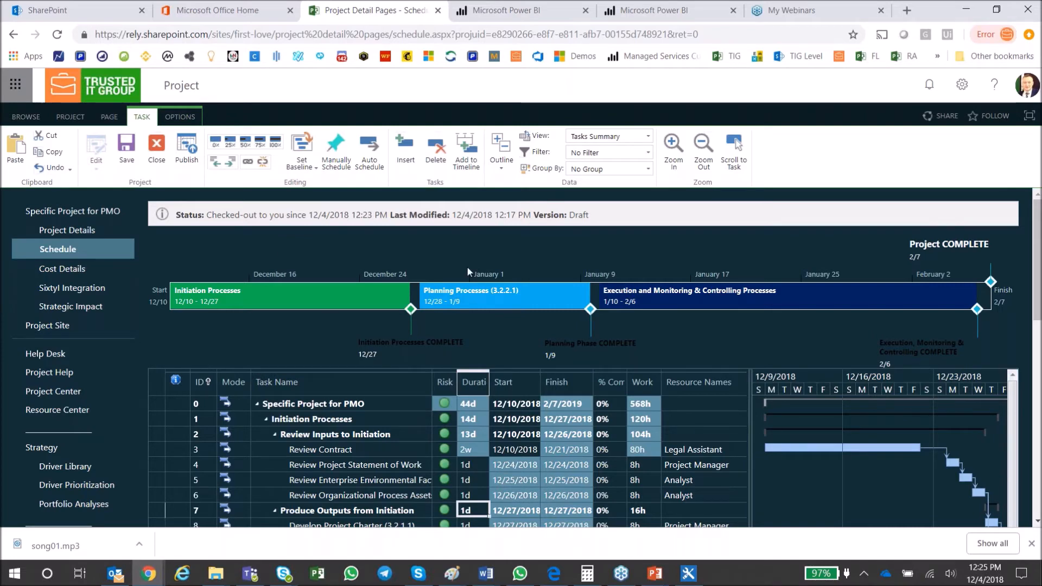
Change the font color of the Initiation Processes COMPLETE milestone label on the timeline to white
{"action": "left_click", "coordinate": [221, 265]}
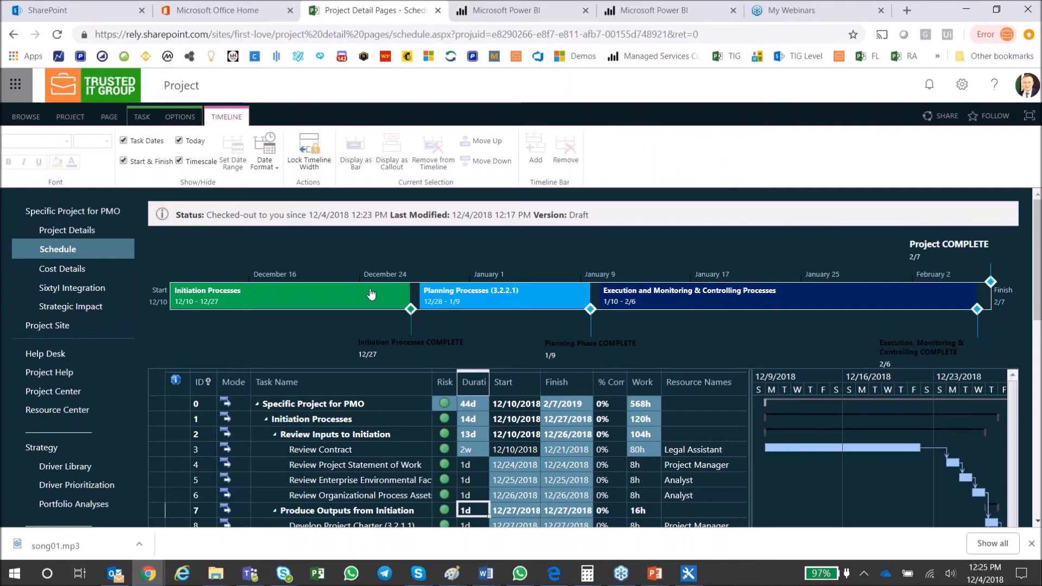
{"action": "left_click", "coordinate": [615, 356]}
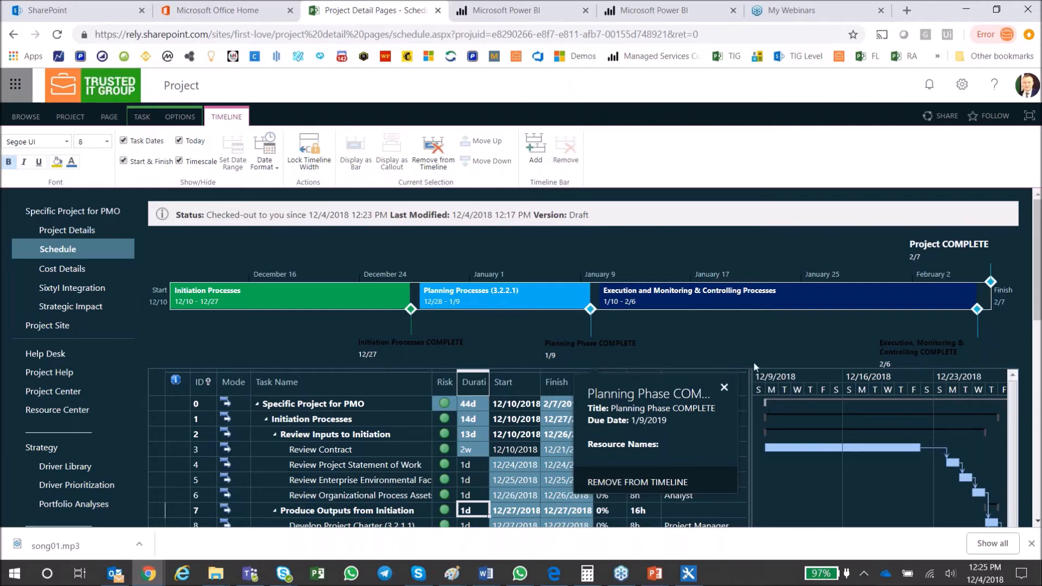
{"action": "left_click", "coordinate": [446, 350]}
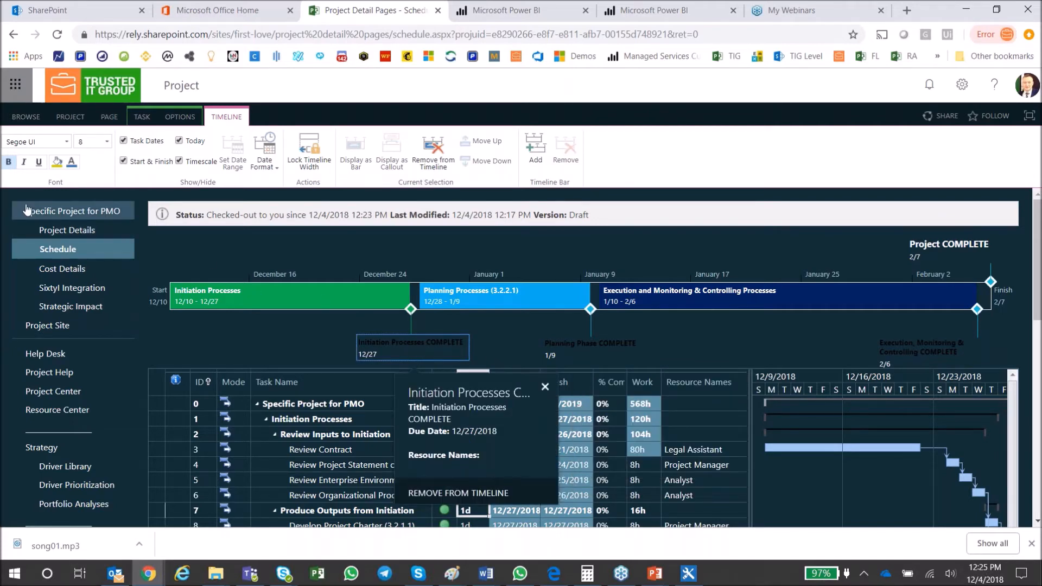
{"action": "left_click", "coordinate": [71, 163]}
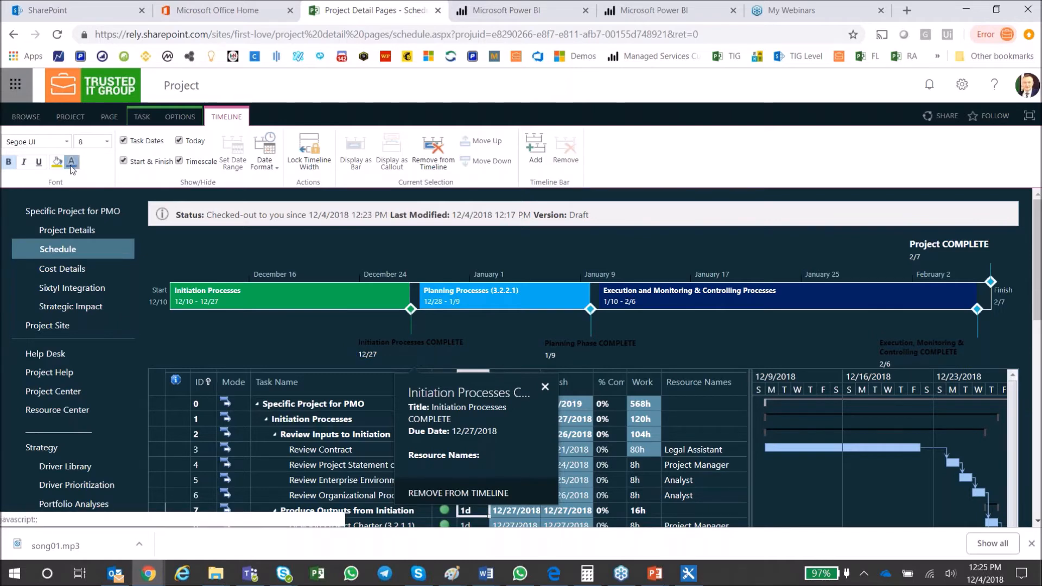
{"action": "left_click", "coordinate": [83, 194]}
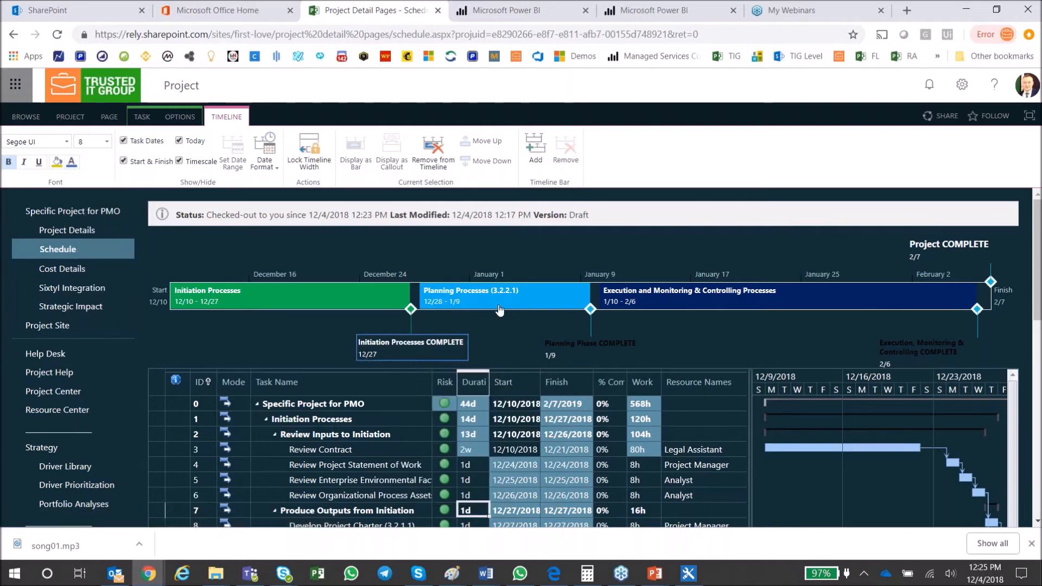
Change the font color of the Planning Phase COMPLETE milestone label on the timeline to white
{"action": "left_click", "coordinate": [575, 345]}
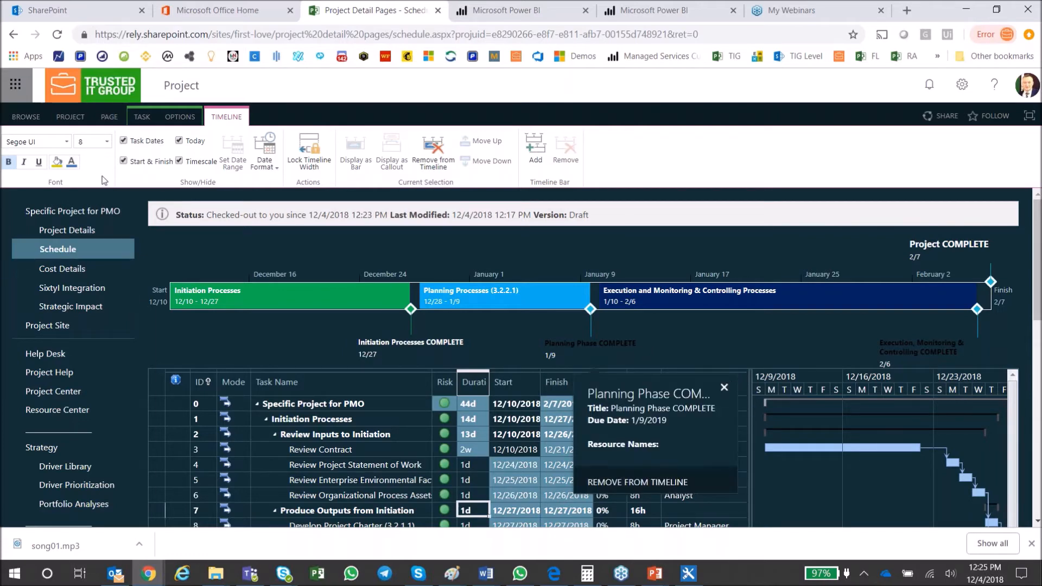
{"action": "left_click", "coordinate": [72, 163]}
{"action": "left_click", "coordinate": [83, 194]}
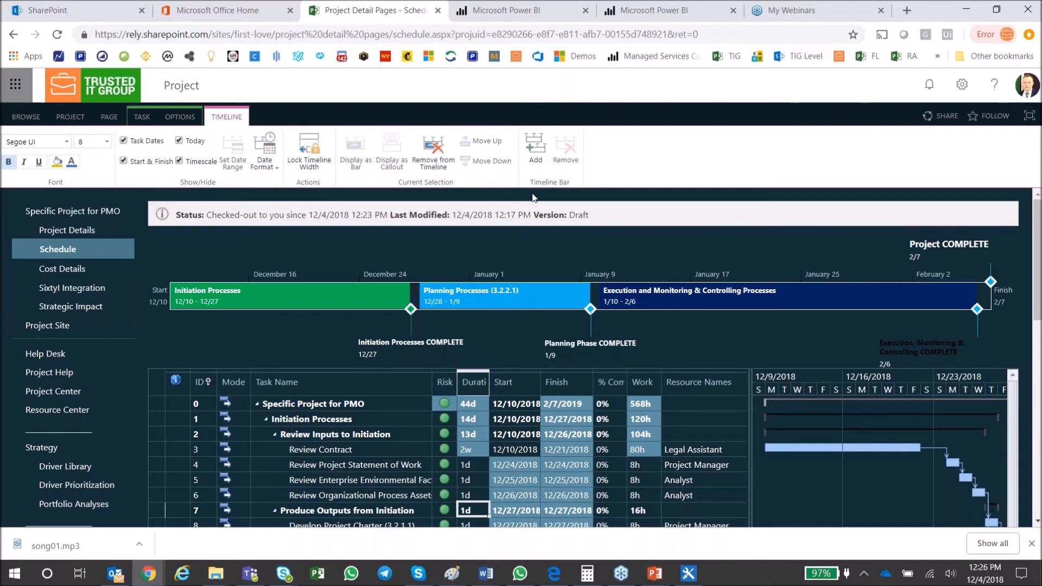
Open Snipping Tool, capture the whole project timeline as a snip and copy the captured image
{"action": "left_click", "coordinate": [47, 573]}
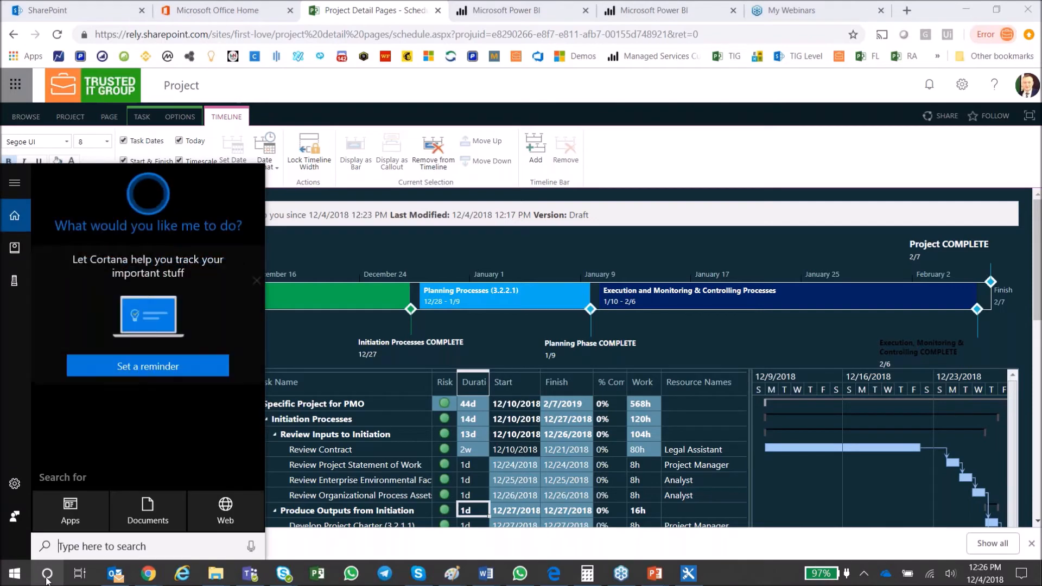
{"action": "type", "text": "snip"}
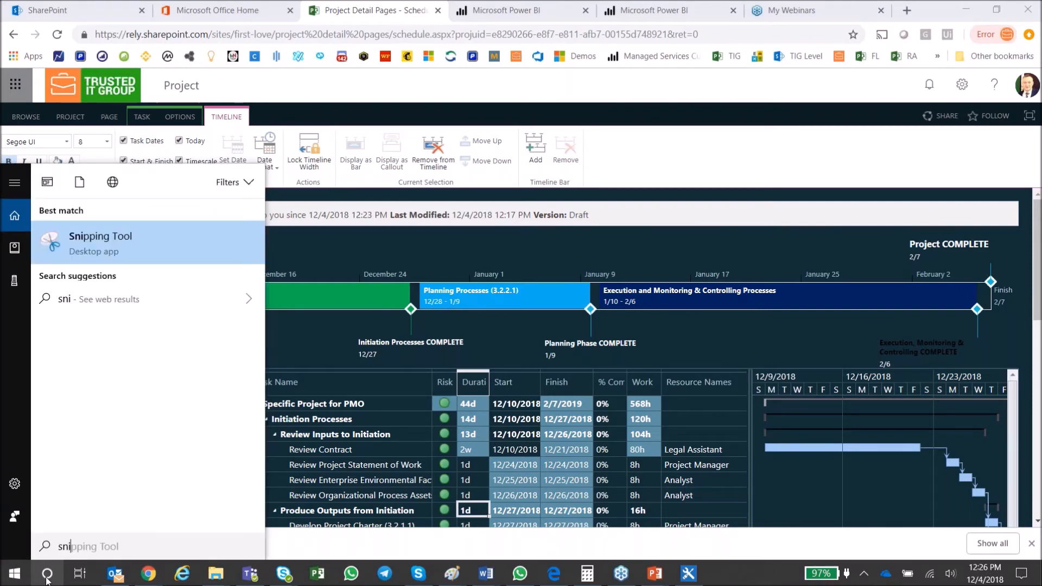
{"action": "left_click", "coordinate": [141, 247]}
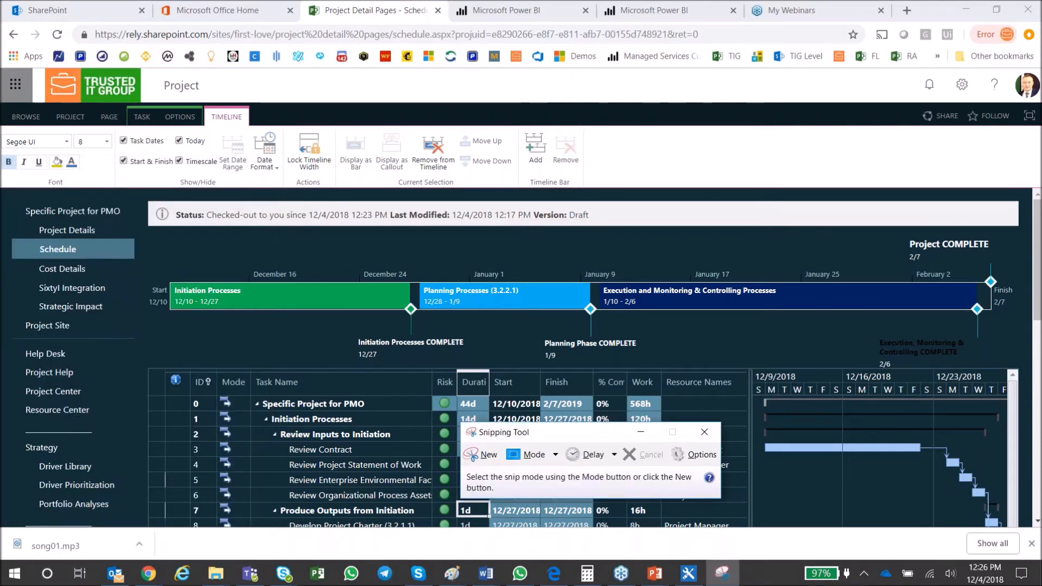
{"action": "left_click_drag", "start_coordinate": [597, 434], "coordinate": [541, 328]}
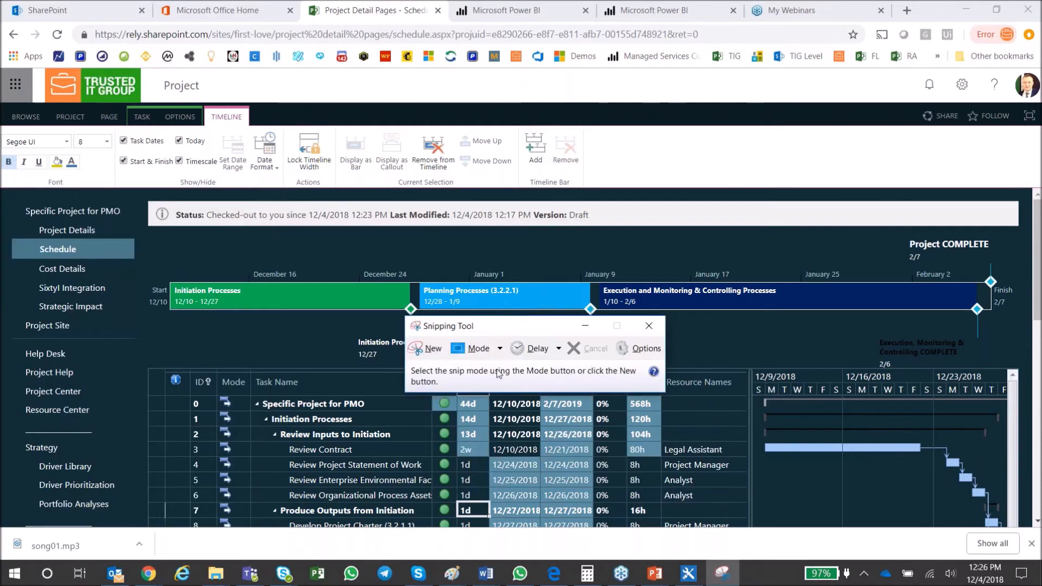
{"action": "left_click", "coordinate": [432, 350]}
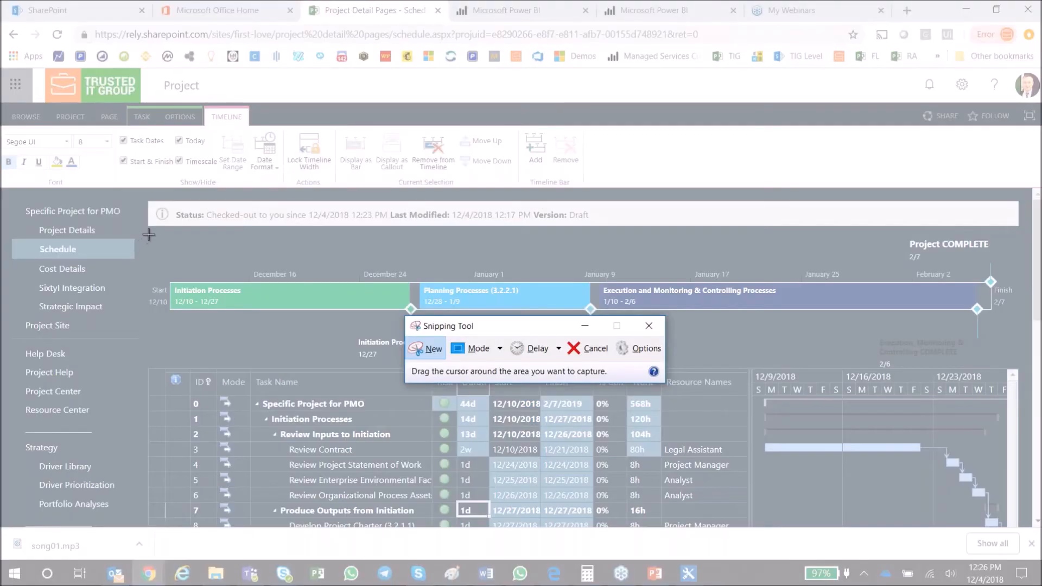
{"action": "left_click_drag", "start_coordinate": [148, 234], "coordinate": [1018, 362]}
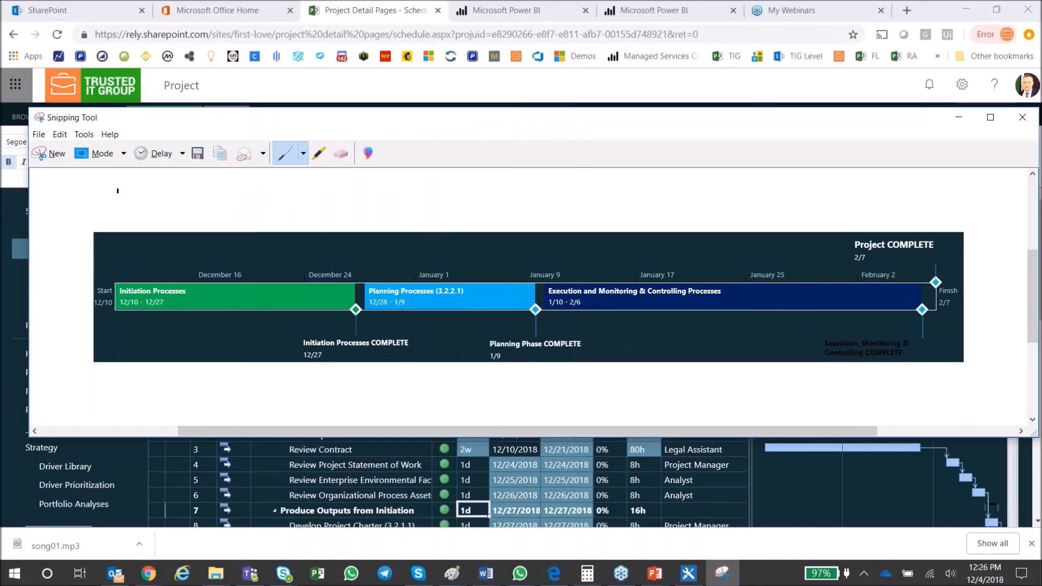
{"action": "right_click", "coordinate": [117, 255]}
{"action": "left_click", "coordinate": [162, 276]}
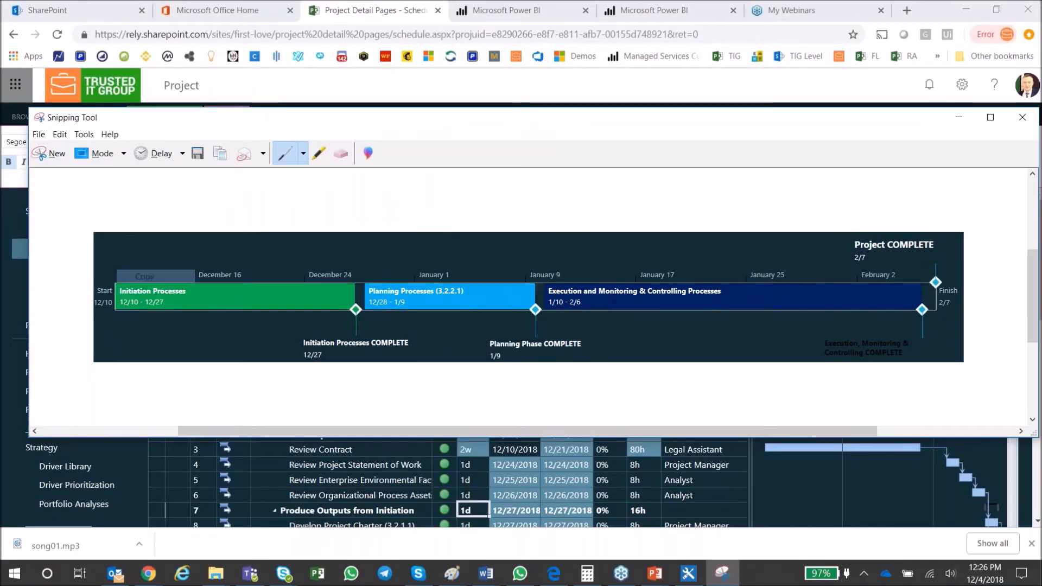
Switch to the blank Outlook message, paste the timeline image above the signature and shrink it to fit the message width
{"action": "left_click", "coordinate": [113, 573]}
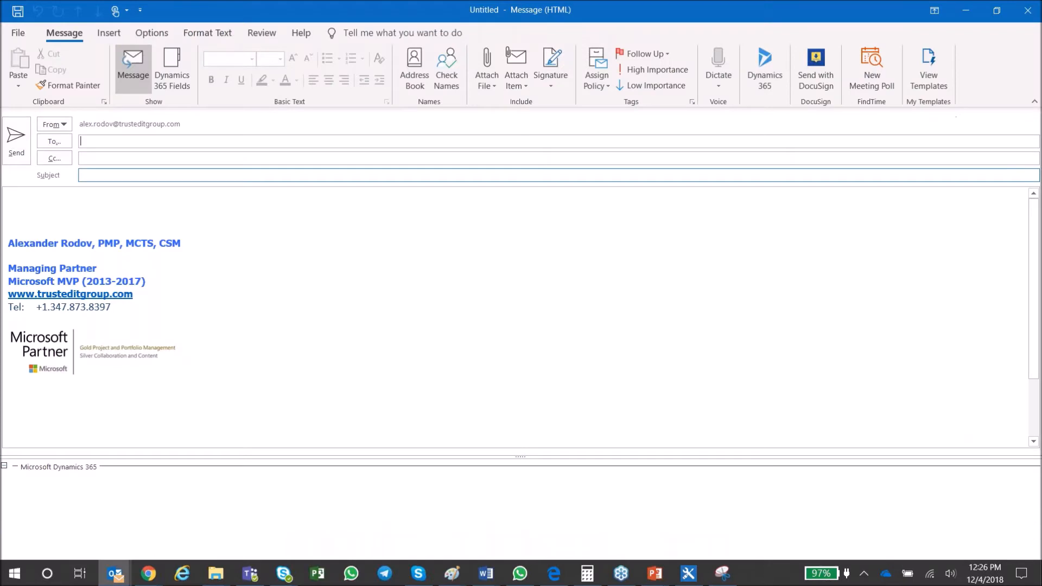
{"action": "left_click", "coordinate": [84, 205]}
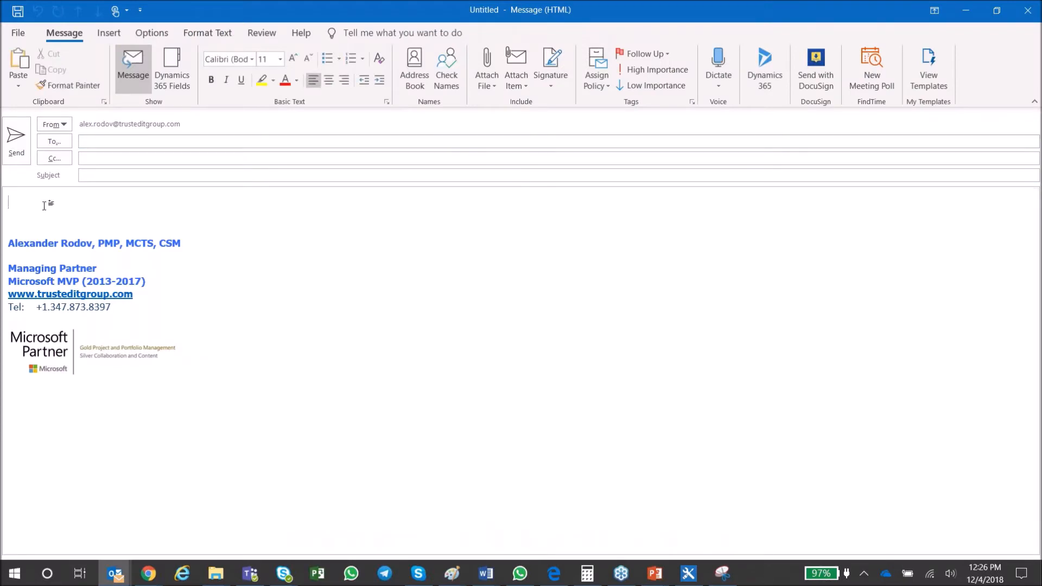
{"action": "key", "text": "ctrl+v"}
{"action": "left_click", "coordinate": [171, 256]}
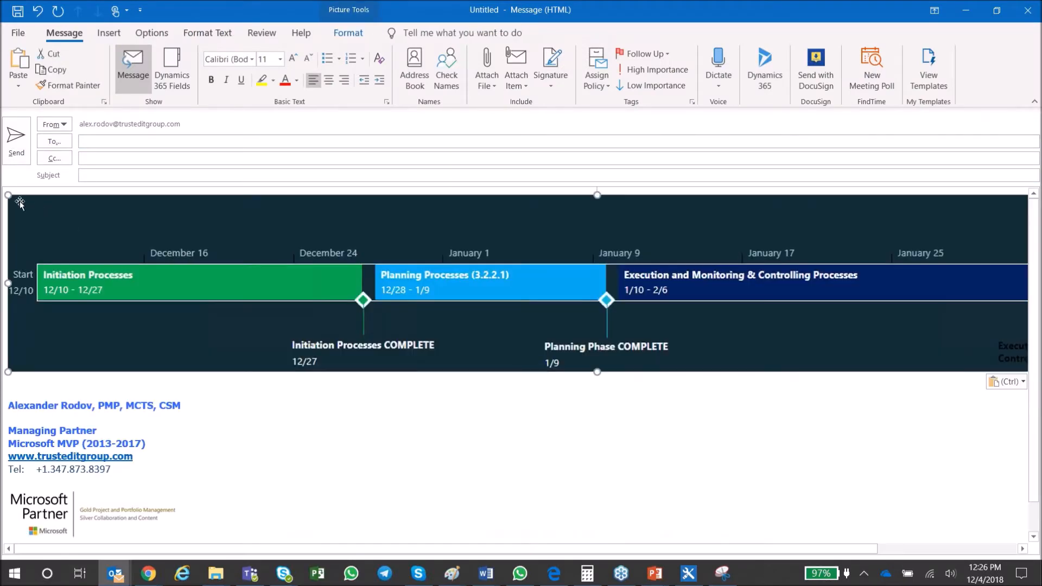
{"action": "mouse_move", "coordinate": [8, 195]}
{"action": "left_mouse_down"}
{"action": "mouse_move", "coordinate": [321, 340]}
{"action": "mouse_move", "coordinate": [422, 347]}
{"action": "left_mouse_up"}
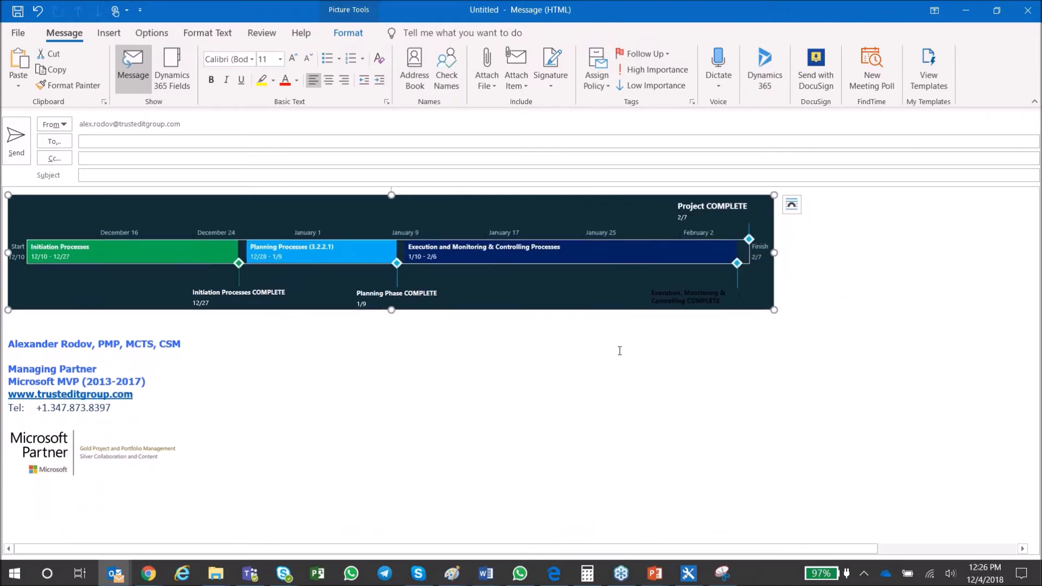
{"action": "left_click", "coordinate": [816, 297]}
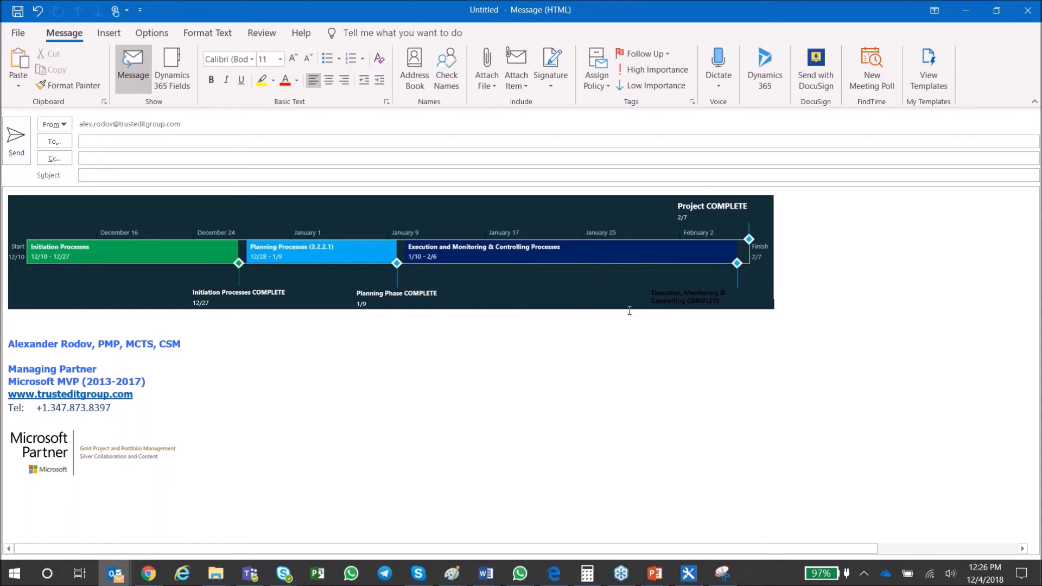
Minimize the message and the snip to return to the Project Web App schedule, and save the project
{"action": "left_click", "coordinate": [965, 10]}
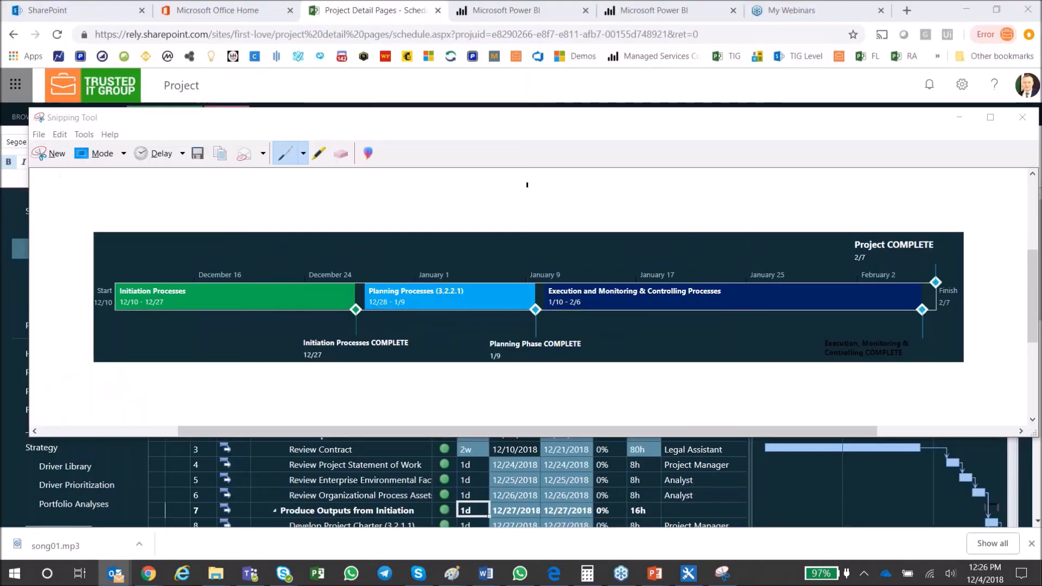
{"action": "left_click", "coordinate": [959, 118]}
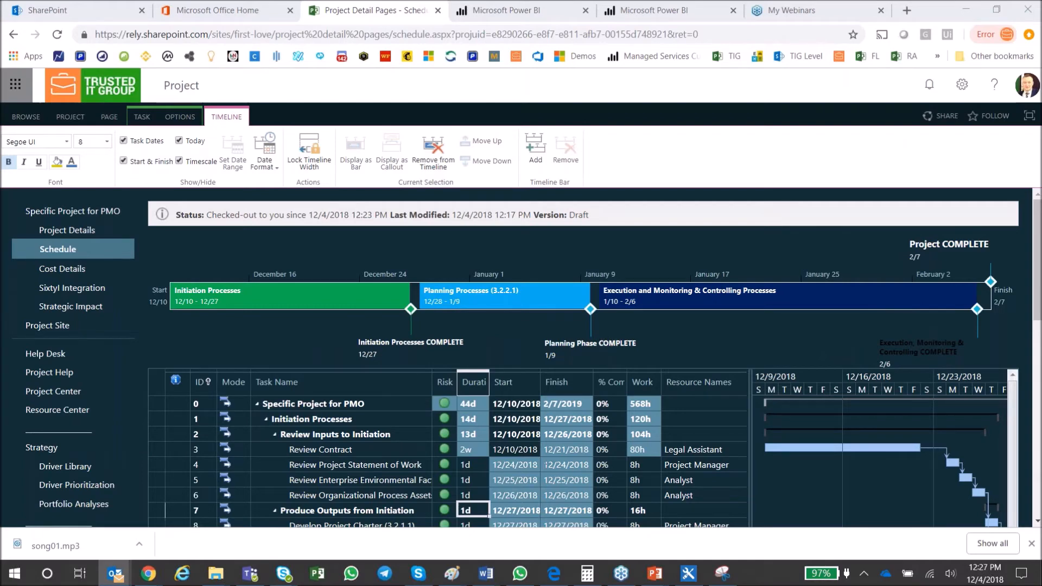
{"action": "left_click", "coordinate": [465, 481]}
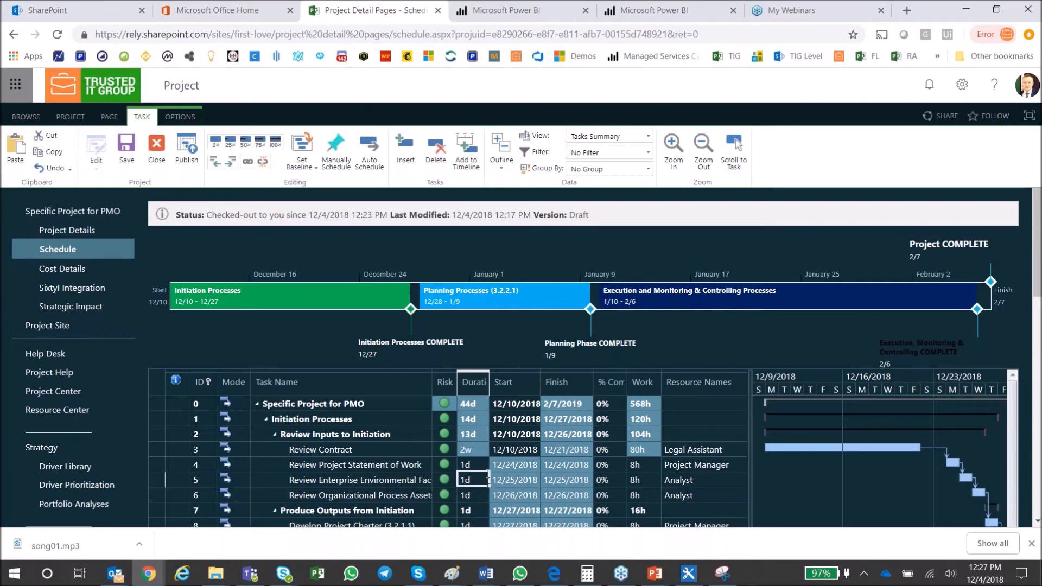
{"action": "left_click", "coordinate": [476, 462]}
{"action": "left_click", "coordinate": [124, 152]}
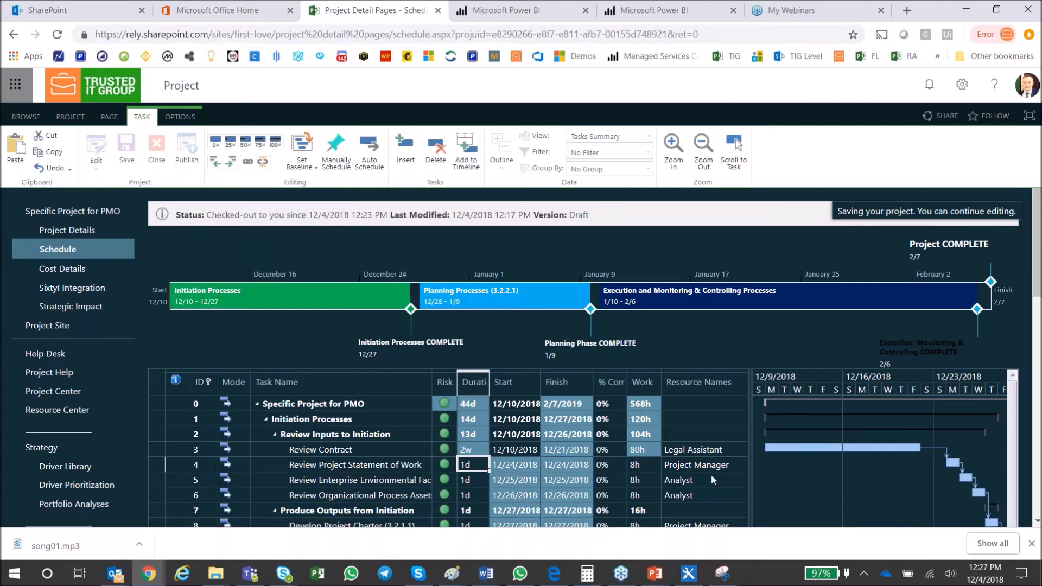
Examine the resource names assigned to the four tasks under Review Inputs to Initiation
{"action": "left_click", "coordinate": [704, 461]}
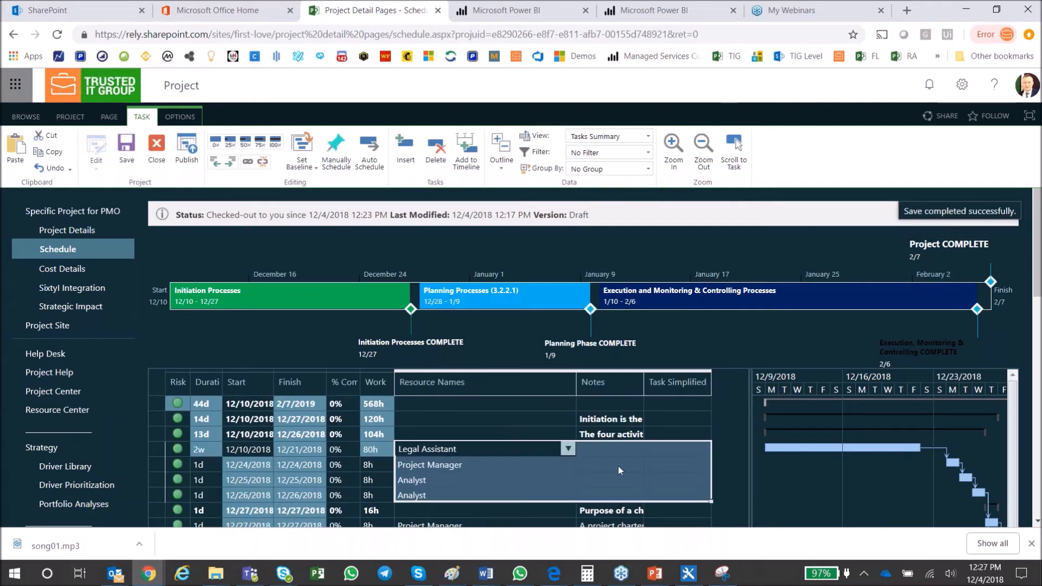
{"action": "left_click", "coordinate": [470, 449]}
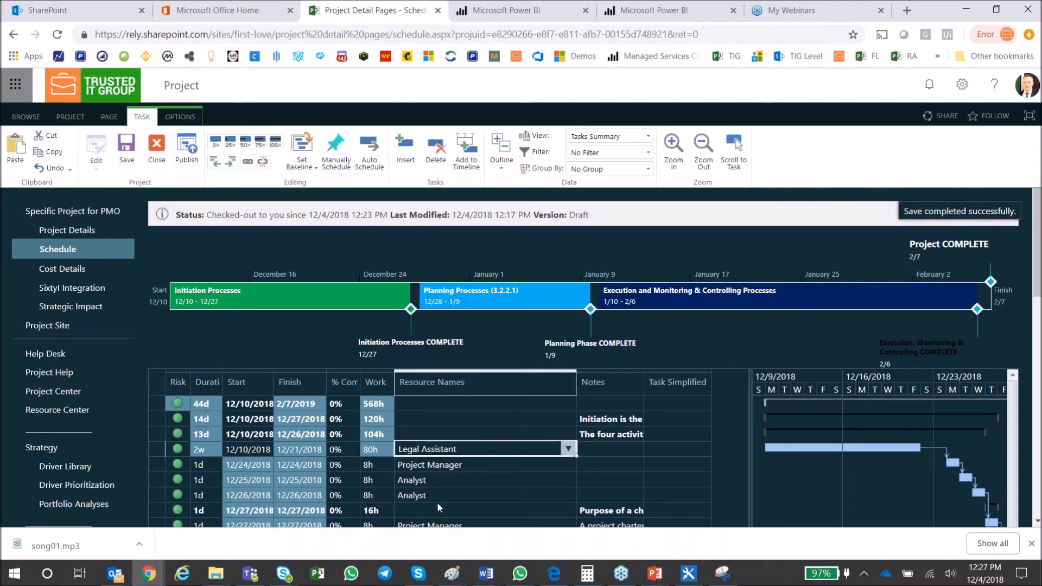
{"action": "key", "text": "Escape"}
{"action": "key", "text": "Left"}
{"action": "key", "text": "Left"}
{"action": "key", "text": "Left"}
{"action": "key", "text": "Left"}
{"action": "key", "text": "Left"}
{"action": "key", "text": "Left"}
{"action": "key", "text": "Left"}
{"action": "key", "text": "Left"}
{"action": "key", "text": "Left"}
{"action": "key", "text": "Left"}
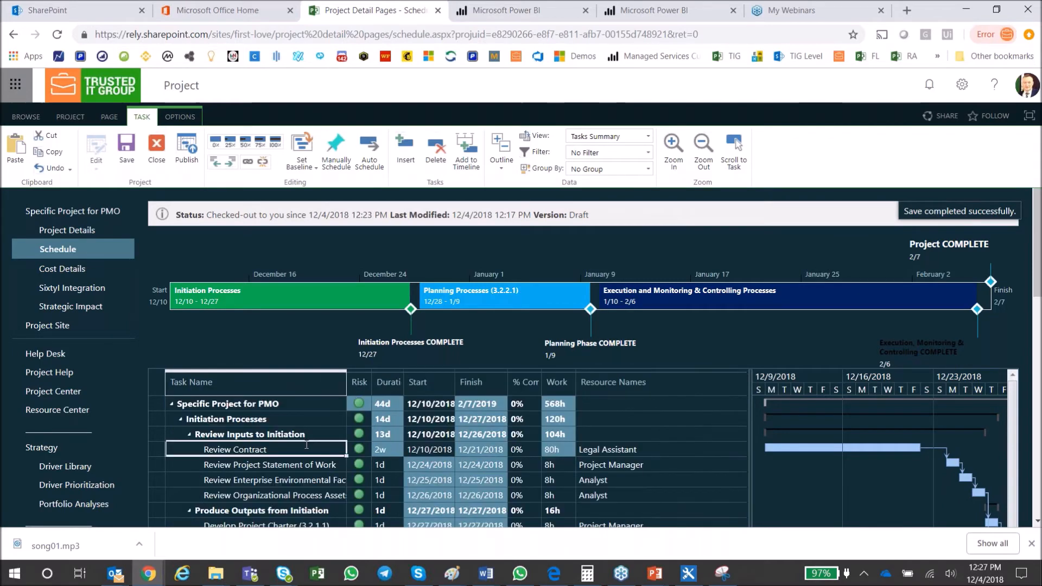
View the list of assignable resources for Review Contract, close it unchanged and check the resources of the next two tasks
{"action": "left_click", "coordinate": [695, 450]}
{"action": "left_click", "coordinate": [567, 449]}
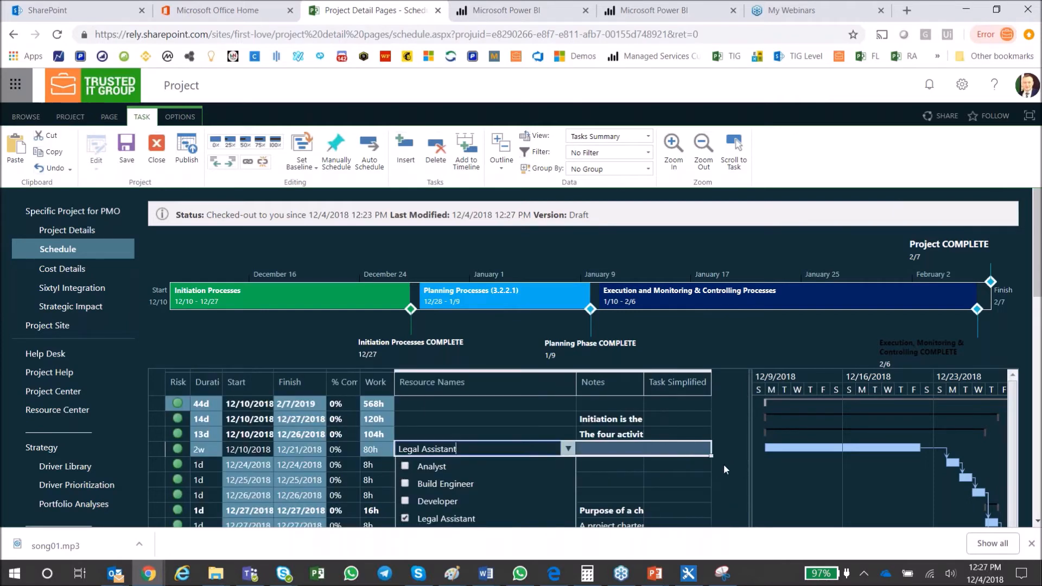
{"action": "left_click", "coordinate": [597, 472]}
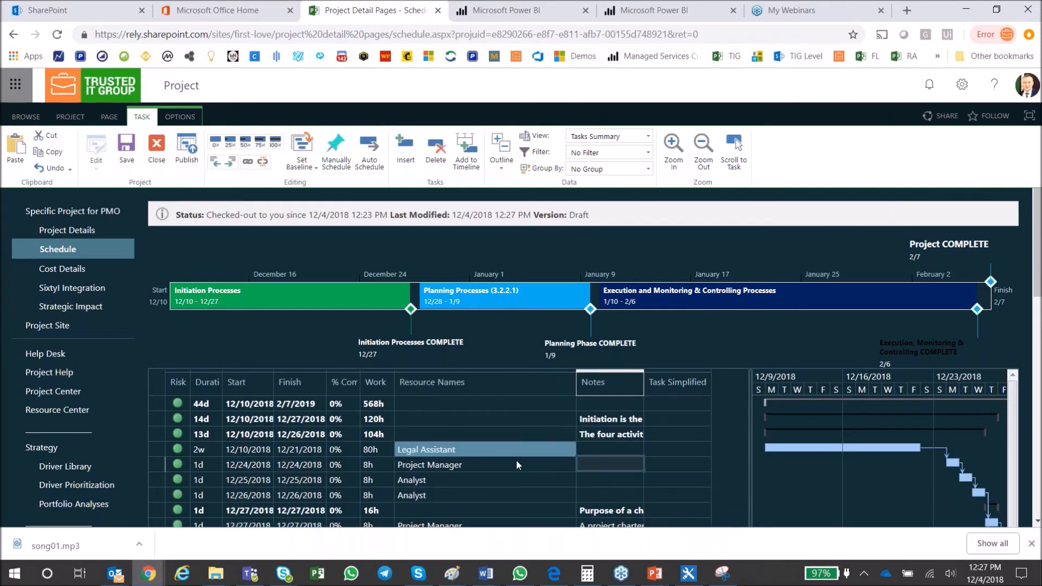
{"action": "left_click", "coordinate": [446, 465]}
{"action": "left_click", "coordinate": [438, 479]}
{"action": "key", "text": "shift+Tab"}
{"action": "key", "text": "shift+Tab"}
{"action": "key", "text": "shift+Tab"}
{"action": "key", "text": "shift+Tab"}
{"action": "key", "text": "shift+Tab"}
{"action": "key", "text": "shift+Tab"}
{"action": "key", "text": "shift+Tab"}
{"action": "key", "text": "shift+Tab"}
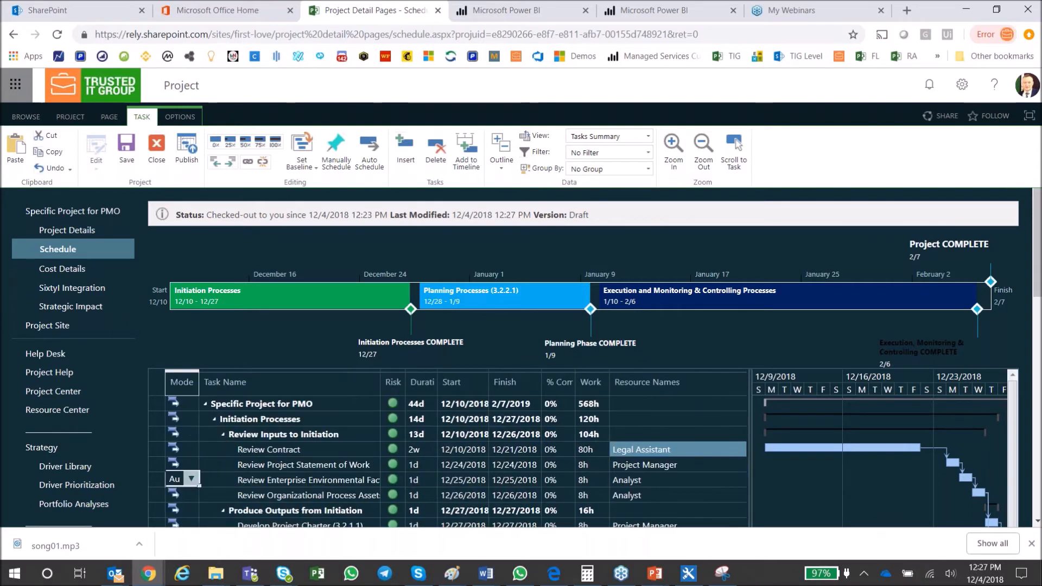
Widen the task table beside the Gantt chart to reveal the Notes column and select the resource cell of Review Contract
{"action": "left_click_drag", "start_coordinate": [750, 397], "coordinate": [838, 428]}
{"action": "left_click", "coordinate": [777, 449]}
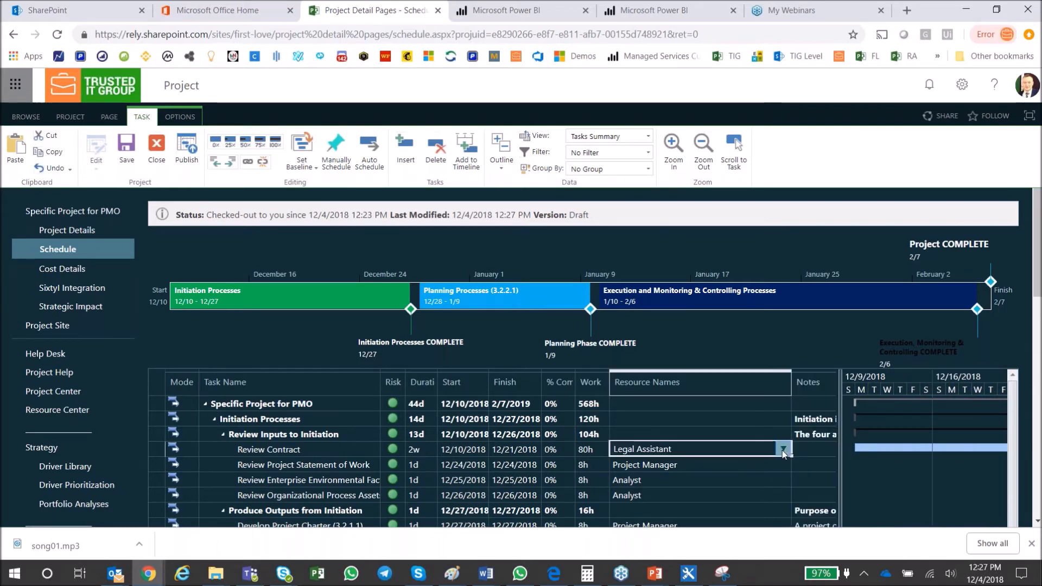
{"action": "left_click", "coordinate": [783, 449]}
{"action": "left_click", "coordinate": [784, 450]}
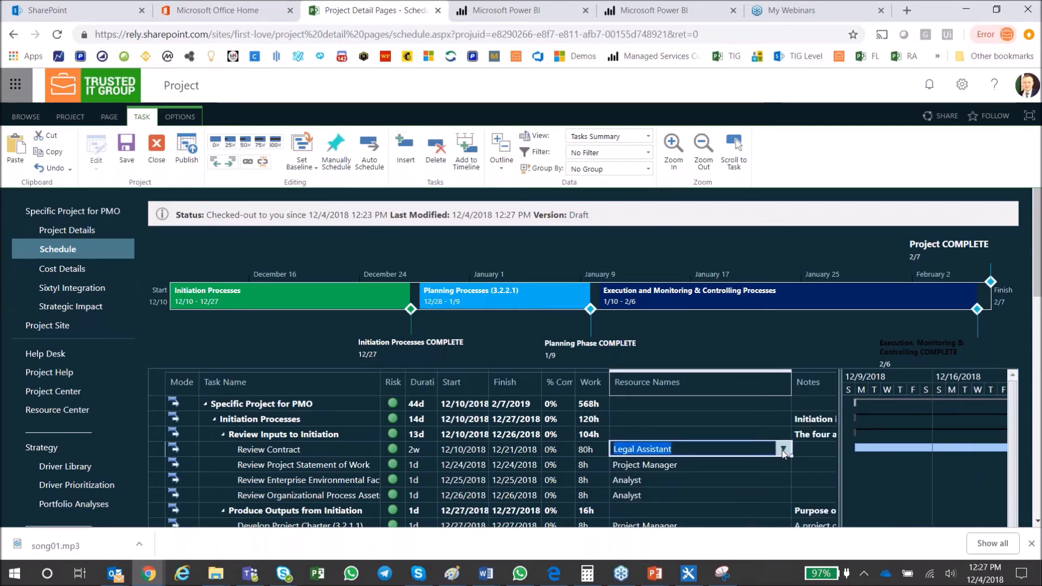
{"action": "left_click", "coordinate": [689, 465]}
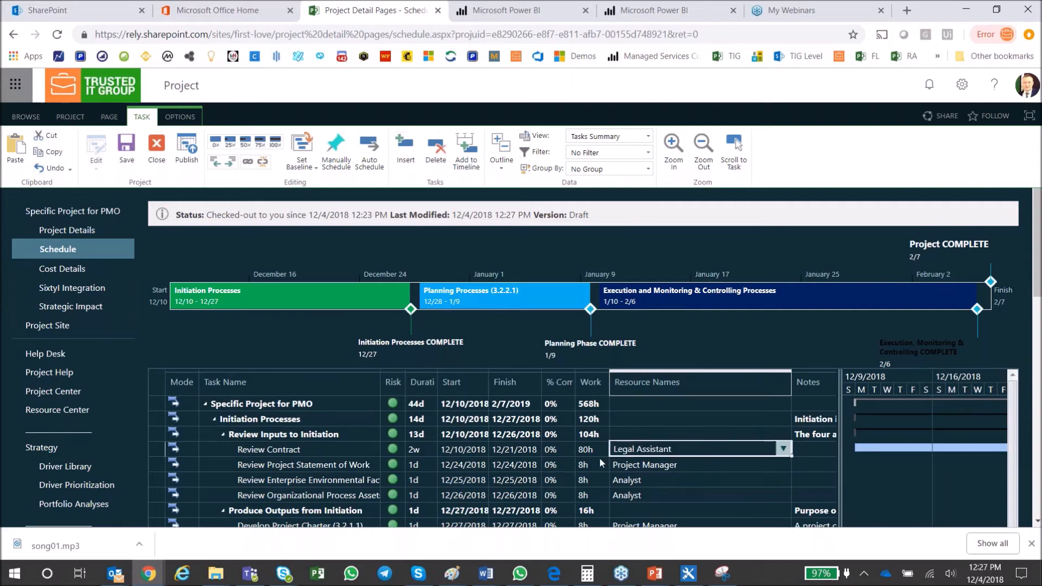
Compare the roles assigned to Review Contract, Review Project Statement of Work and the enterprise environmental factors review
{"action": "left_click", "coordinate": [346, 452]}
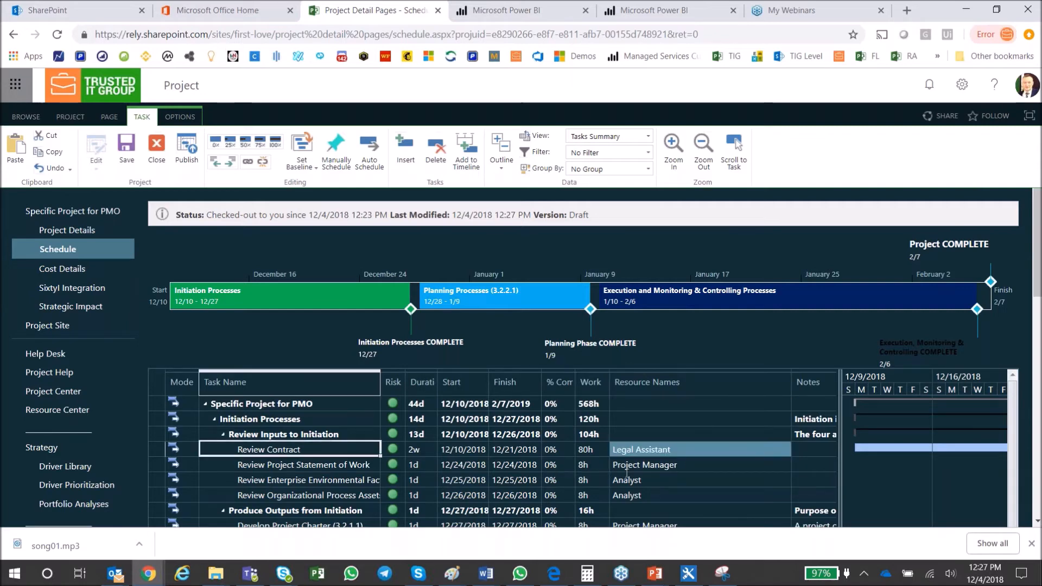
{"action": "left_click", "coordinate": [645, 470]}
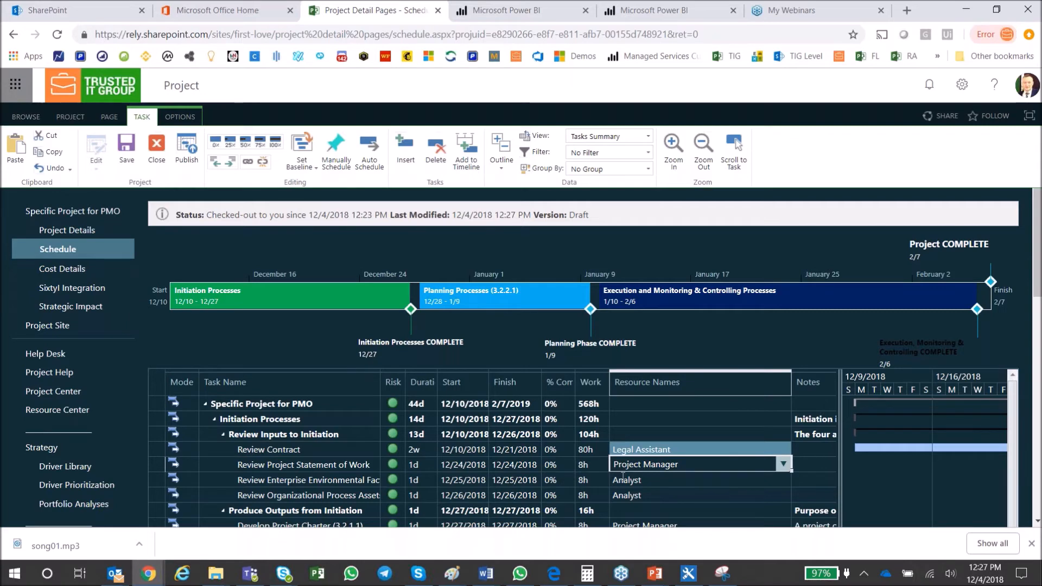
{"action": "left_click", "coordinate": [661, 482]}
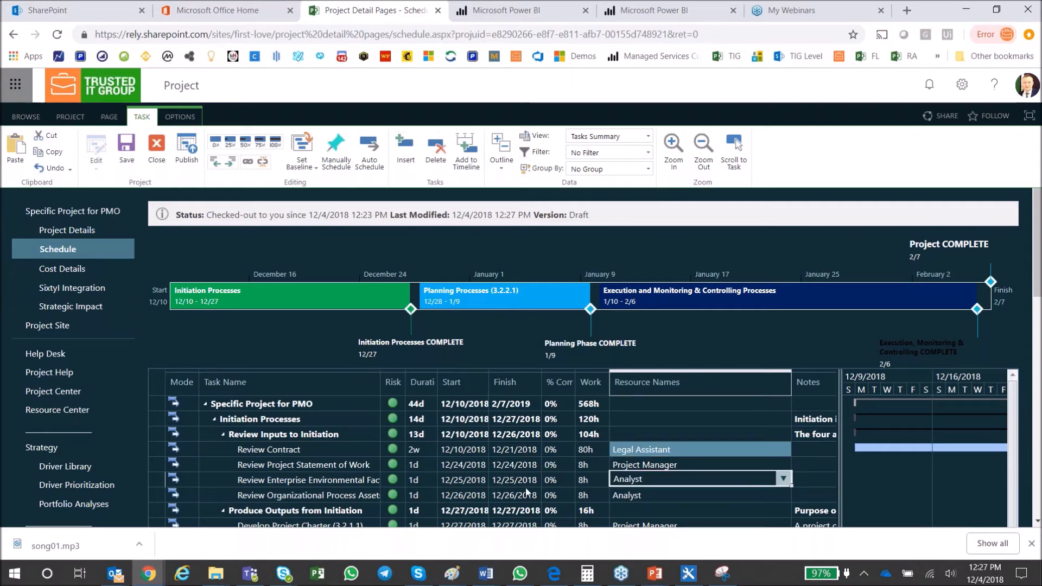
{"action": "left_click", "coordinate": [338, 483]}
{"action": "left_click", "coordinate": [320, 450]}
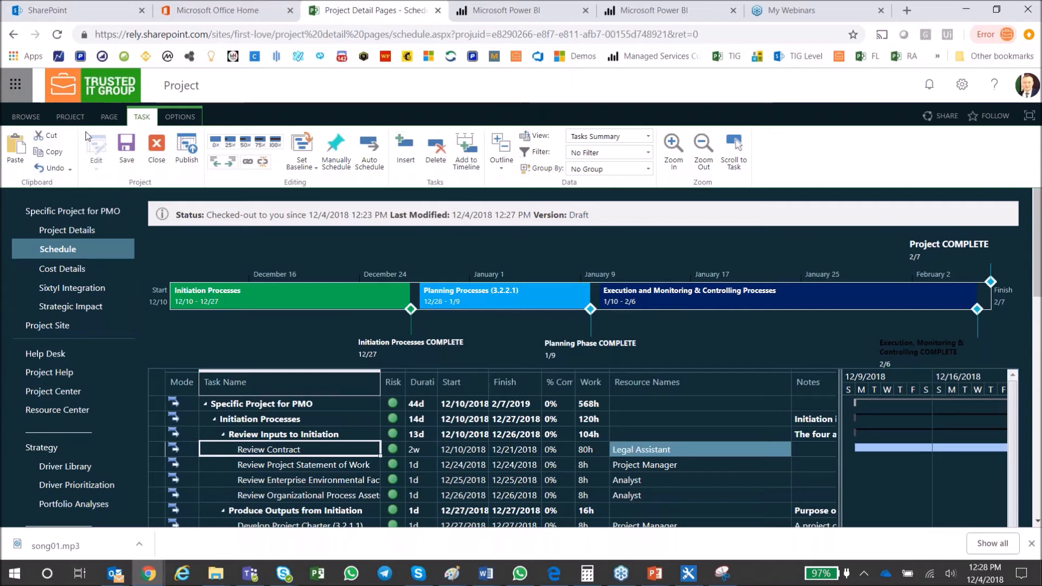
Leave the schedule for the project's Build Team page and select the names of the four resources on the project team
{"action": "left_click", "coordinate": [73, 117]}
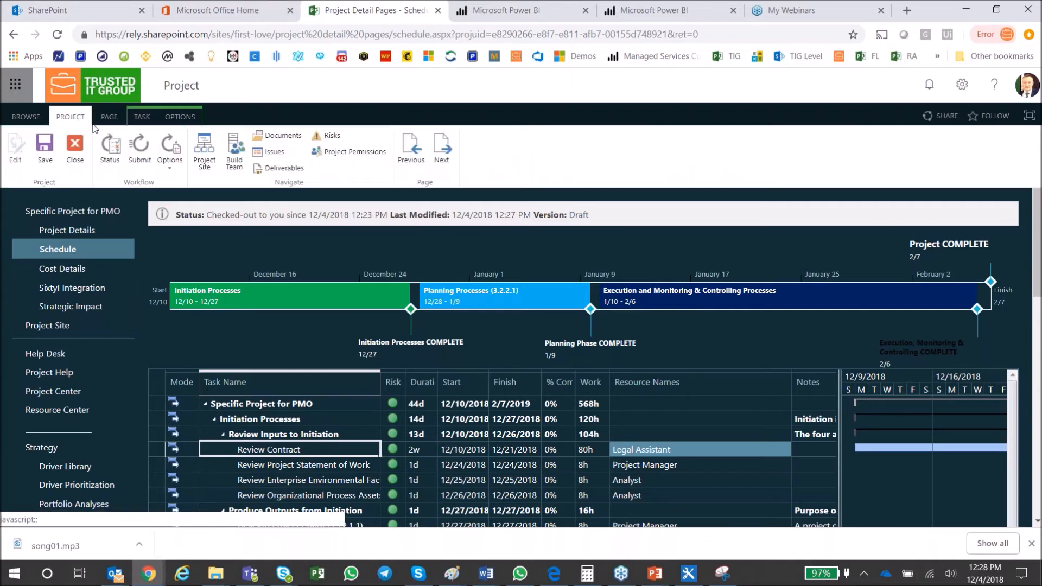
{"action": "left_click", "coordinate": [235, 163]}
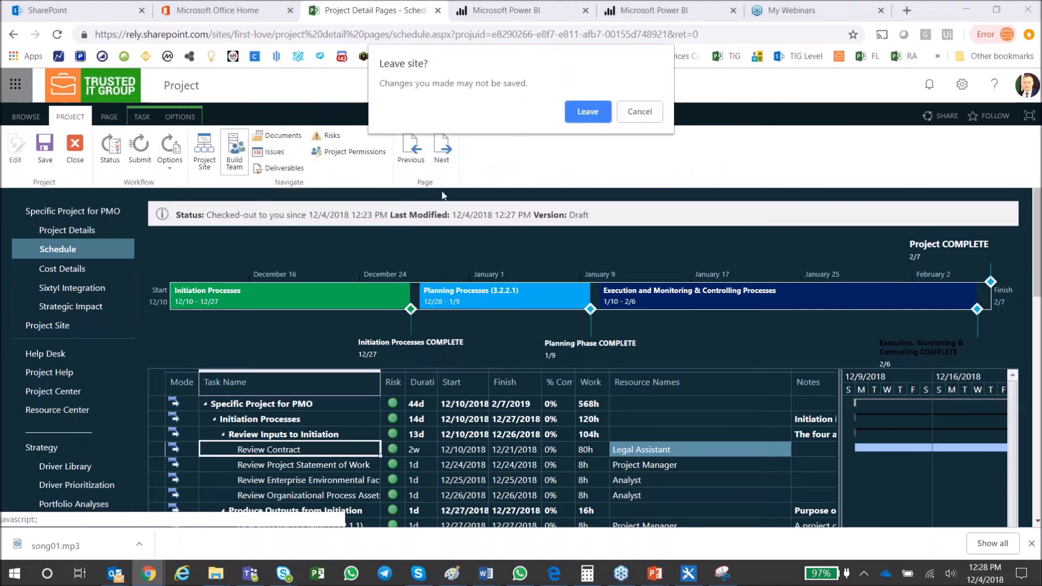
{"action": "left_click", "coordinate": [597, 113]}
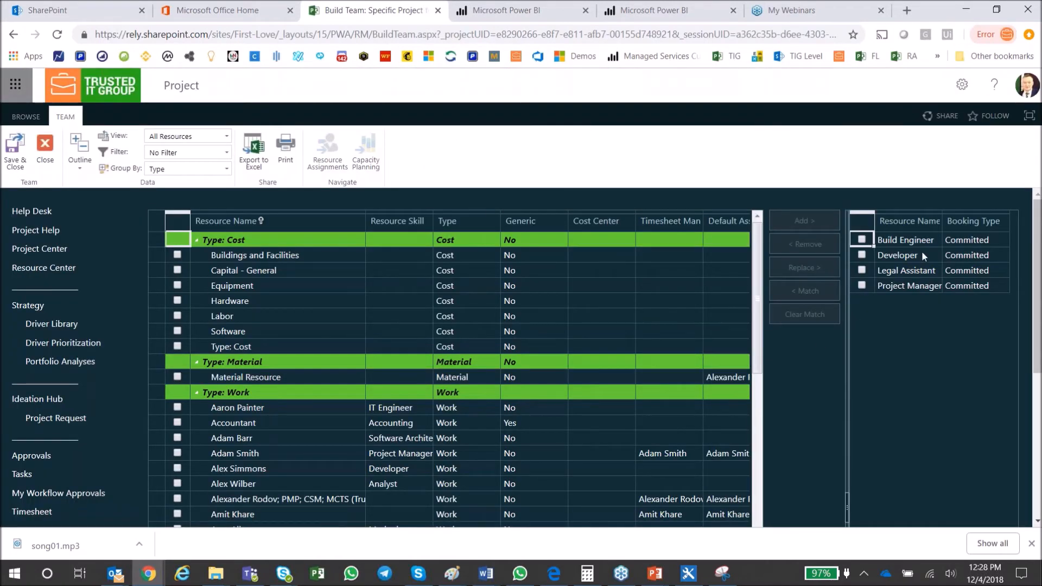
{"action": "left_click_drag", "start_coordinate": [921, 242], "coordinate": [919, 282]}
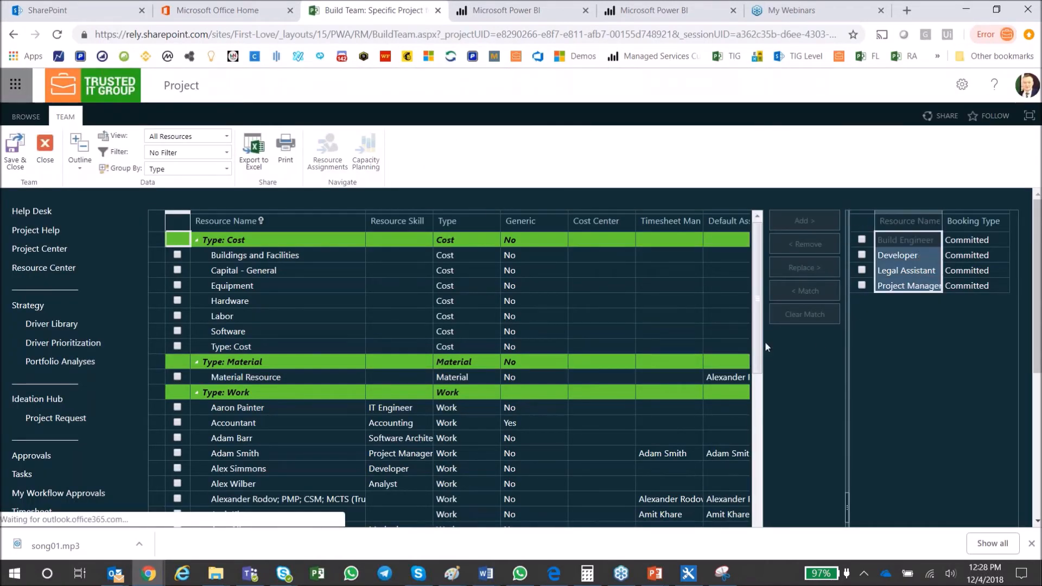
Filter the resource list to those whose skill matches the Legal Assistant on the project team
{"action": "left_click", "coordinate": [228, 438]}
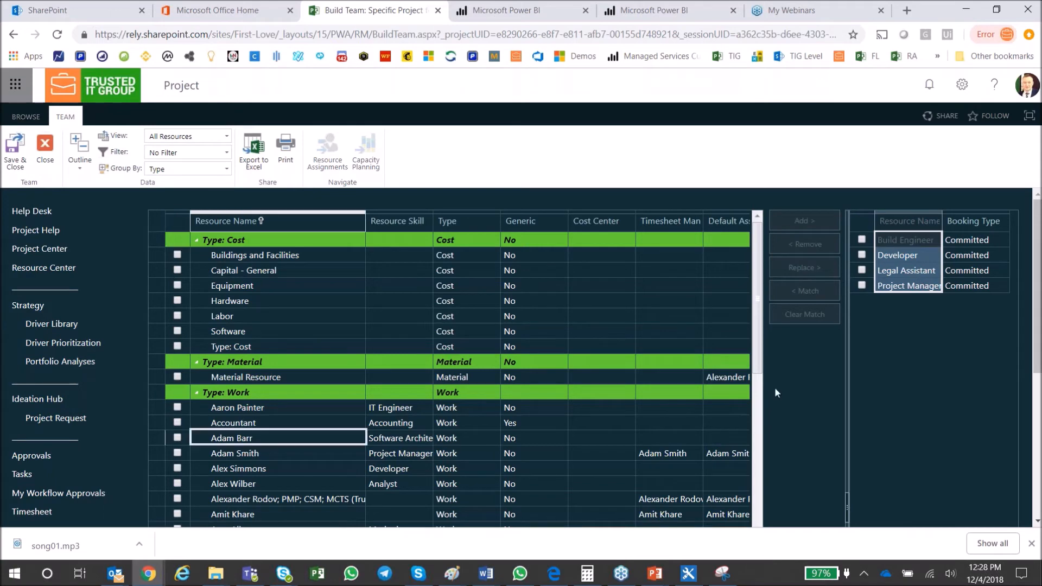
{"action": "left_click", "coordinate": [902, 271]}
{"action": "left_click", "coordinate": [896, 239]}
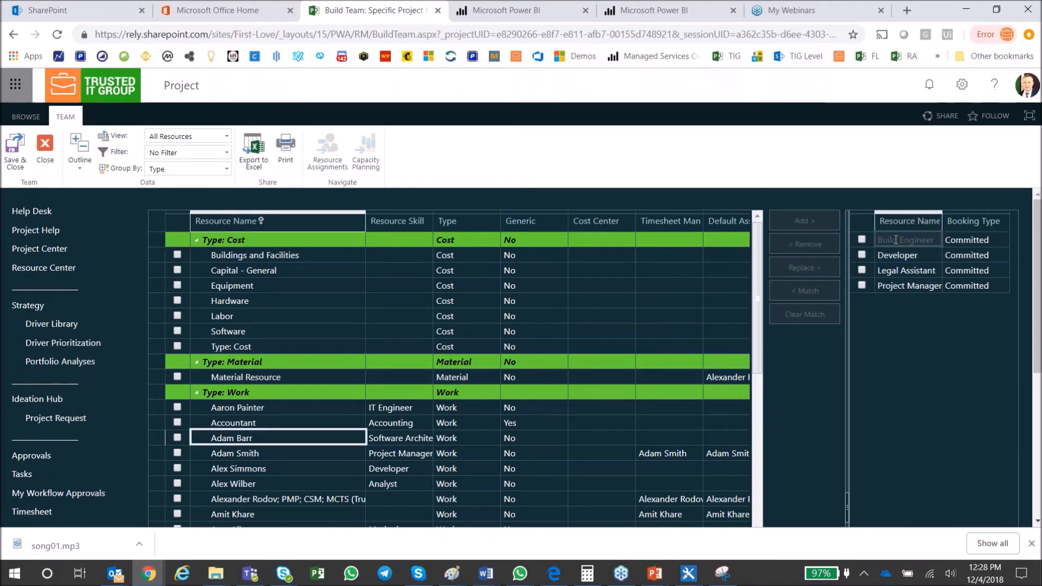
{"action": "left_click", "coordinate": [897, 269]}
{"action": "left_click", "coordinate": [862, 270]}
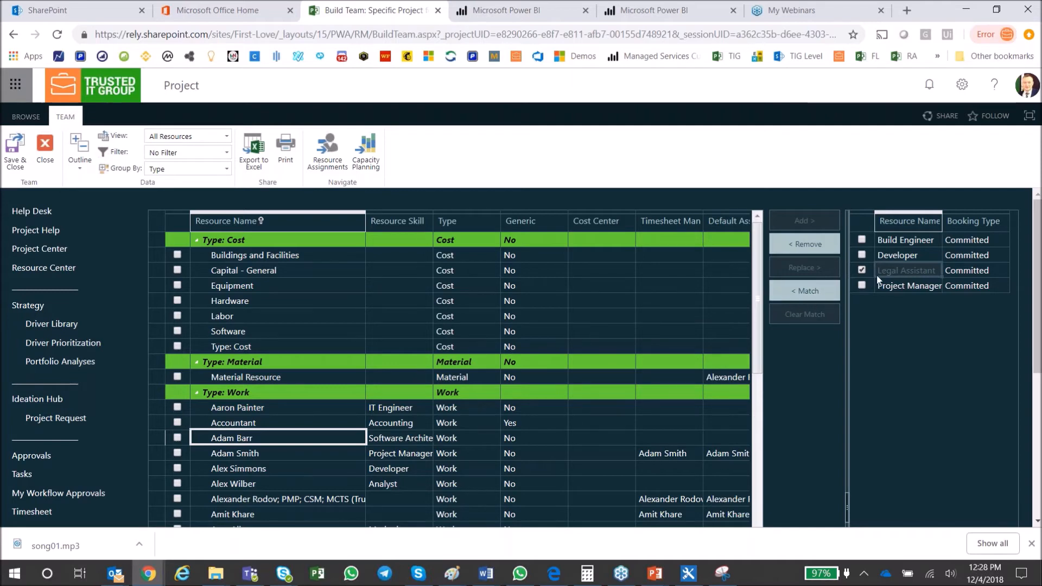
{"action": "left_click", "coordinate": [805, 291]}
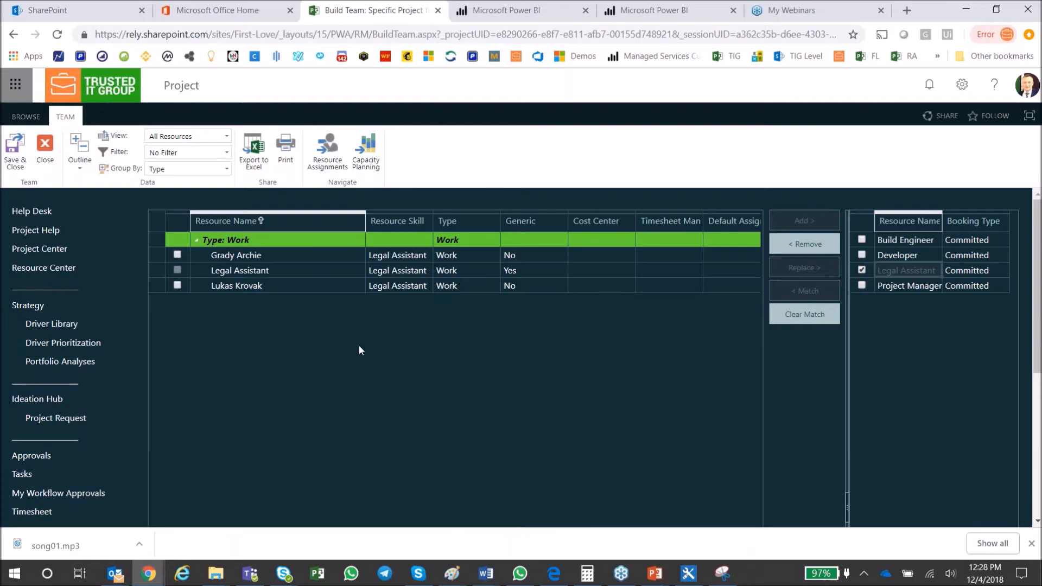
Replace the generic Legal Assistant on the team with the last person in the matching resource list
{"action": "left_click_drag", "start_coordinate": [272, 260], "coordinate": [274, 286]}
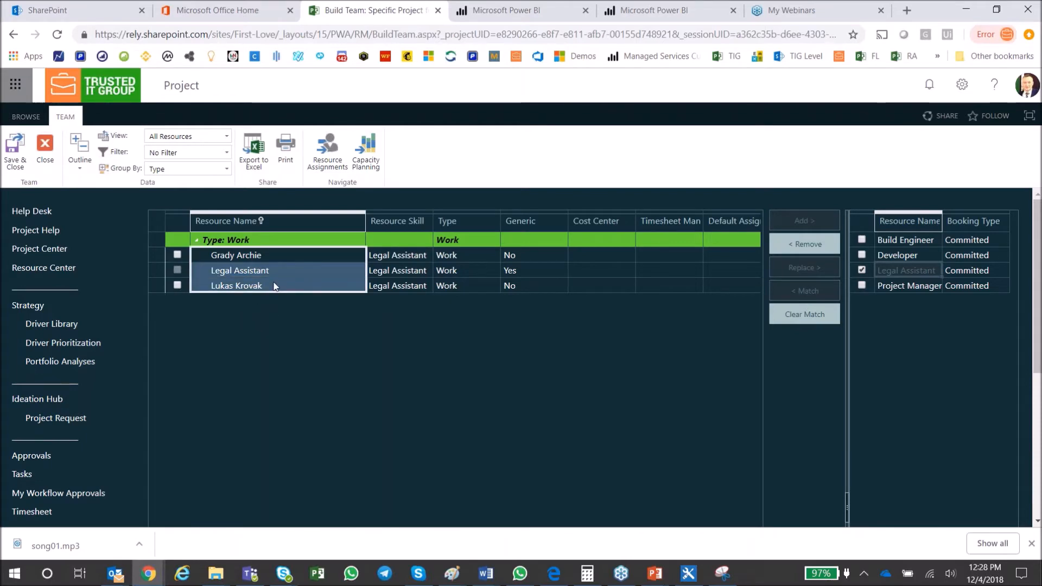
{"action": "left_click", "coordinate": [231, 273]}
{"action": "left_click", "coordinate": [177, 255]}
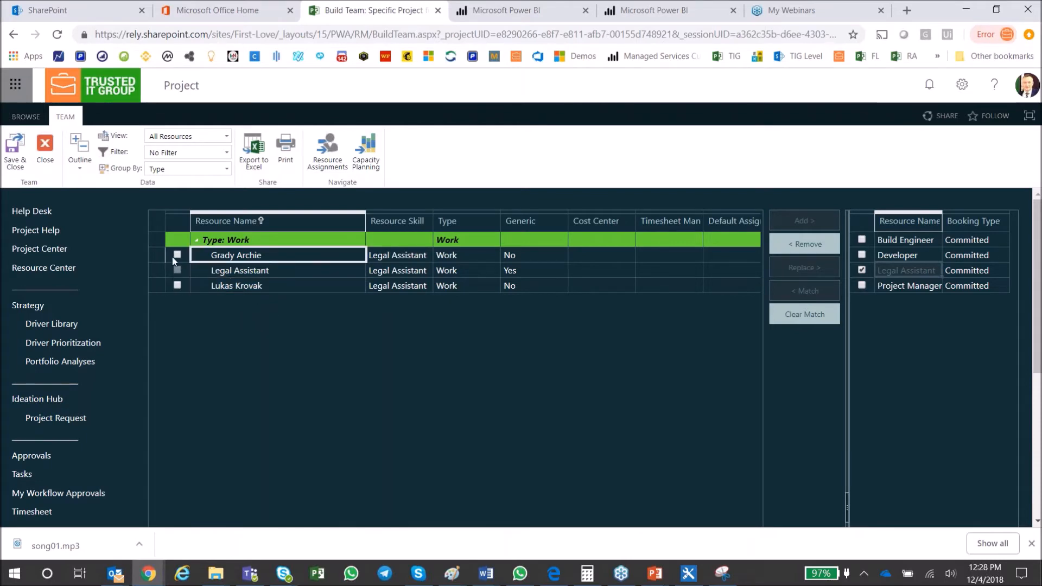
{"action": "left_click", "coordinate": [177, 255]}
{"action": "left_click", "coordinate": [176, 285]}
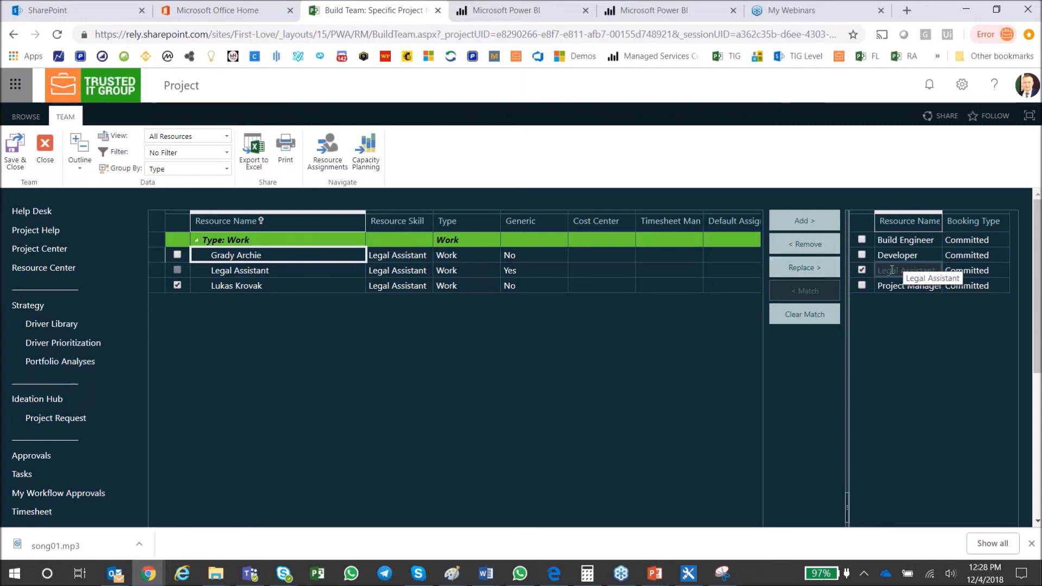
{"action": "left_click", "coordinate": [813, 279]}
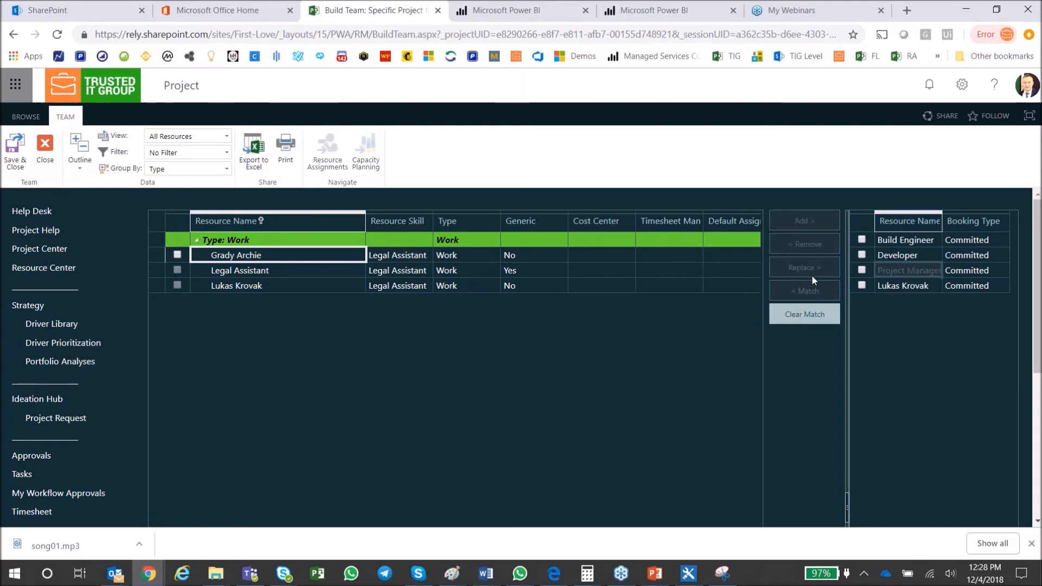
Match resources to the team's generic Developer and replace it with the person listed directly below the generic Developer entry
{"action": "left_click", "coordinate": [861, 255]}
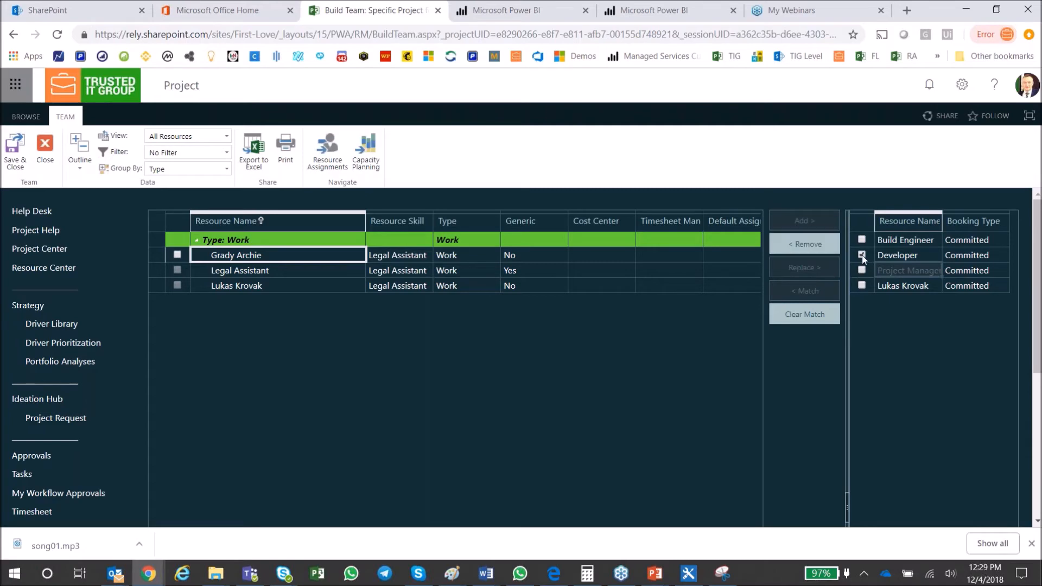
{"action": "left_click", "coordinate": [806, 318]}
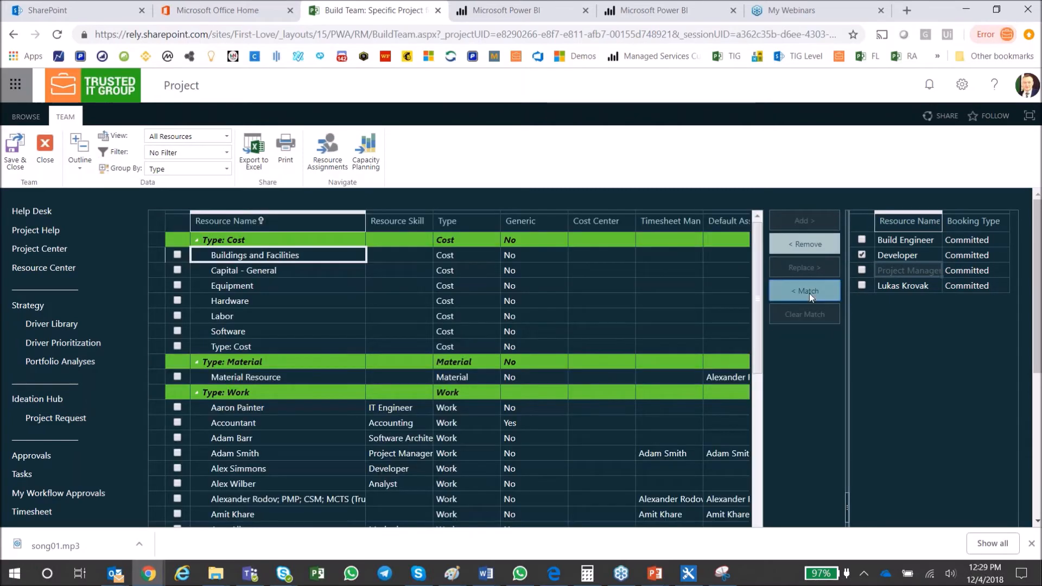
{"action": "left_click", "coordinate": [809, 292]}
{"action": "left_click", "coordinate": [177, 285]}
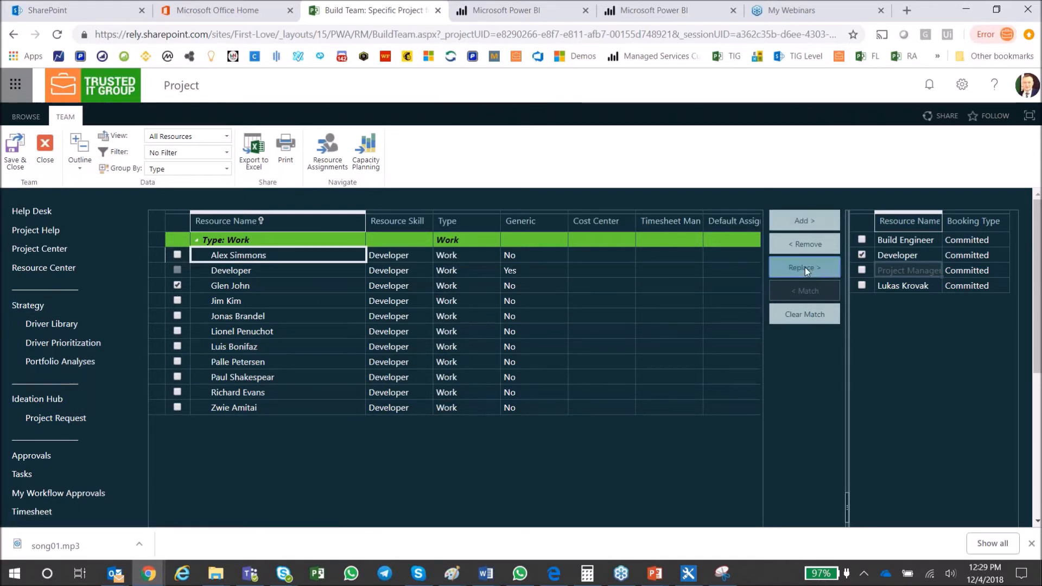
{"action": "left_click", "coordinate": [805, 267]}
Match resources to the team's generic Project Manager and replace it with the third person in the matching list
{"action": "left_click", "coordinate": [862, 255]}
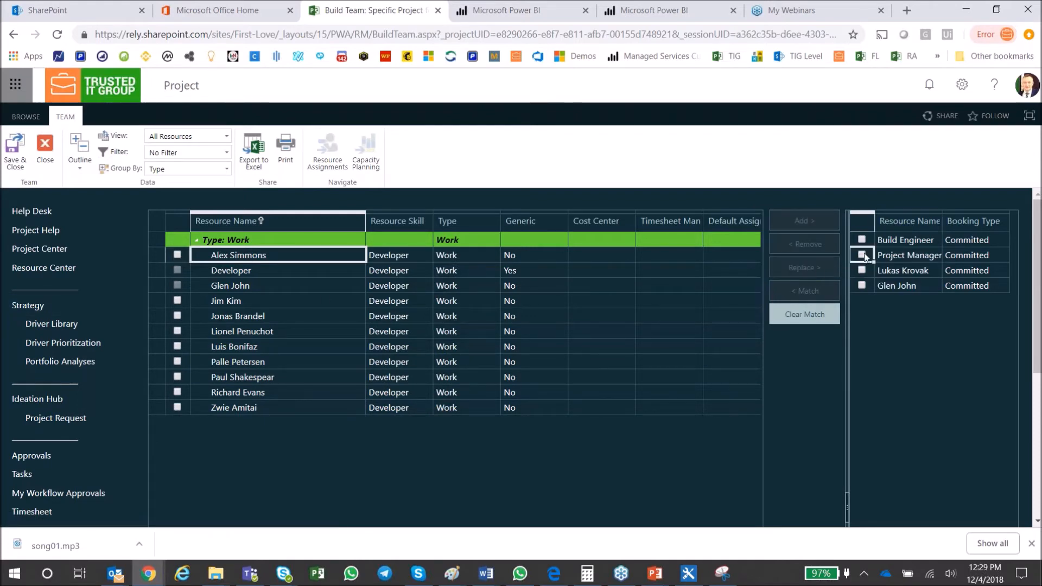
{"action": "left_click", "coordinate": [793, 310]}
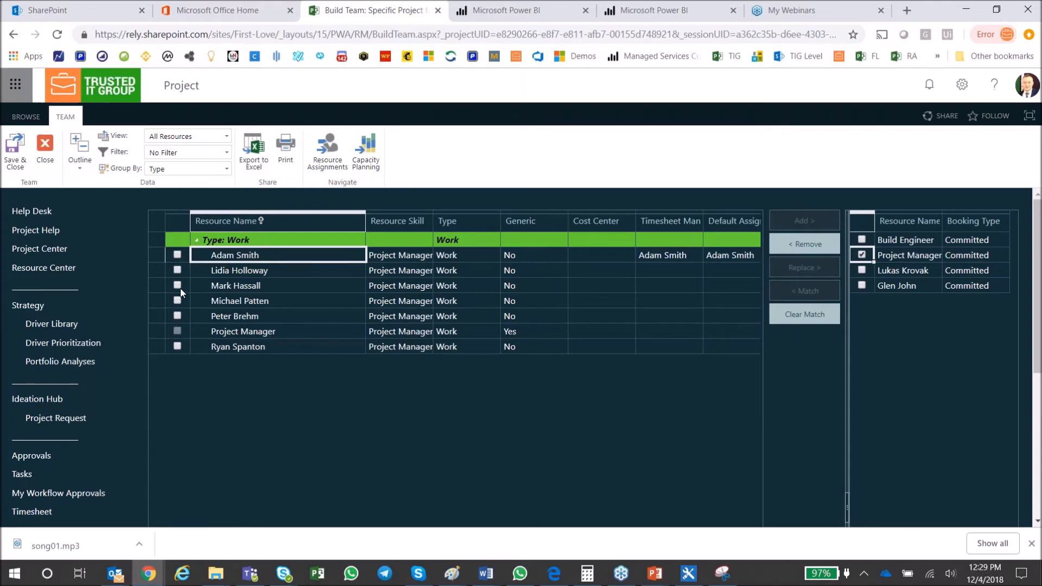
{"action": "left_click", "coordinate": [177, 285]}
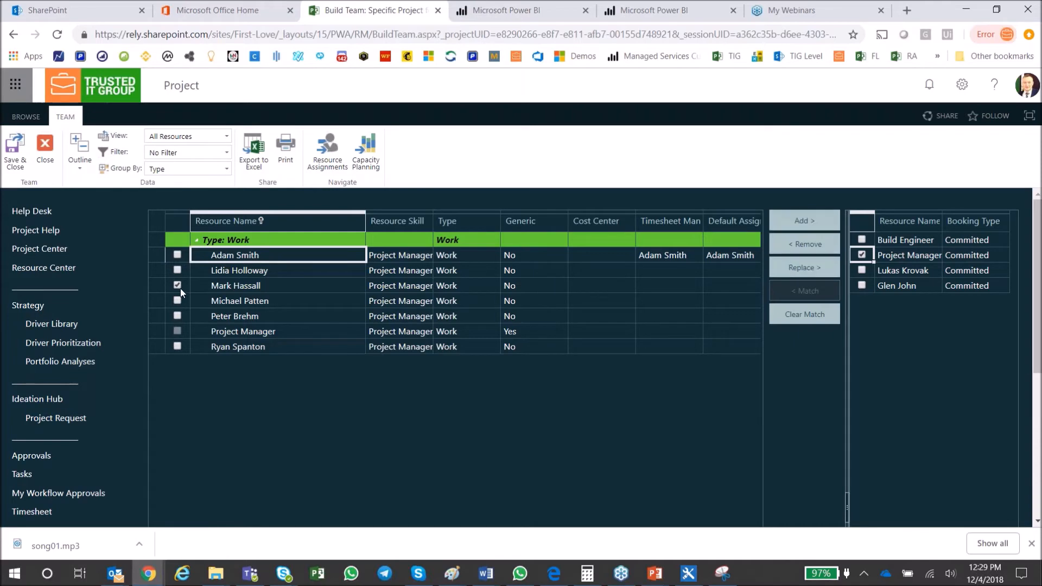
{"action": "left_click", "coordinate": [805, 268]}
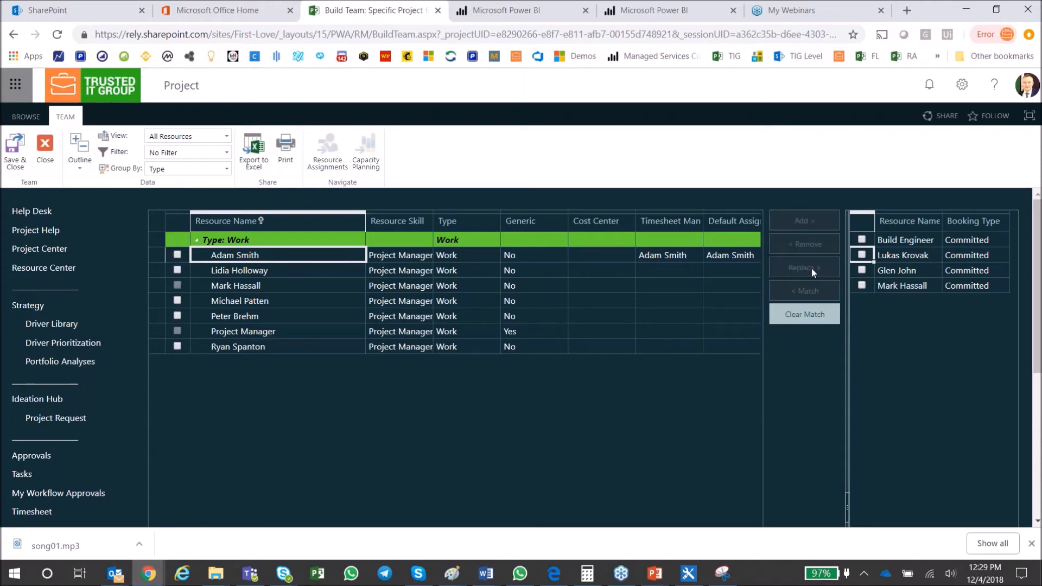
Match resources to the team's generic Build Engineer and replace it with the last person in the matching list
{"action": "left_click", "coordinate": [862, 241]}
{"action": "left_click", "coordinate": [807, 314]}
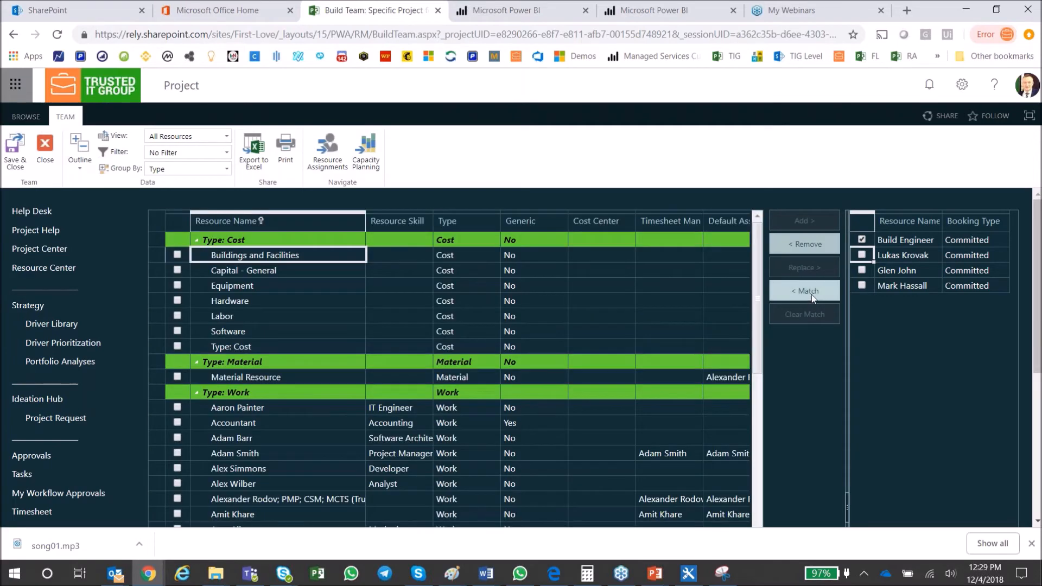
{"action": "left_click", "coordinate": [812, 295]}
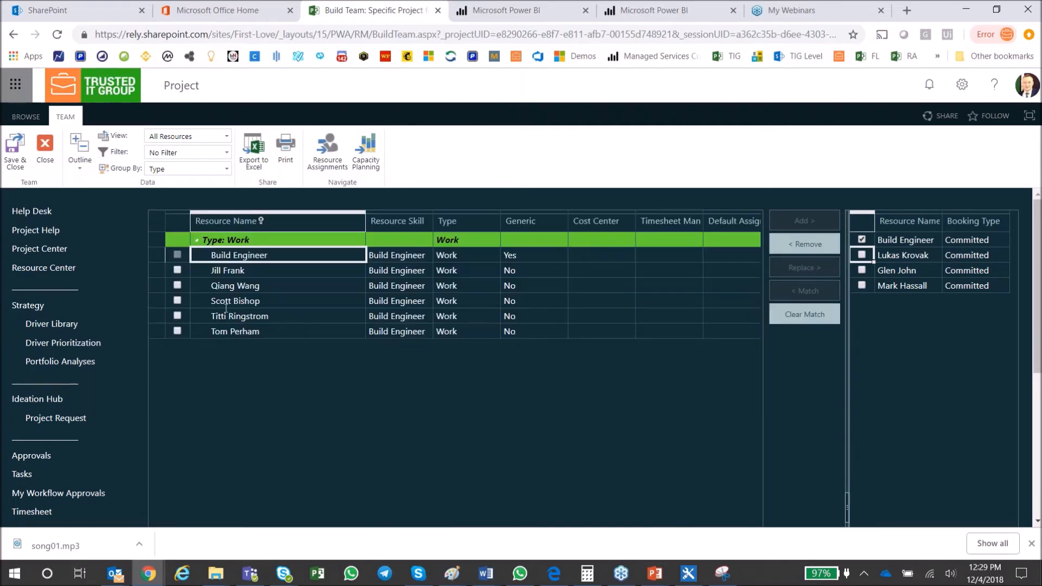
{"action": "left_click", "coordinate": [178, 330]}
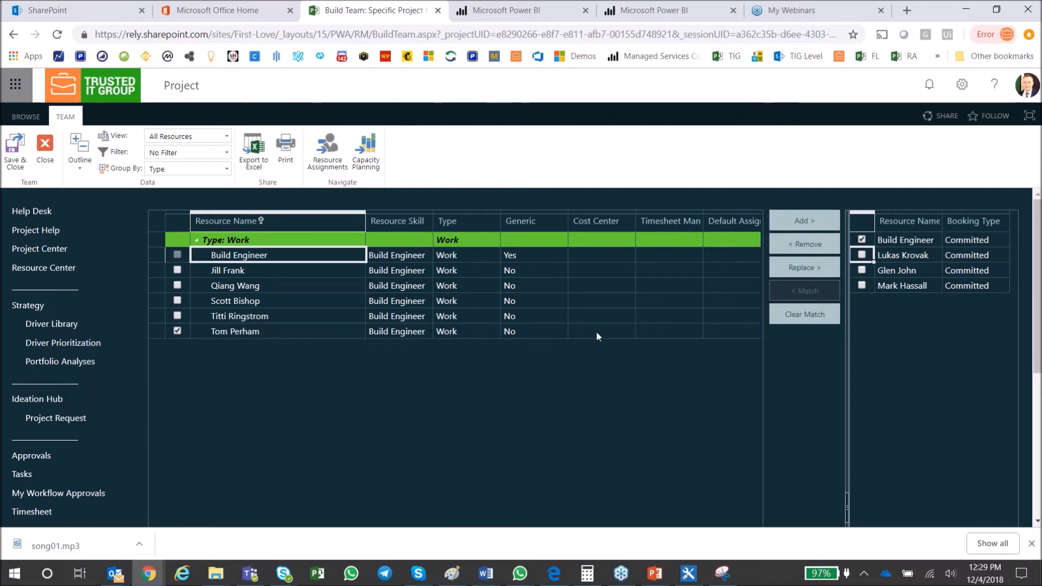
{"action": "left_click", "coordinate": [807, 267]}
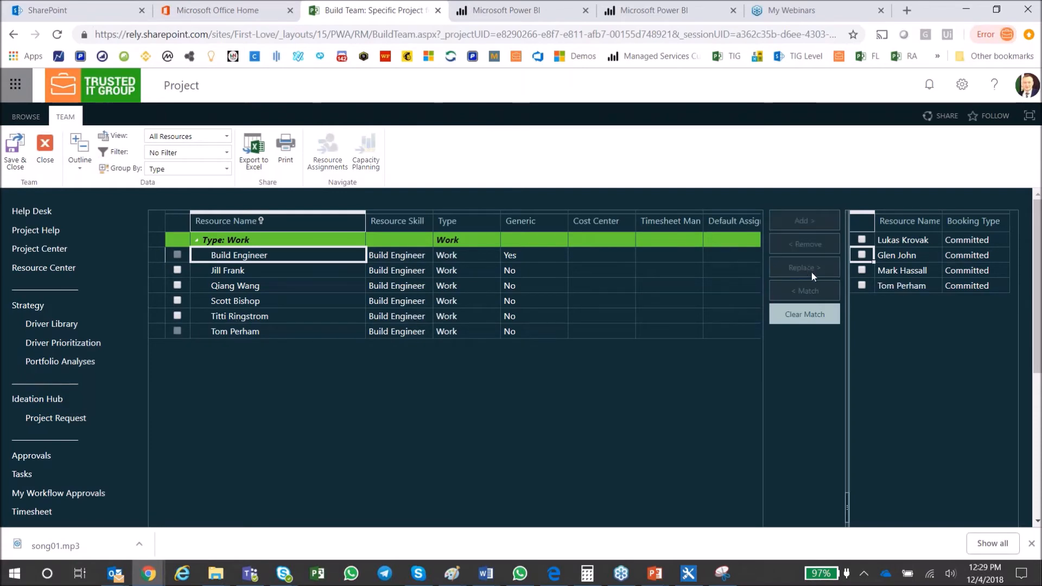
Check the names of the four team members, then save the project team and return to the schedule
{"action": "left_click_drag", "start_coordinate": [924, 241], "coordinate": [915, 286]}
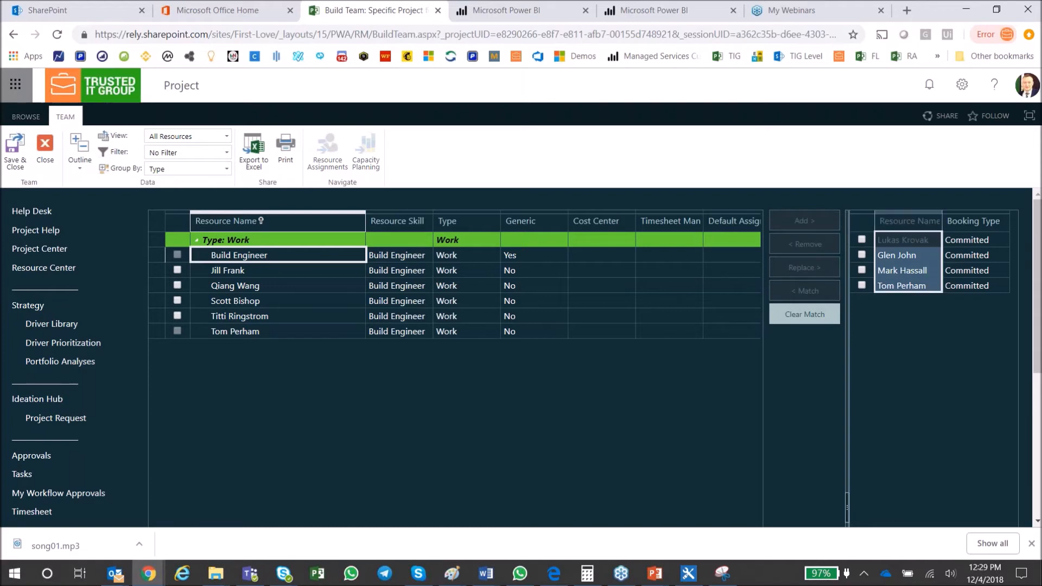
{"action": "left_click", "coordinate": [907, 257]}
{"action": "left_click", "coordinate": [911, 242]}
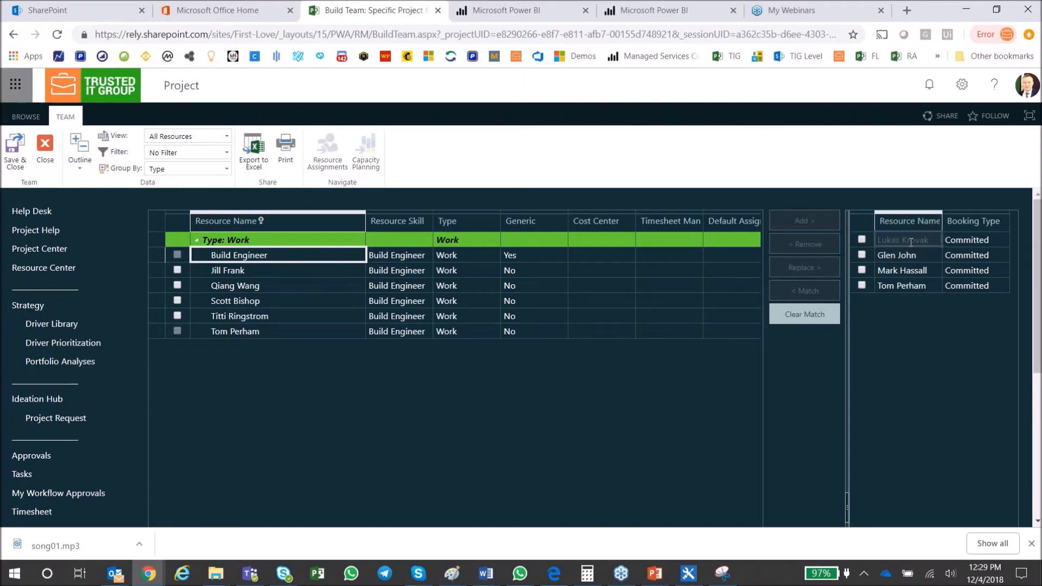
{"action": "left_click", "coordinate": [927, 284]}
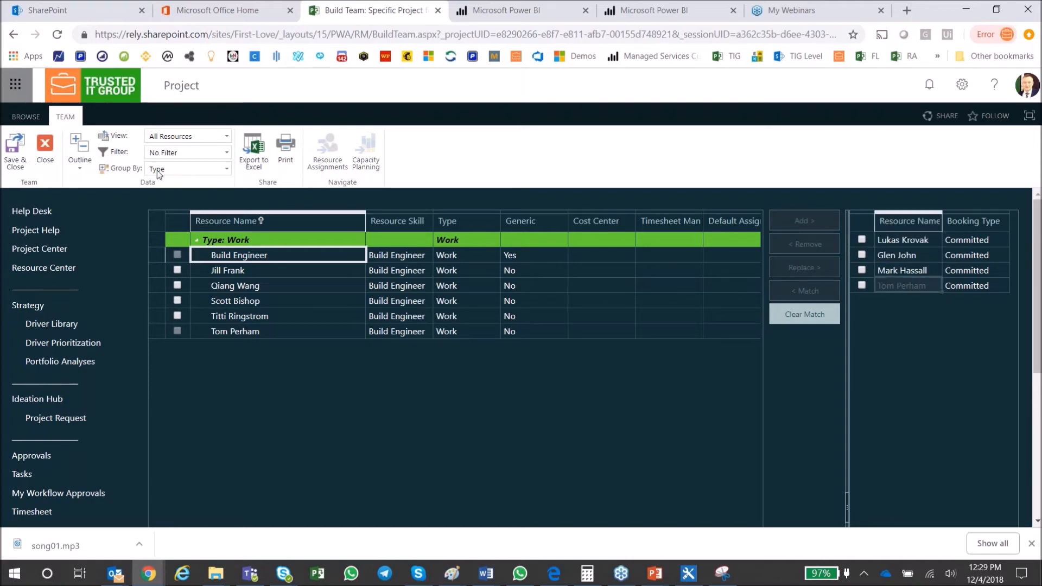
{"action": "left_click", "coordinate": [24, 156]}
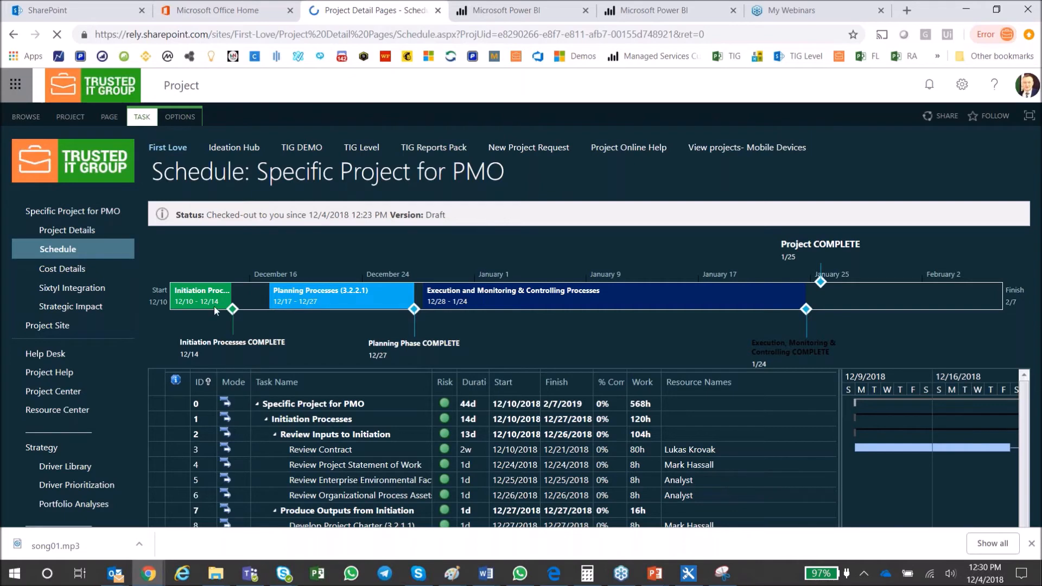
Reopen the project's Build Team page to check the saved members, then save and close it again
{"action": "left_click", "coordinate": [70, 117]}
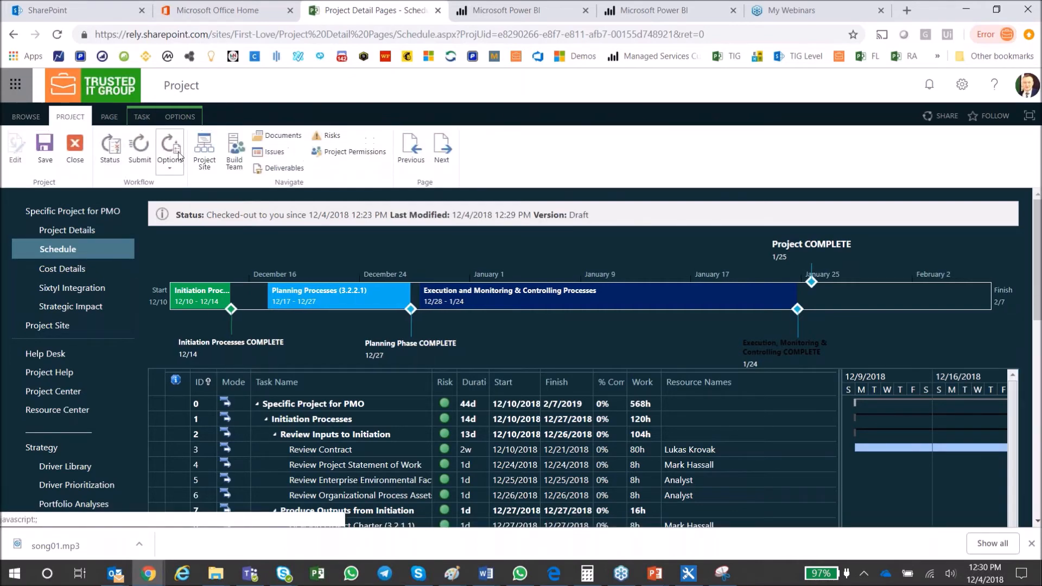
{"action": "left_click", "coordinate": [231, 155]}
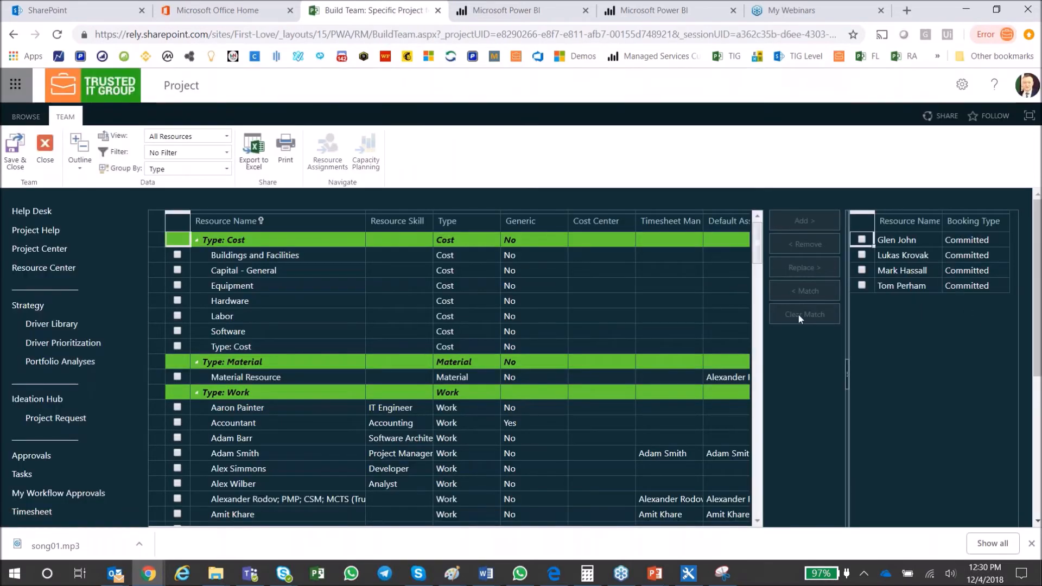
{"action": "left_click", "coordinate": [15, 154]}
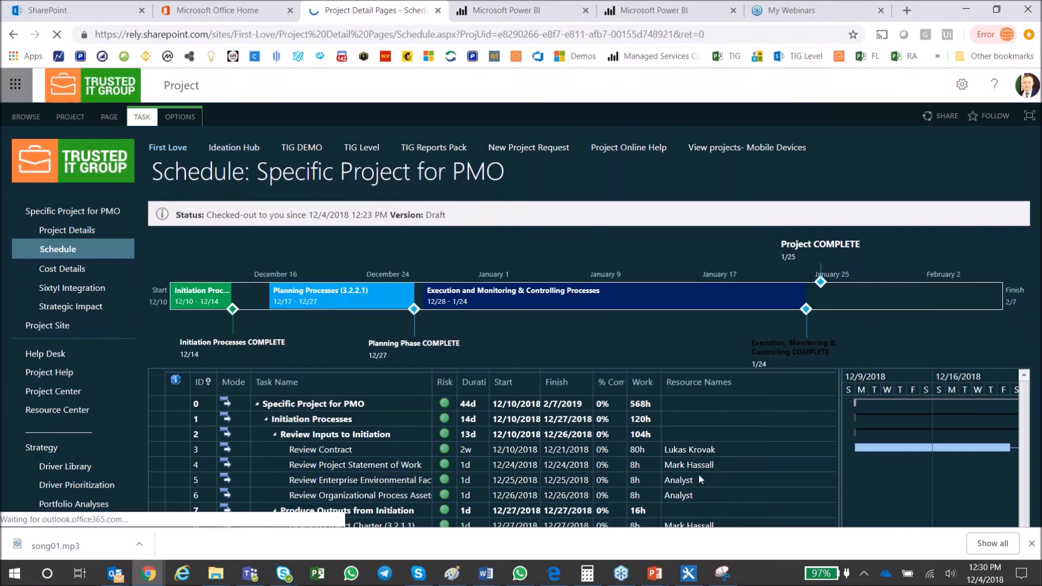
View the assignable resources for the enterprise environmental factors review and close the list with Analyst still assigned
{"action": "left_click", "coordinate": [698, 474]}
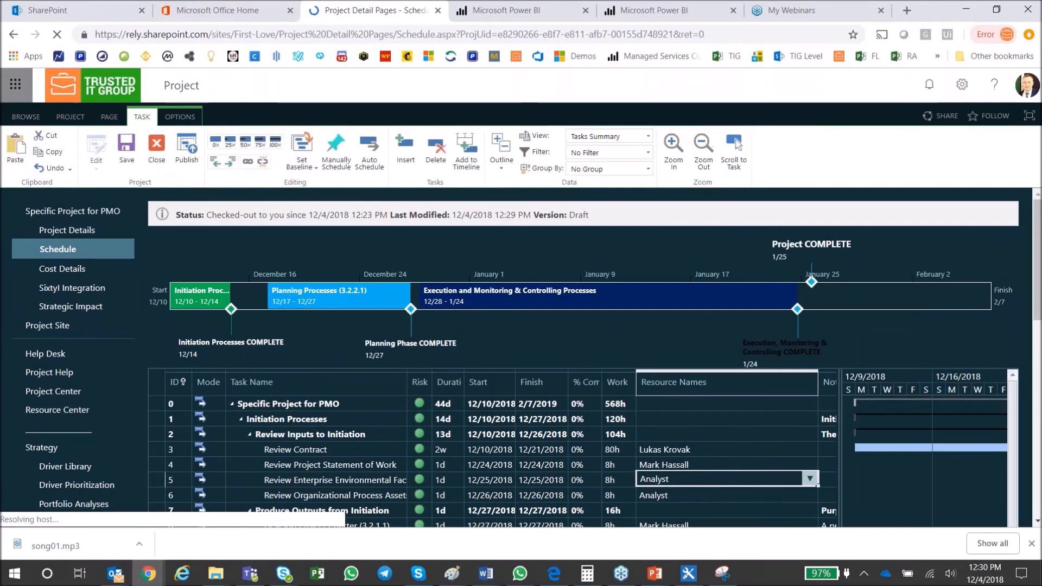
{"action": "left_click", "coordinate": [809, 480]}
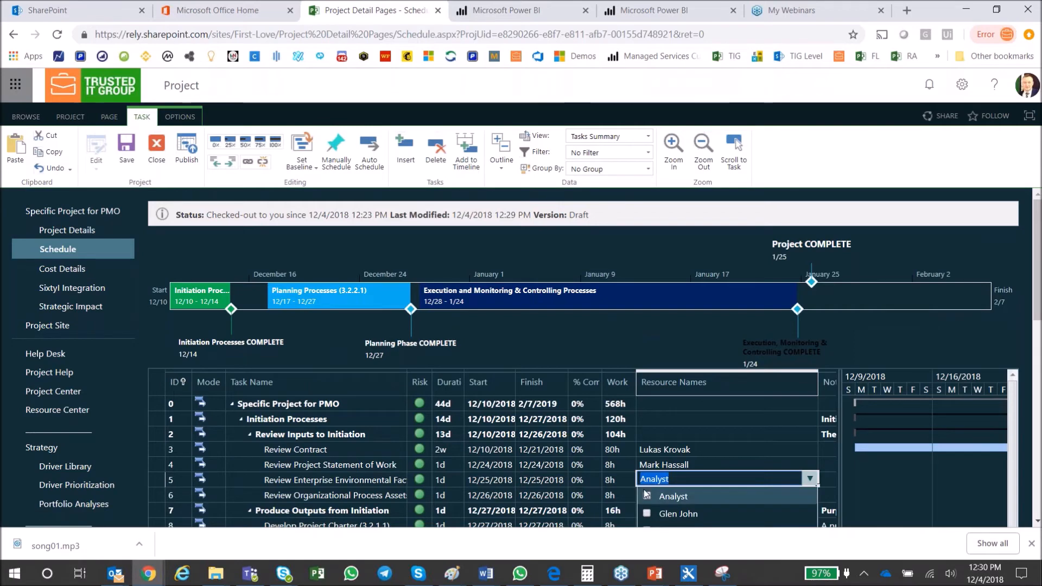
{"action": "left_click", "coordinate": [806, 483]}
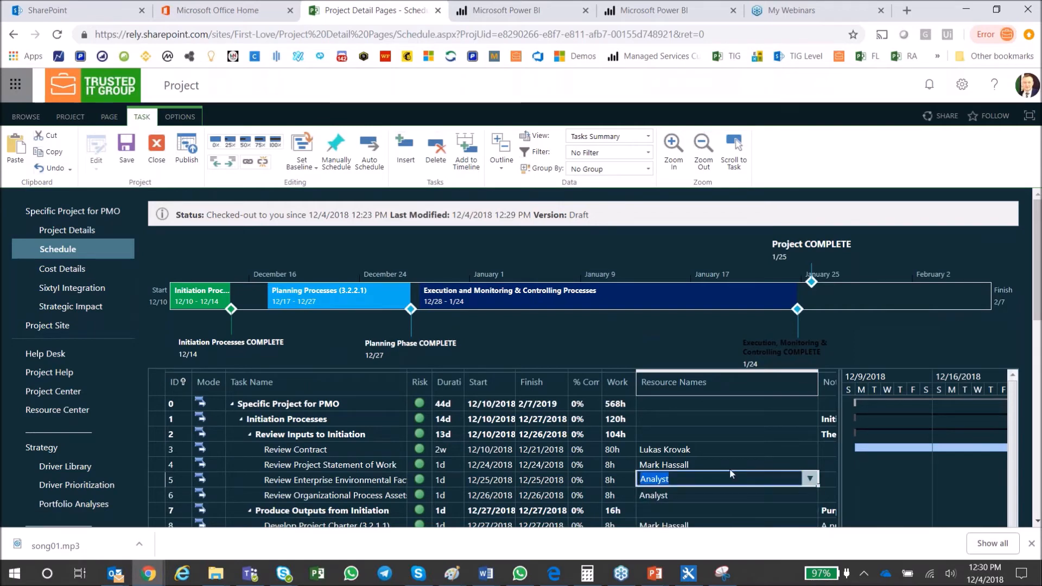
{"action": "key", "text": "Up"}
{"action": "left_click", "coordinate": [486, 463]}
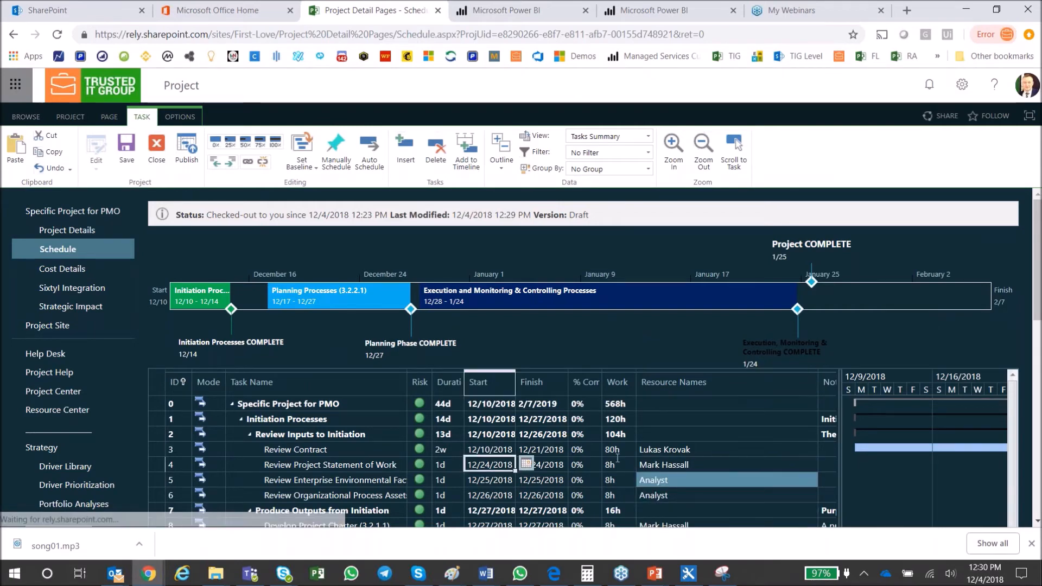
Review the resources assigned to the planning, risk, procurement and execution tasks further down the schedule
{"action": "scroll", "coordinate": [642, 474], "scroll_direction": "down", "scroll_amount": 2}
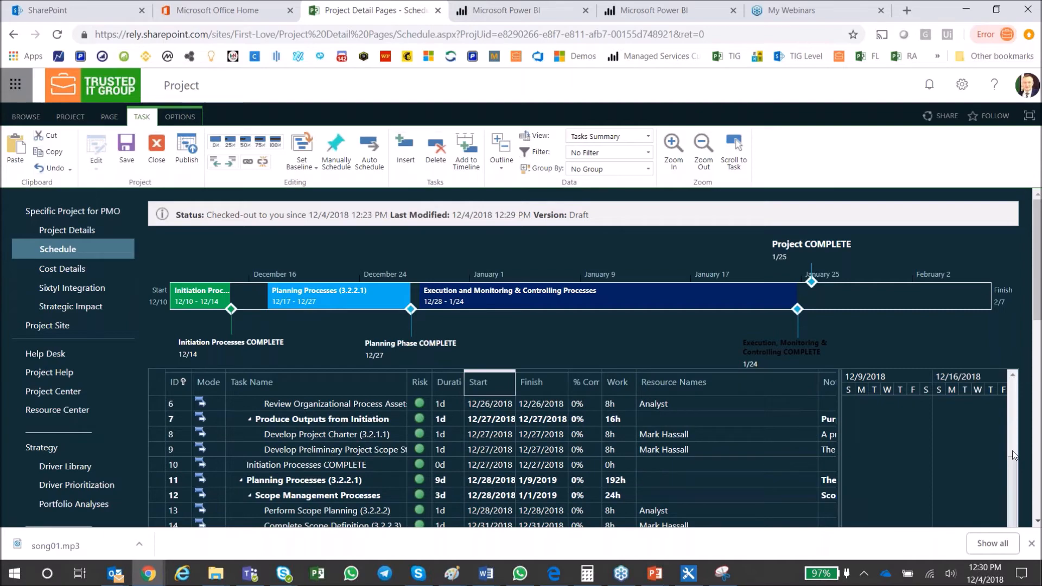
{"action": "left_click_drag", "start_coordinate": [1036, 307], "coordinate": [1036, 425]}
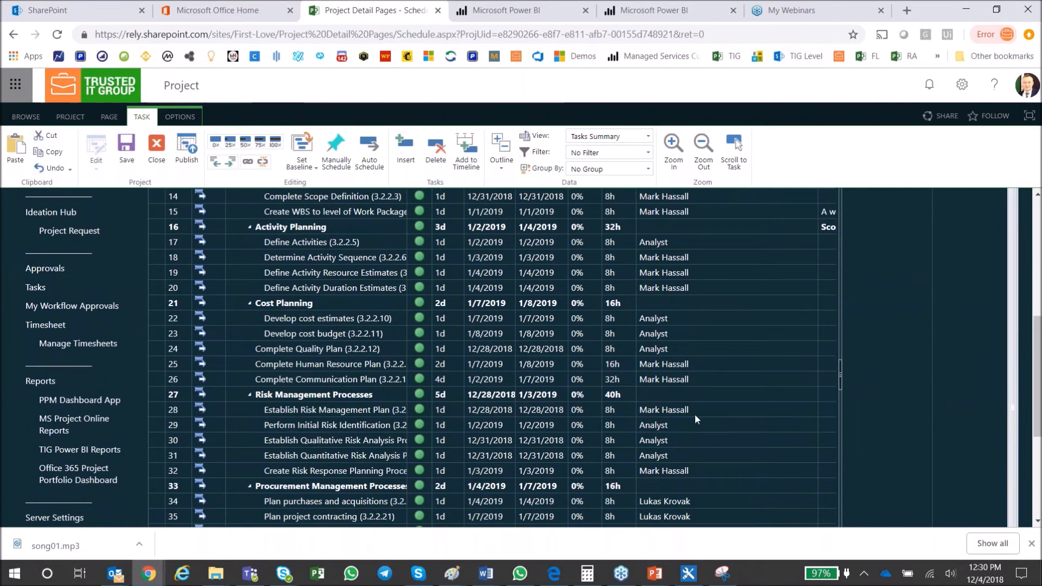
{"action": "left_click", "coordinate": [695, 415]}
{"action": "left_click", "coordinate": [711, 499]}
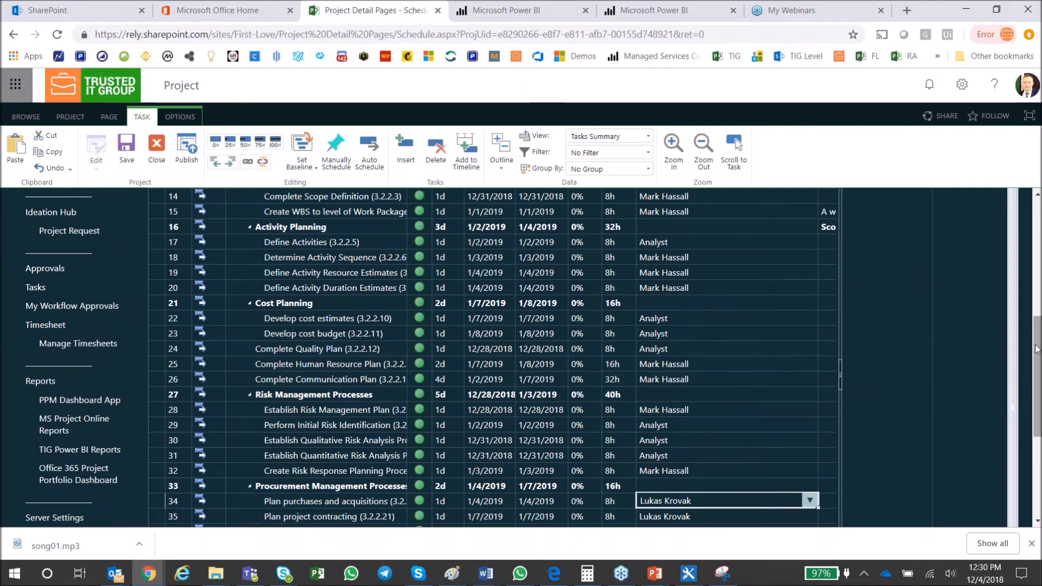
{"action": "scroll", "coordinate": [1009, 399], "scroll_direction": "down", "scroll_amount": 2}
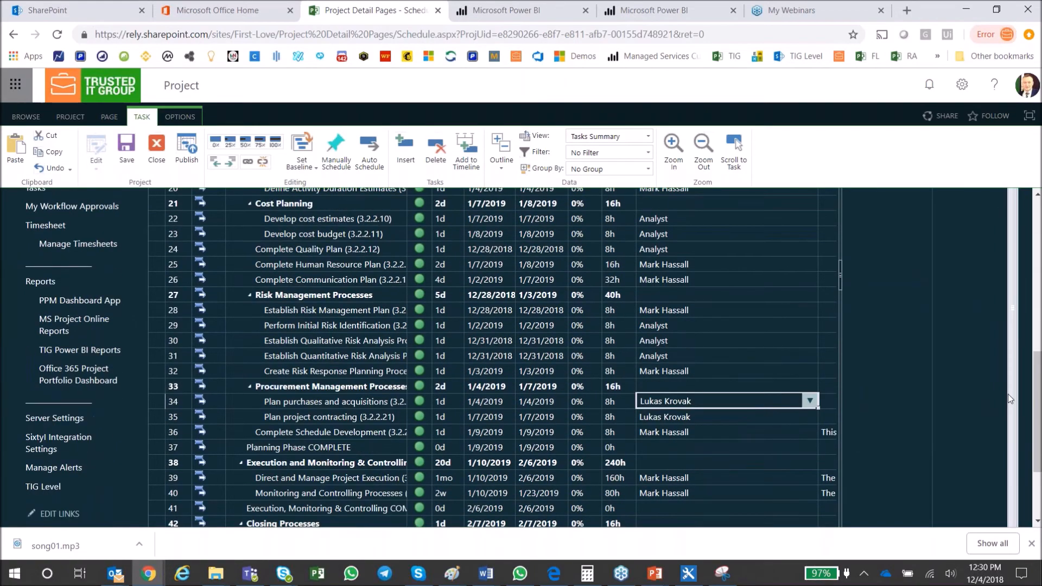
{"action": "left_click_drag", "start_coordinate": [1025, 367], "coordinate": [1025, 216]}
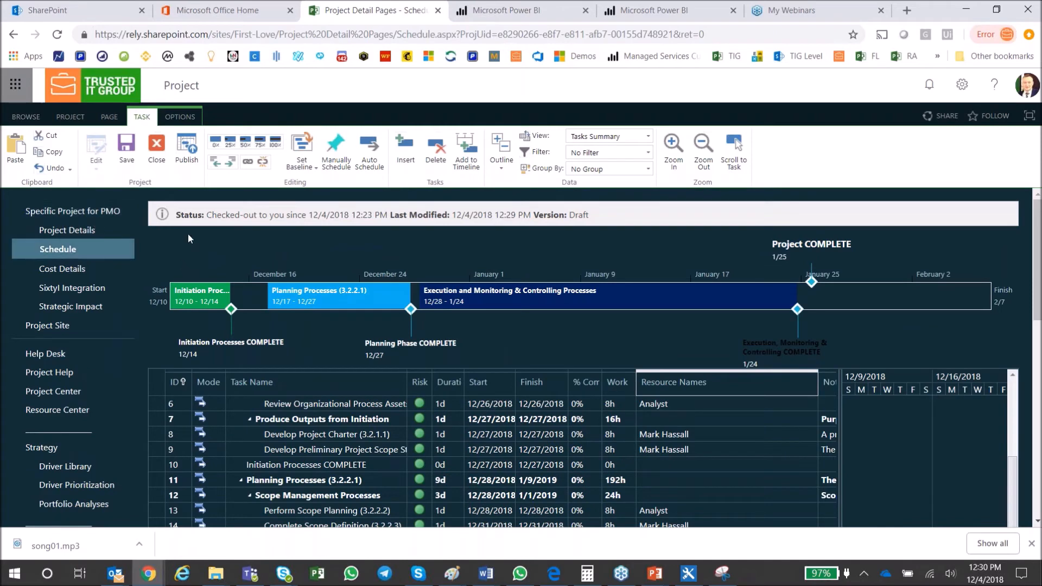
Publish the project schedule and open the Cost Details page to review its cost and earned value fields
{"action": "left_click", "coordinate": [184, 162]}
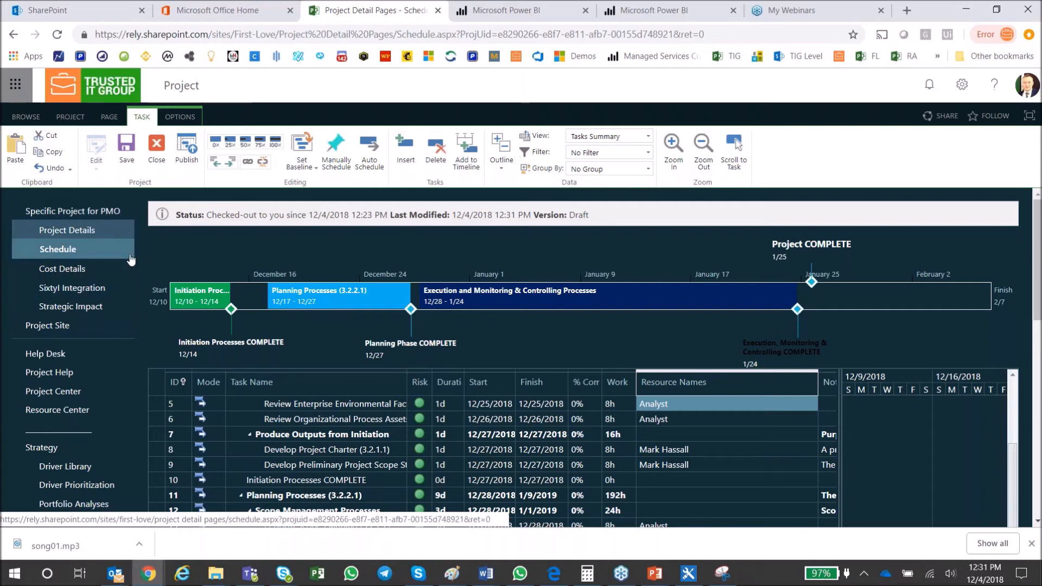
{"action": "left_click", "coordinate": [61, 271]}
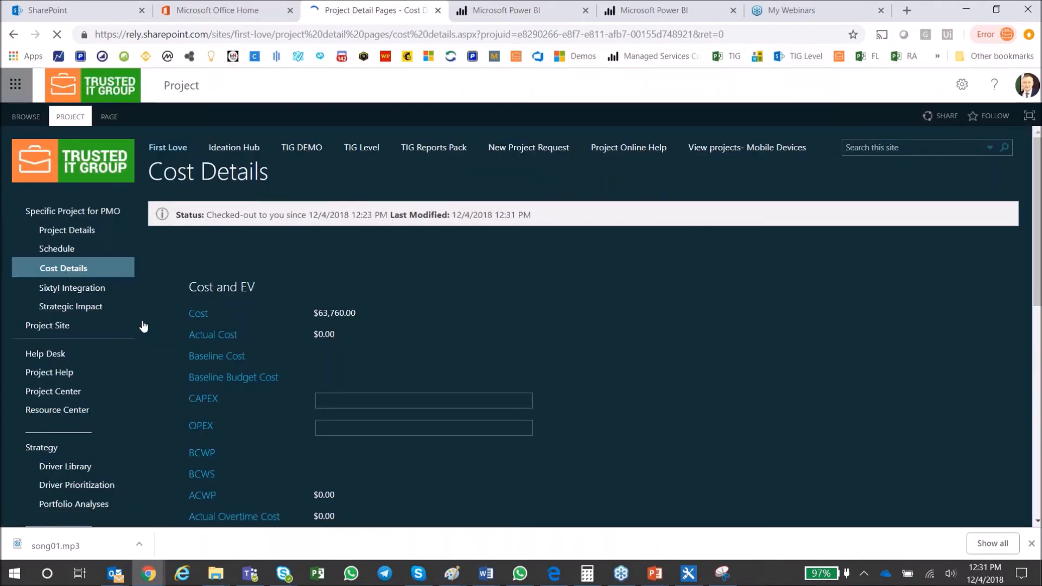
{"action": "scroll", "coordinate": [585, 424], "scroll_direction": "down", "scroll_amount": 5}
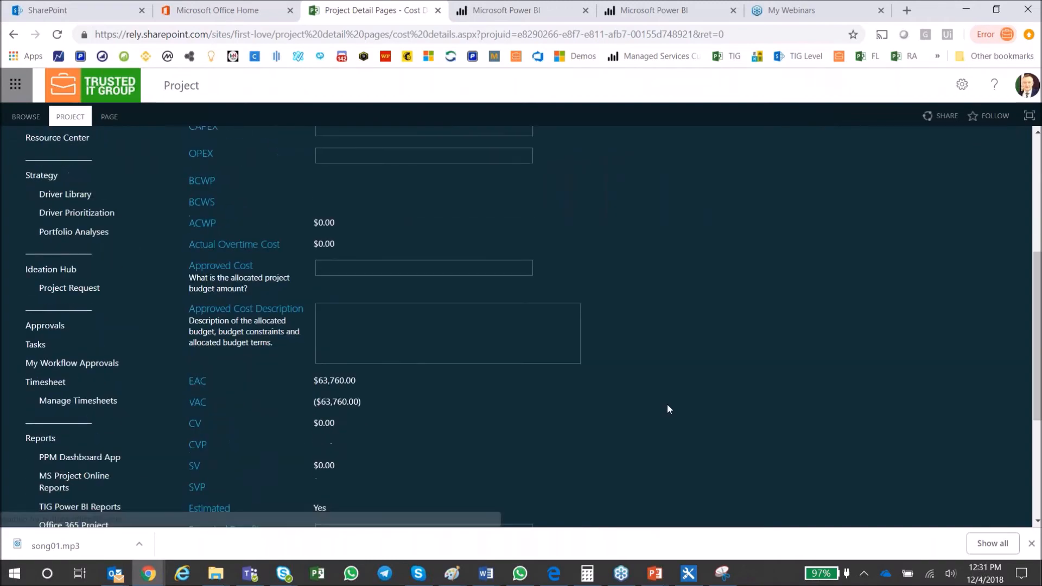
{"action": "scroll", "coordinate": [668, 410], "scroll_direction": "down", "scroll_amount": 3}
{"action": "scroll", "coordinate": [666, 414], "scroll_direction": "down", "scroll_amount": 1}
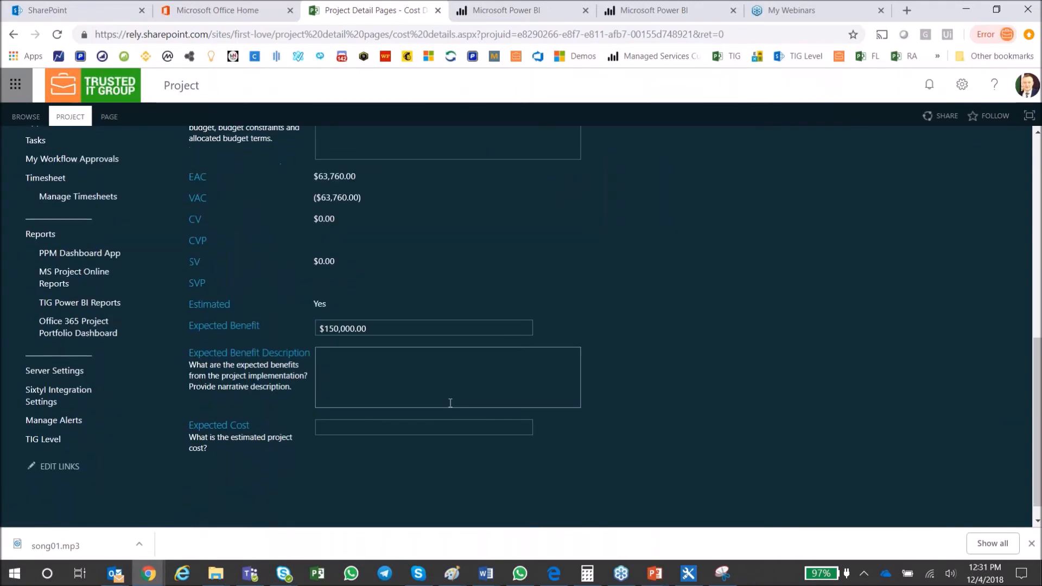
Inspect the Expected Benefit amount, then review the cost fields back up to the Cost and EV heading
{"action": "left_click", "coordinate": [362, 332]}
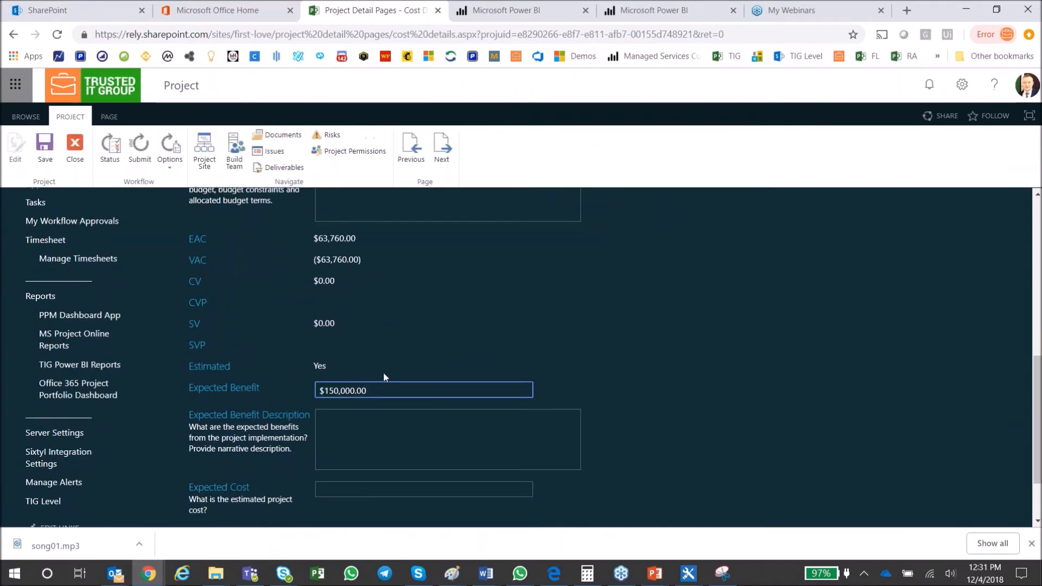
{"action": "left_click_drag", "start_coordinate": [379, 389], "coordinate": [321, 392]}
{"action": "left_click", "coordinate": [386, 391]}
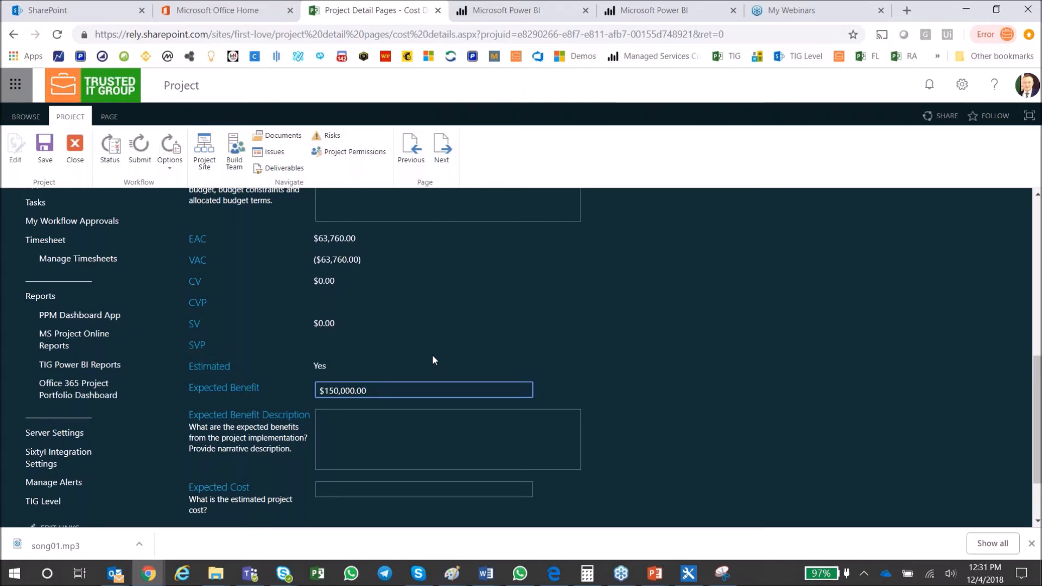
{"action": "left_click", "coordinate": [667, 391]}
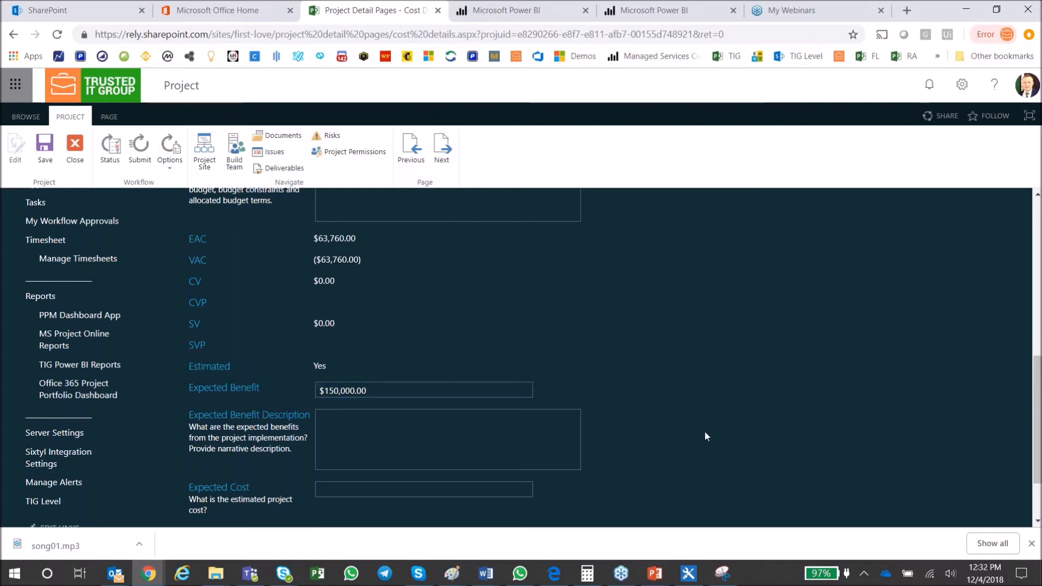
{"action": "scroll", "coordinate": [706, 434], "scroll_direction": "up", "scroll_amount": 4}
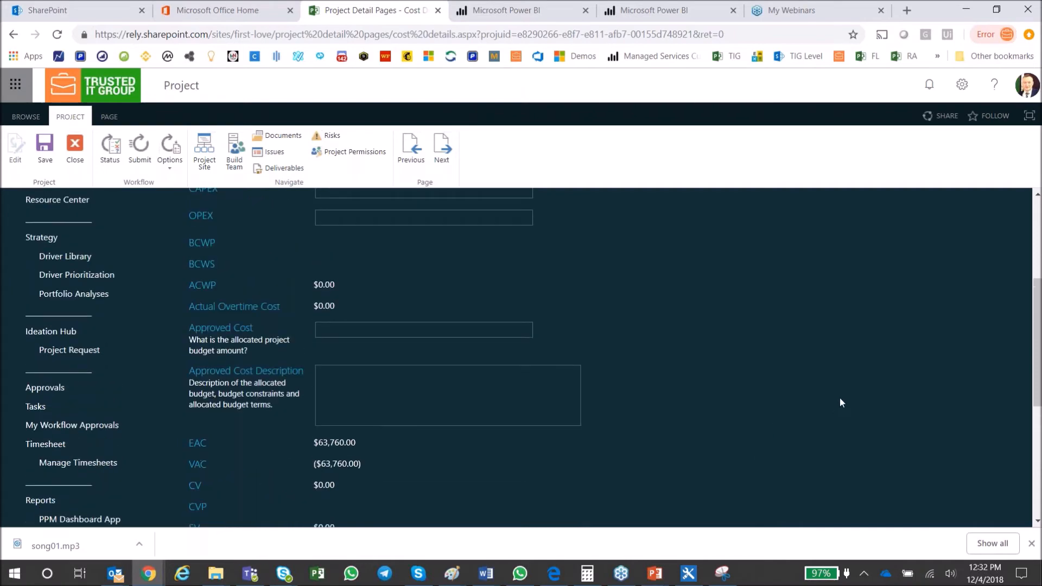
{"action": "scroll", "coordinate": [840, 402], "scroll_direction": "up", "scroll_amount": 3}
{"action": "scroll", "coordinate": [855, 399], "scroll_direction": "up", "scroll_amount": 2}
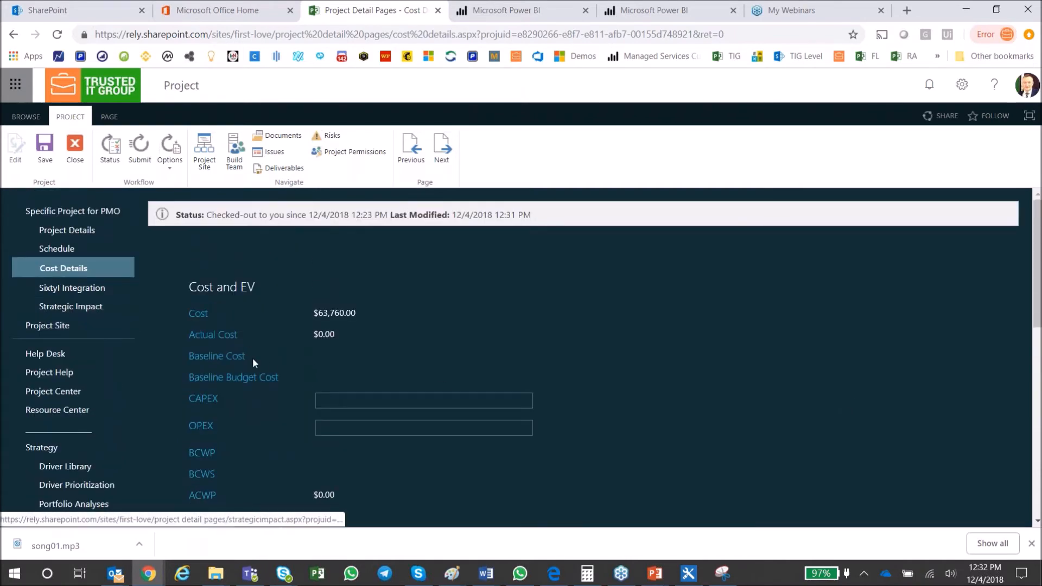
Open the project's Strategic Impact page and review the five business drivers with their rating options
{"action": "left_click", "coordinate": [66, 312]}
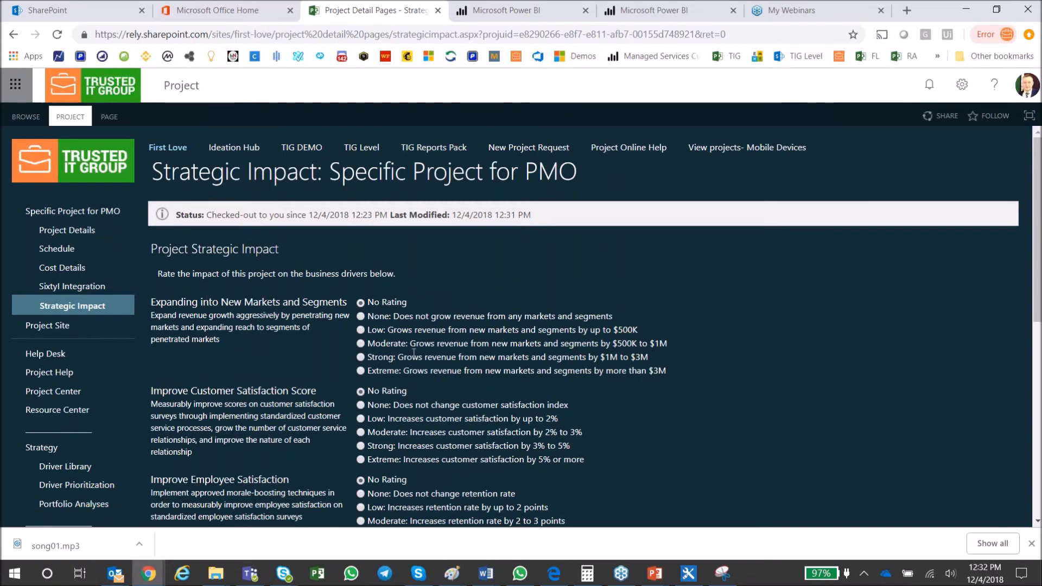
{"action": "scroll", "coordinate": [433, 349], "scroll_direction": "down", "scroll_amount": 1}
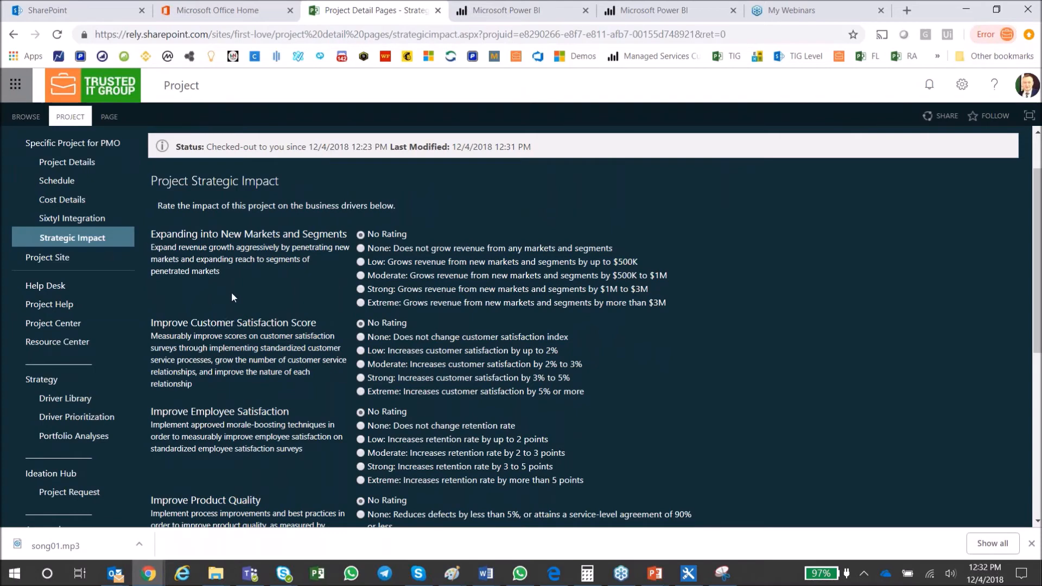
{"action": "scroll", "coordinate": [263, 338], "scroll_direction": "down", "scroll_amount": 1}
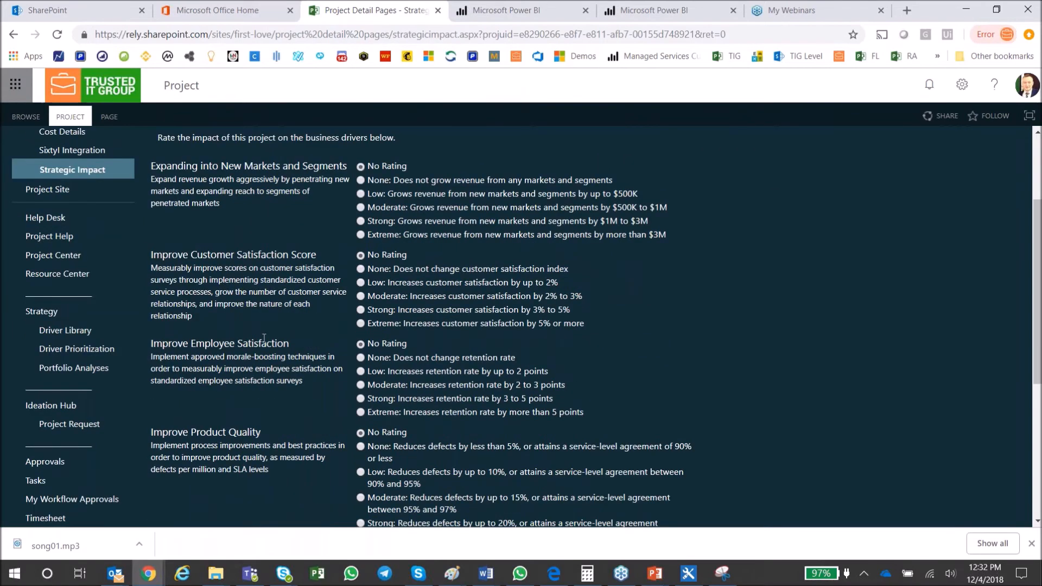
{"action": "scroll", "coordinate": [321, 314], "scroll_direction": "down", "scroll_amount": 2}
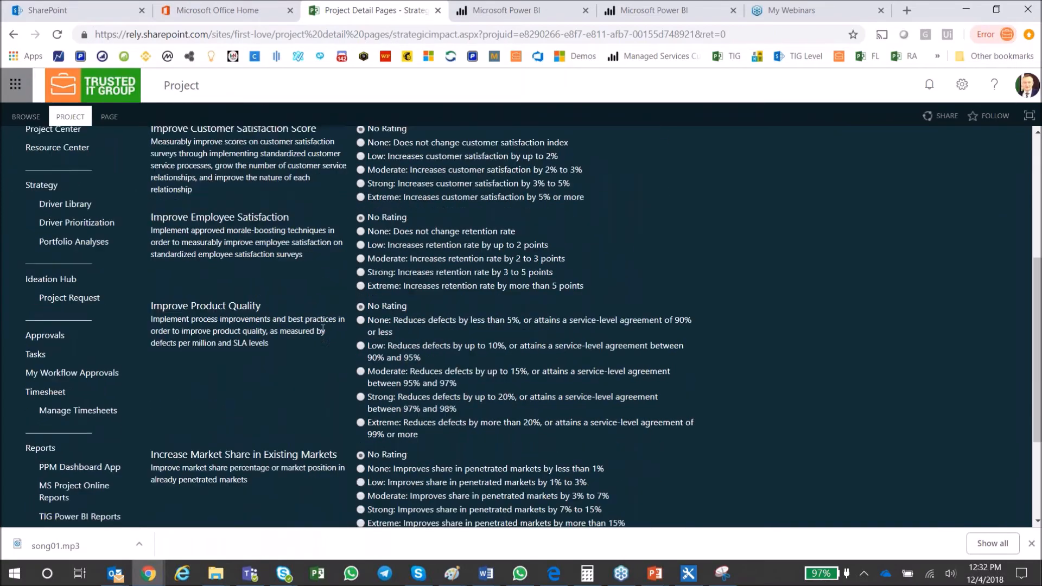
{"action": "scroll", "coordinate": [327, 366], "scroll_direction": "down", "scroll_amount": 2}
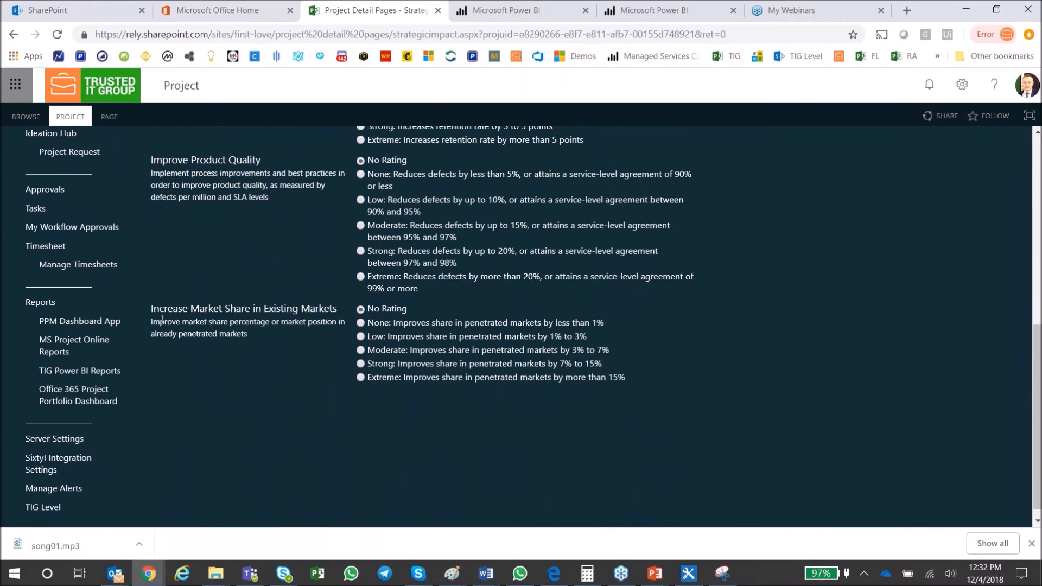
{"action": "scroll", "coordinate": [217, 305], "scroll_direction": "up", "scroll_amount": 5}
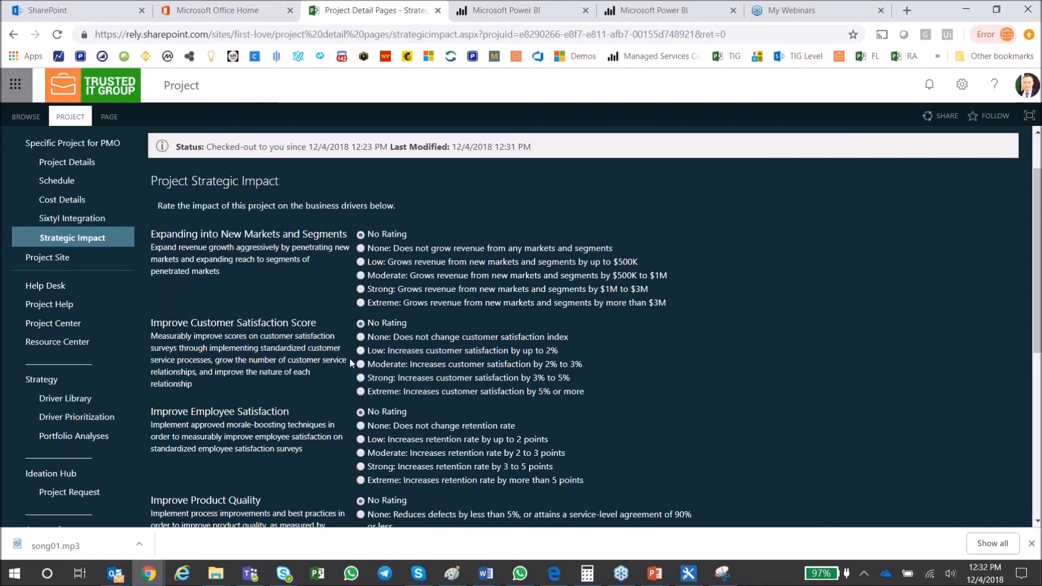
Rate the project's impact as None for Improve Customer Satisfaction Score and Moderate for Improve Employee Satisfaction
{"action": "left_click", "coordinate": [360, 336]}
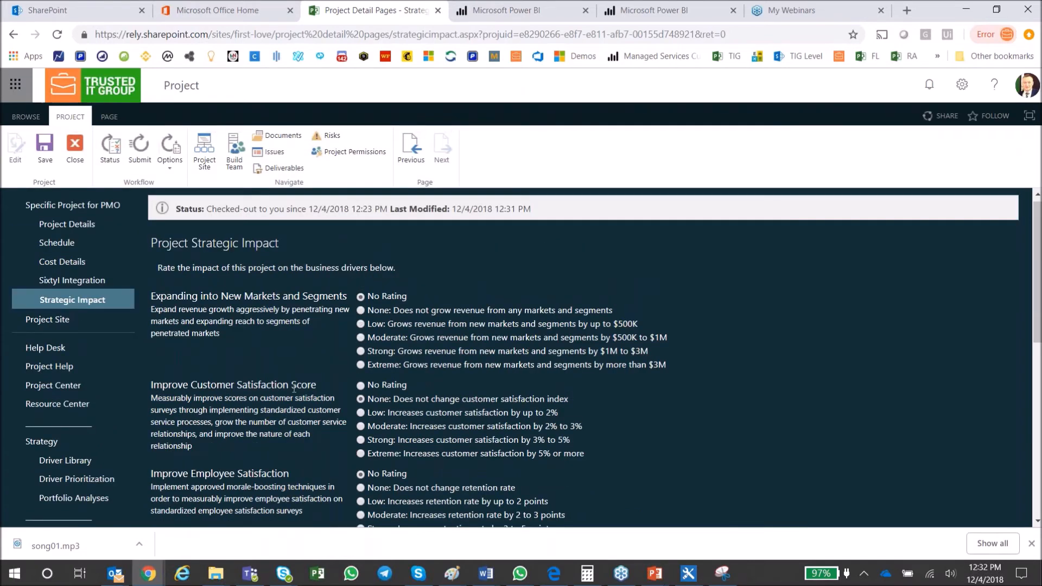
{"action": "scroll", "coordinate": [325, 399], "scroll_direction": "down", "scroll_amount": 2}
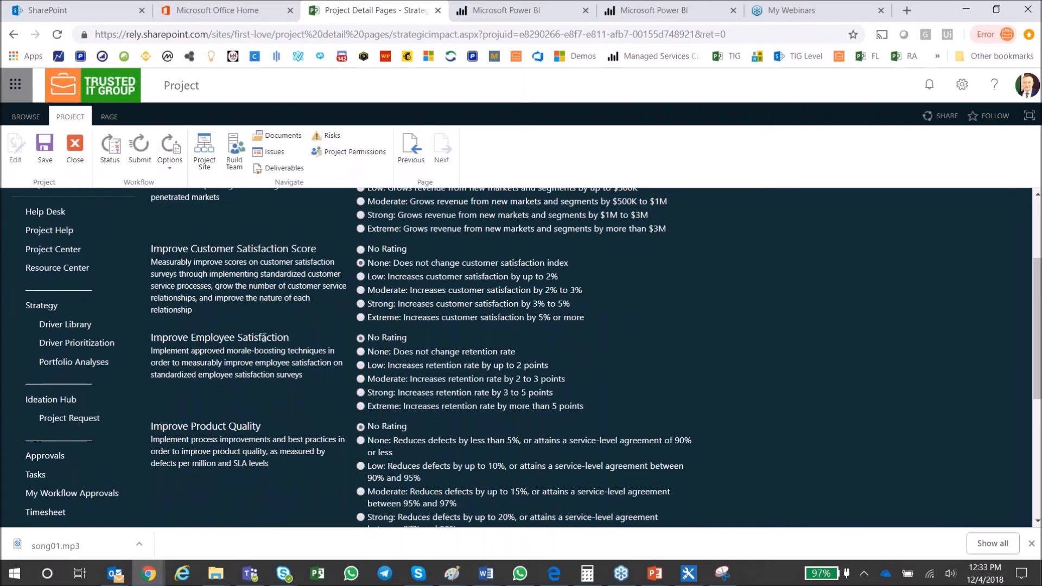
{"action": "left_click", "coordinate": [359, 379]}
{"action": "scroll", "coordinate": [356, 374], "scroll_direction": "down", "scroll_amount": 2}
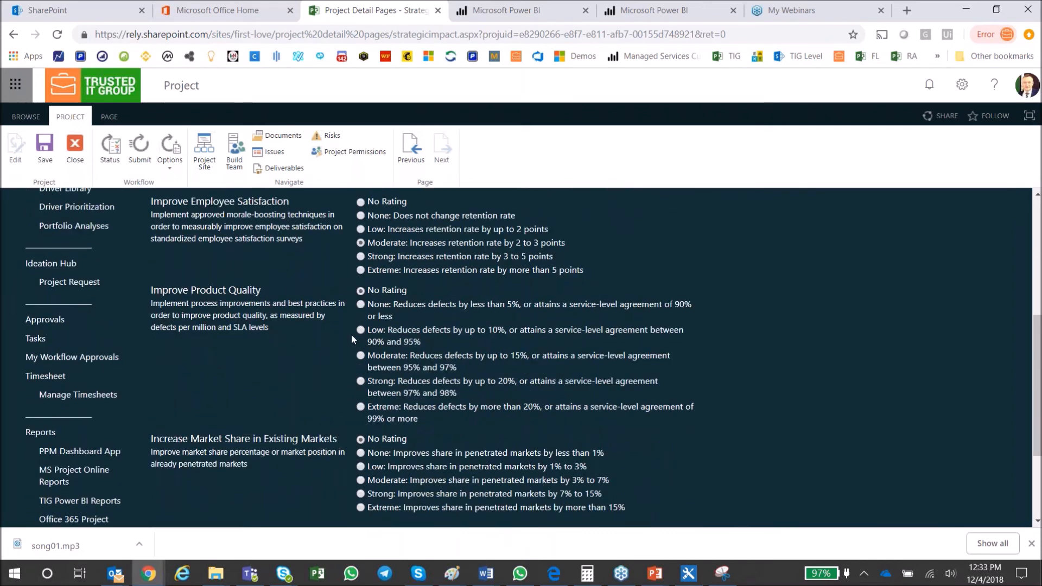
Rate the project's impact as Low for both Improve Product Quality and Increase Market Share in Existing Markets
{"action": "left_click", "coordinate": [360, 330]}
{"action": "scroll", "coordinate": [228, 325], "scroll_direction": "down", "scroll_amount": 1}
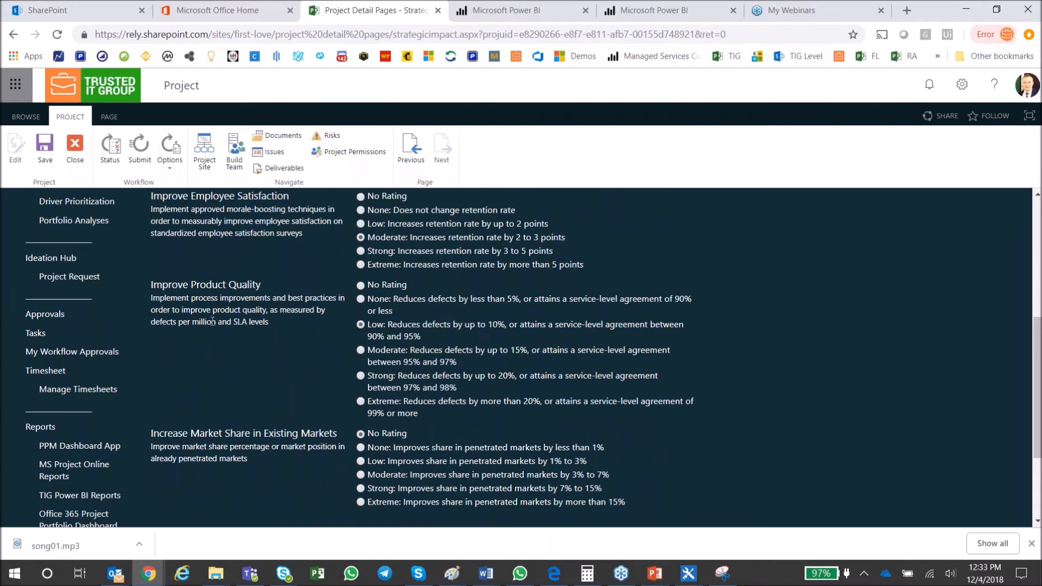
{"action": "scroll", "coordinate": [211, 321], "scroll_direction": "down", "scroll_amount": 2}
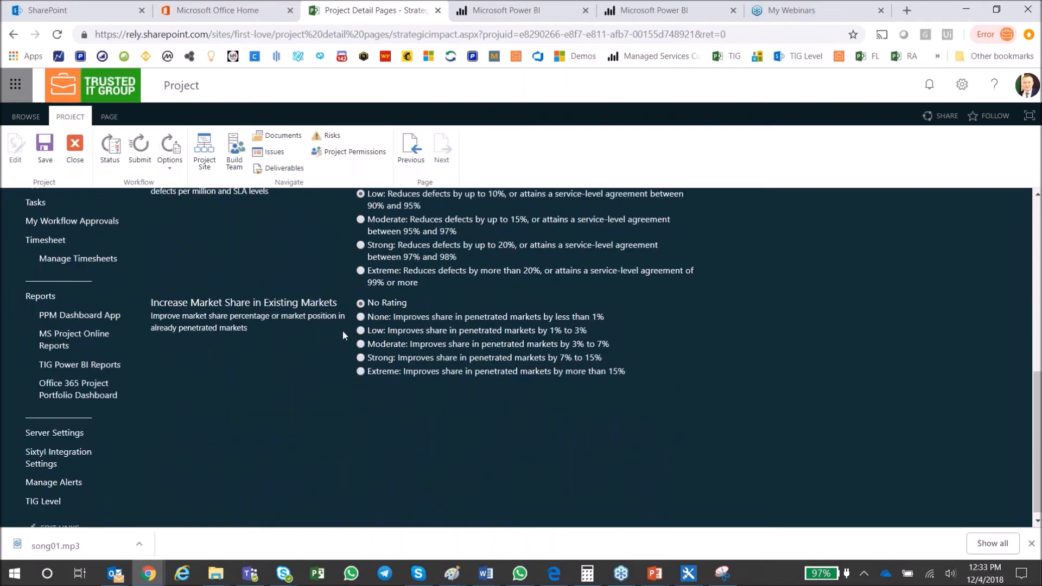
{"action": "left_click", "coordinate": [360, 330]}
Set Expanding into New Markets and Segments to Moderate, check the other driver ratings and save the strategic impact
{"action": "scroll", "coordinate": [266, 274], "scroll_direction": "up", "scroll_amount": 6}
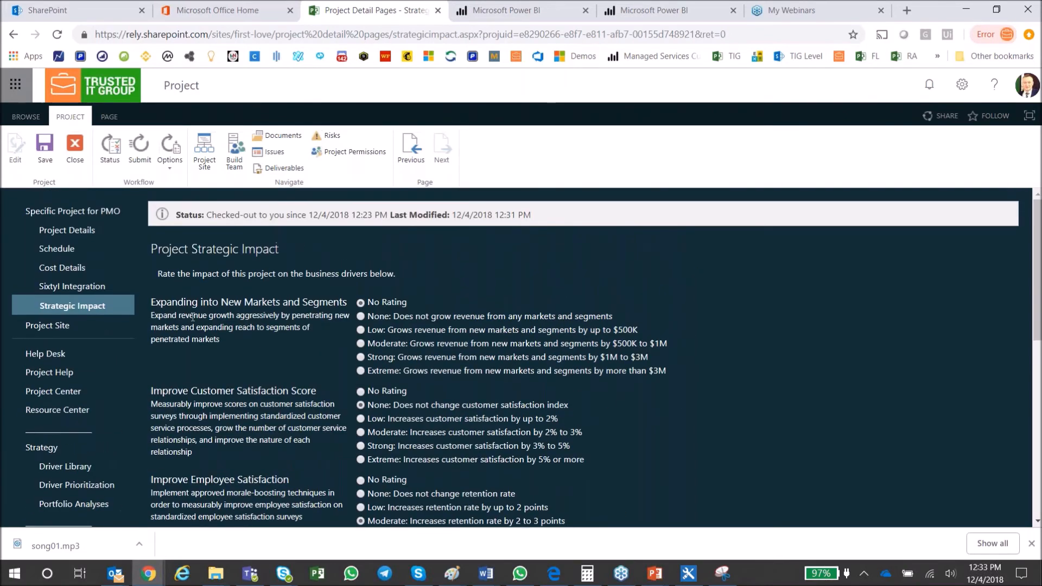
{"action": "left_click", "coordinate": [361, 344]}
{"action": "scroll", "coordinate": [499, 385], "scroll_direction": "down", "scroll_amount": 5}
{"action": "scroll", "coordinate": [380, 325], "scroll_direction": "up", "scroll_amount": 5}
{"action": "left_click", "coordinate": [44, 161]}
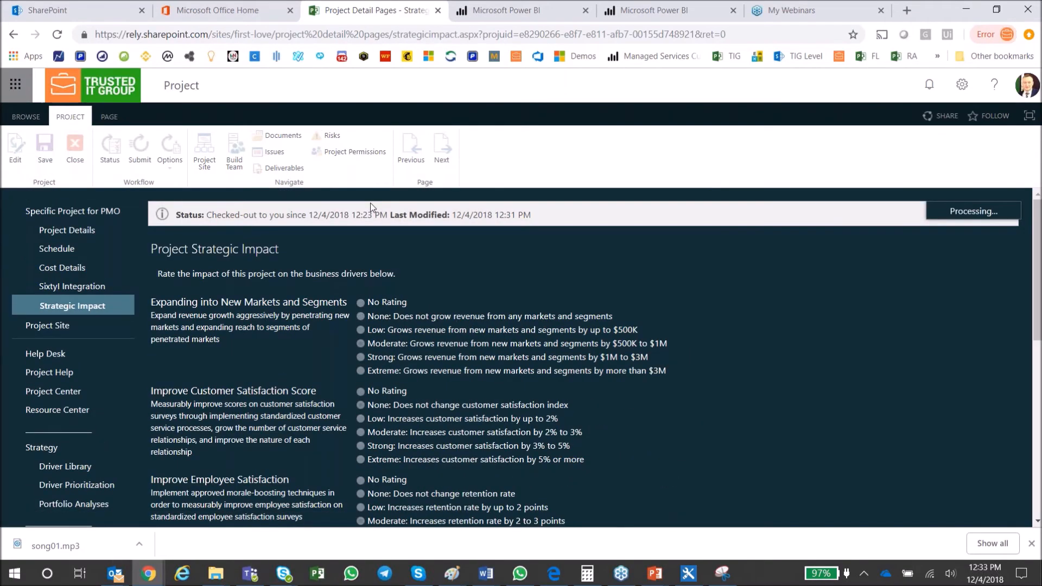
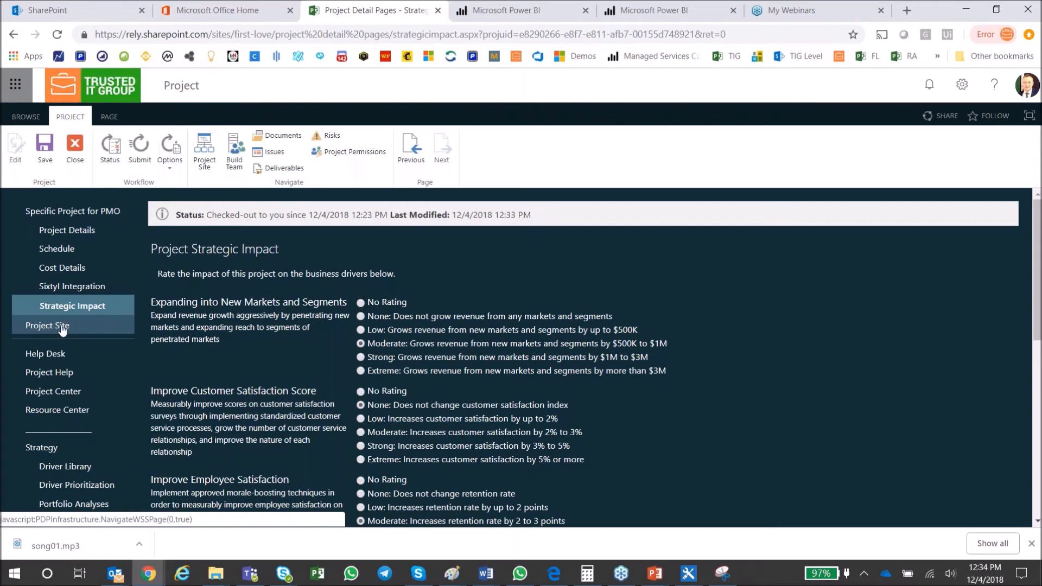
Open the project site and review its summary timeline, late tasks, team discussions, business documents, actions, issues and risks
{"action": "left_click", "coordinate": [45, 330]}
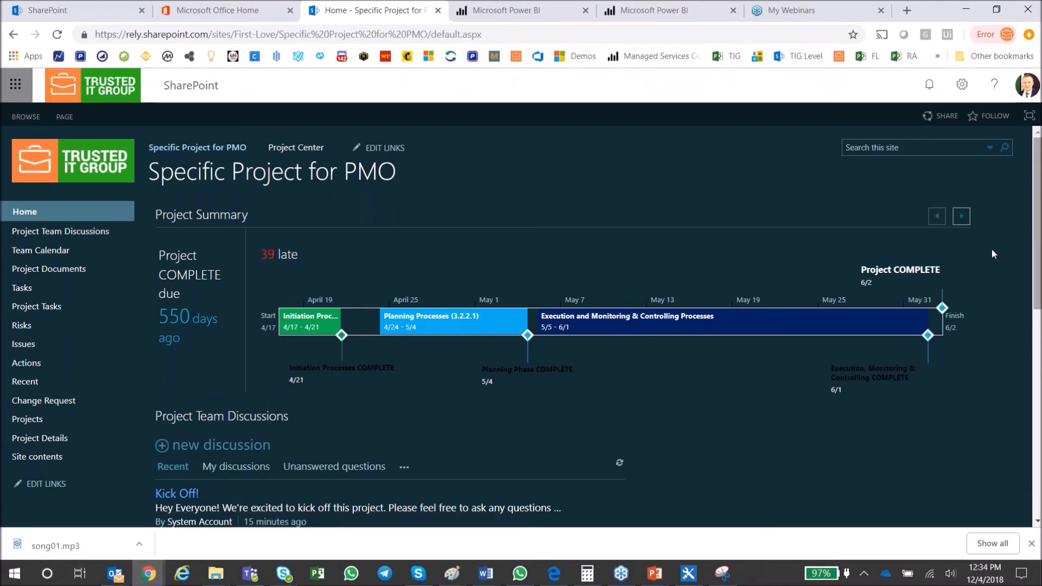
{"action": "left_click", "coordinate": [961, 216]}
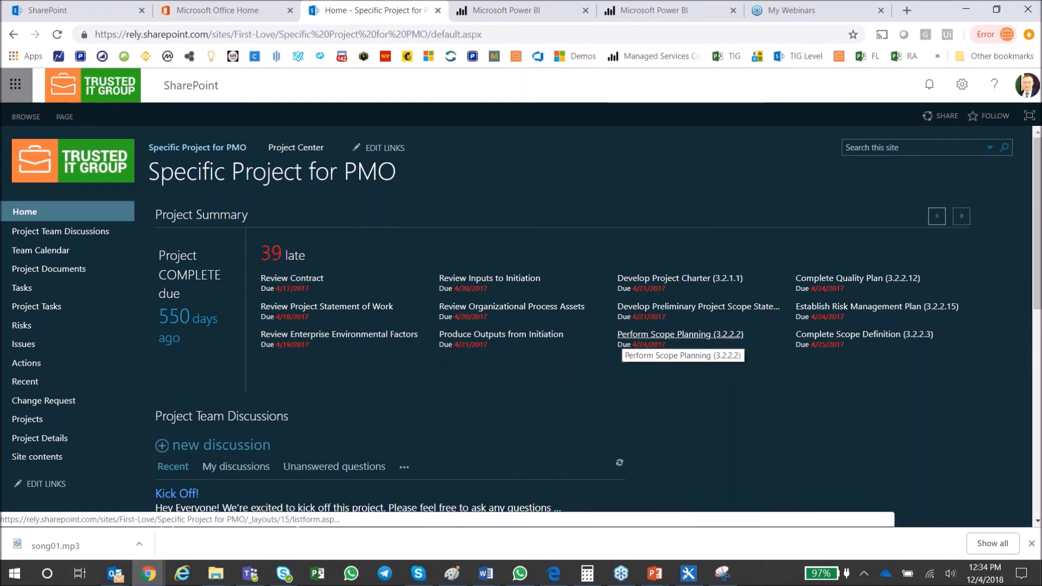
{"action": "scroll", "coordinate": [629, 342], "scroll_direction": "down", "scroll_amount": 1}
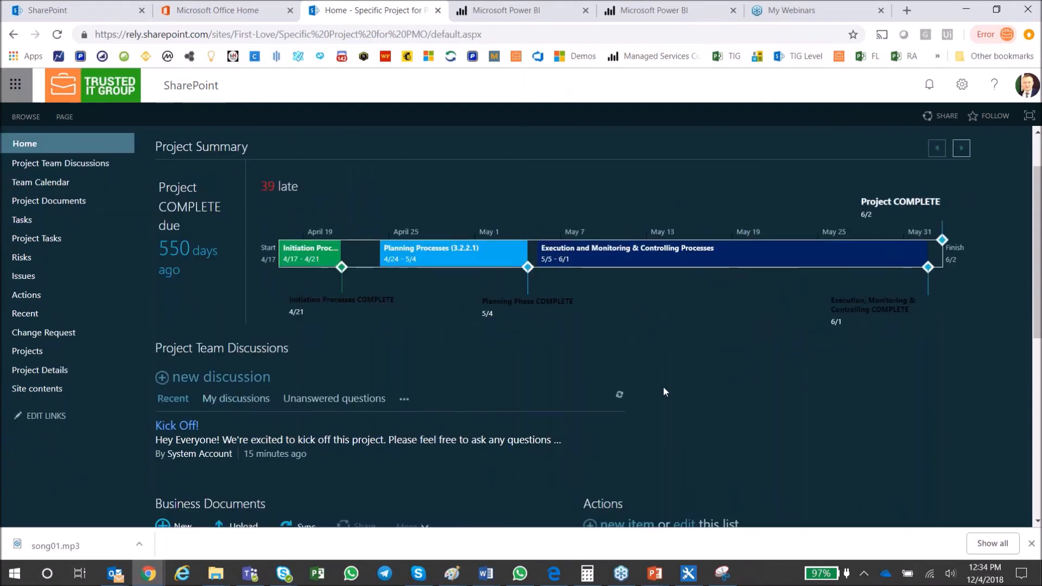
{"action": "scroll", "coordinate": [652, 369], "scroll_direction": "down", "scroll_amount": 4}
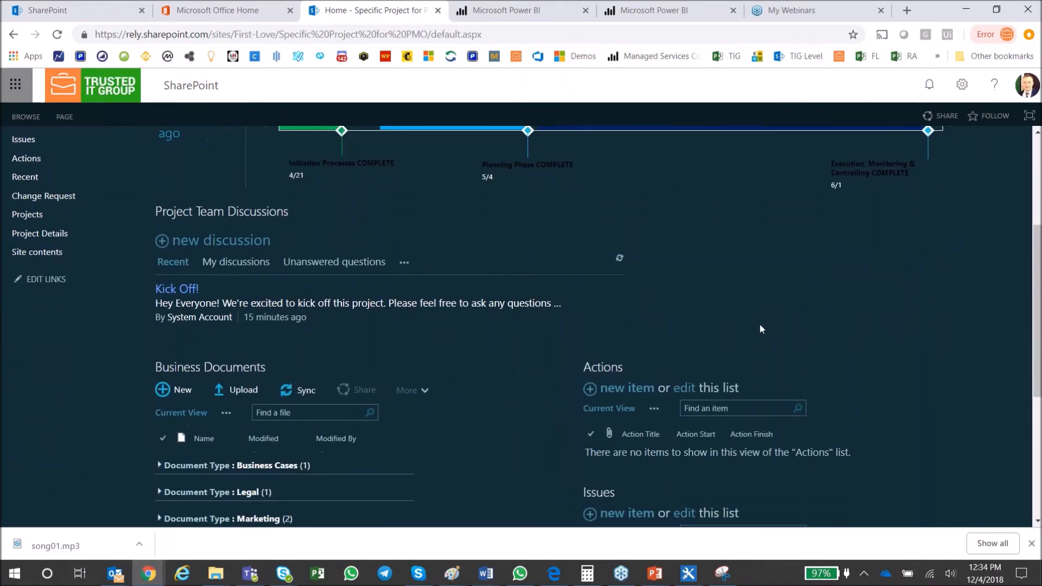
{"action": "scroll", "coordinate": [576, 399], "scroll_direction": "down", "scroll_amount": 1}
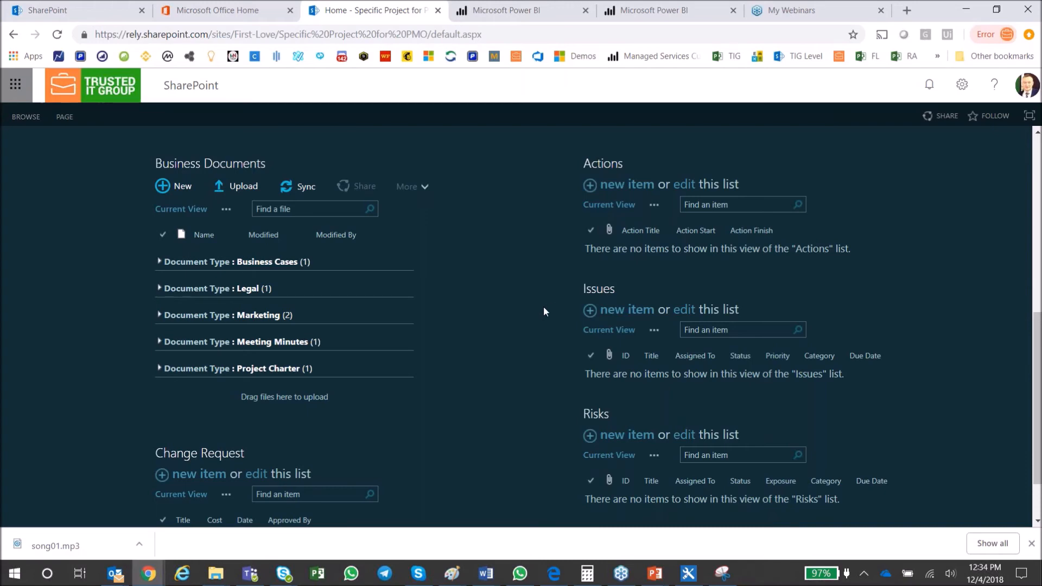
{"action": "scroll", "coordinate": [542, 310], "scroll_direction": "up", "scroll_amount": 6}
{"action": "scroll", "coordinate": [537, 312], "scroll_direction": "up", "scroll_amount": 2}
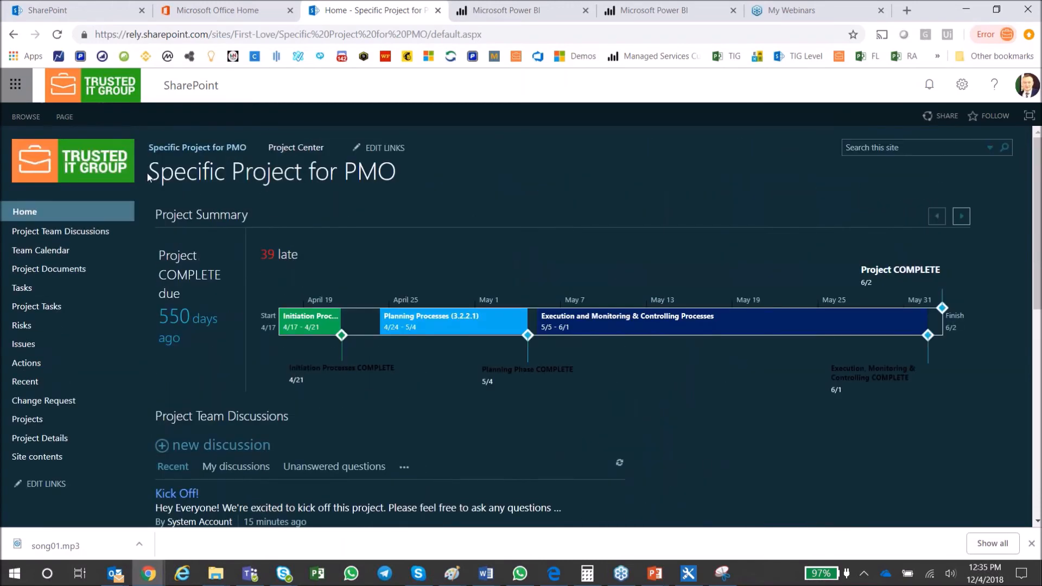
Highlight the project name in the site's title, then clear the text selection
{"action": "mouse_move", "coordinate": [149, 173]}
{"action": "left_mouse_down"}
{"action": "mouse_move", "coordinate": [396, 173]}
{"action": "mouse_move", "coordinate": [152, 173]}
{"action": "left_mouse_up"}
{"action": "left_click", "coordinate": [386, 174]}
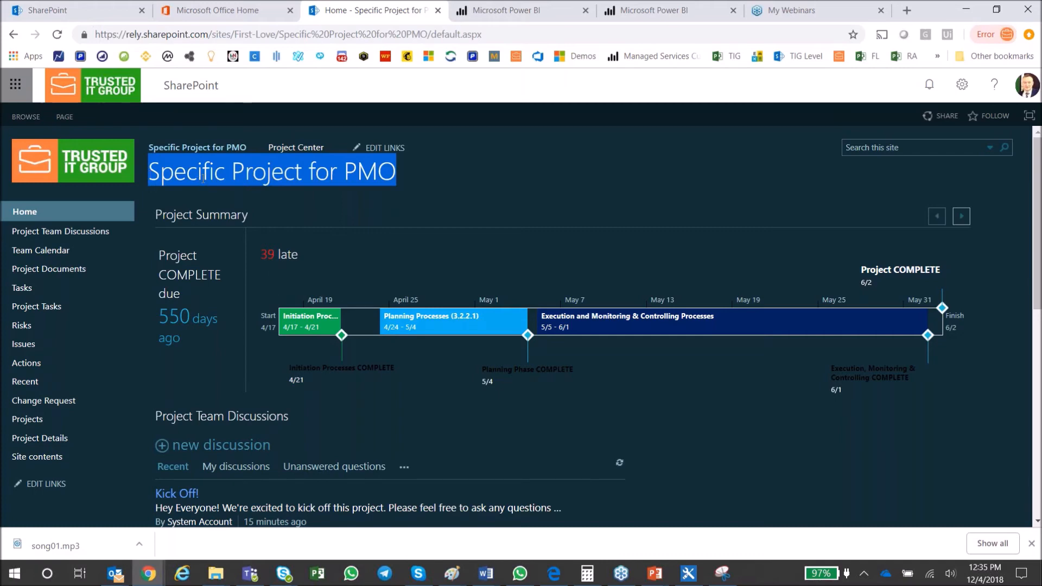
{"action": "left_click", "coordinate": [326, 181]}
Expand the Business Cases, Legal and Marketing groups in the Business Documents library to see their files
{"action": "scroll", "coordinate": [438, 295], "scroll_direction": "down", "scroll_amount": 1}
{"action": "scroll", "coordinate": [437, 296], "scroll_direction": "down", "scroll_amount": 6}
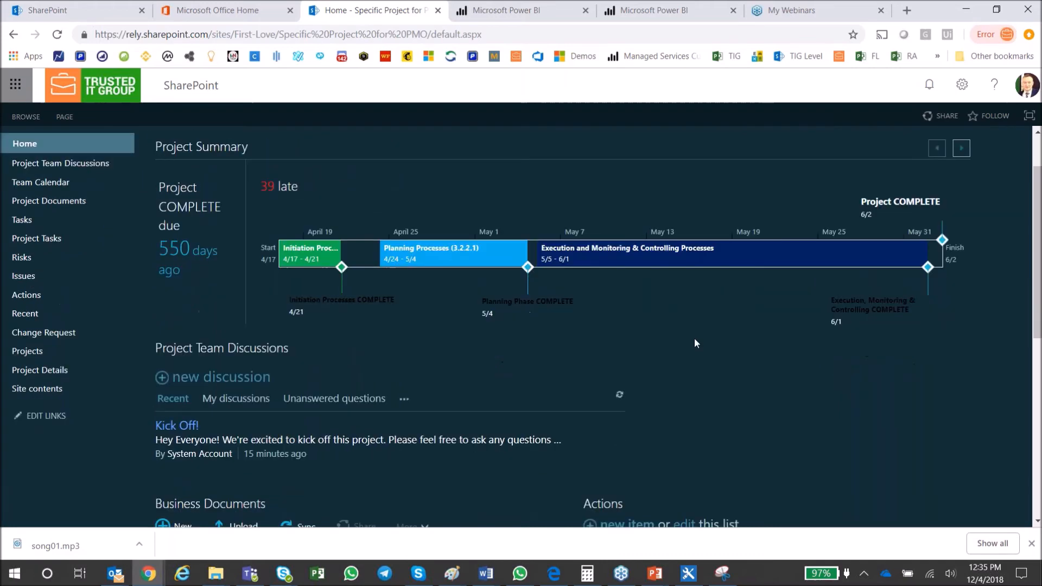
{"action": "left_click", "coordinate": [158, 330]}
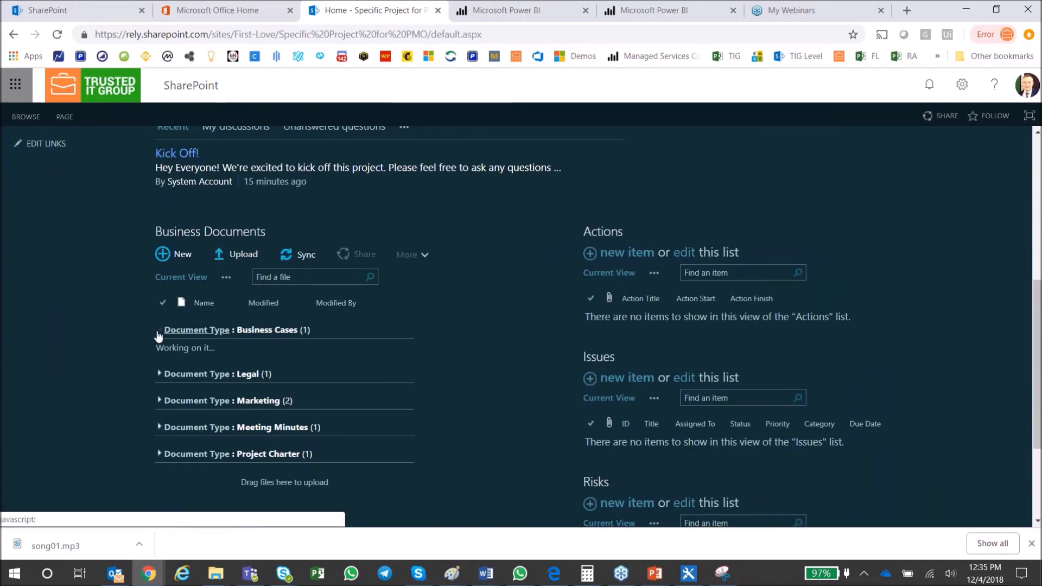
{"action": "left_click", "coordinate": [159, 378]}
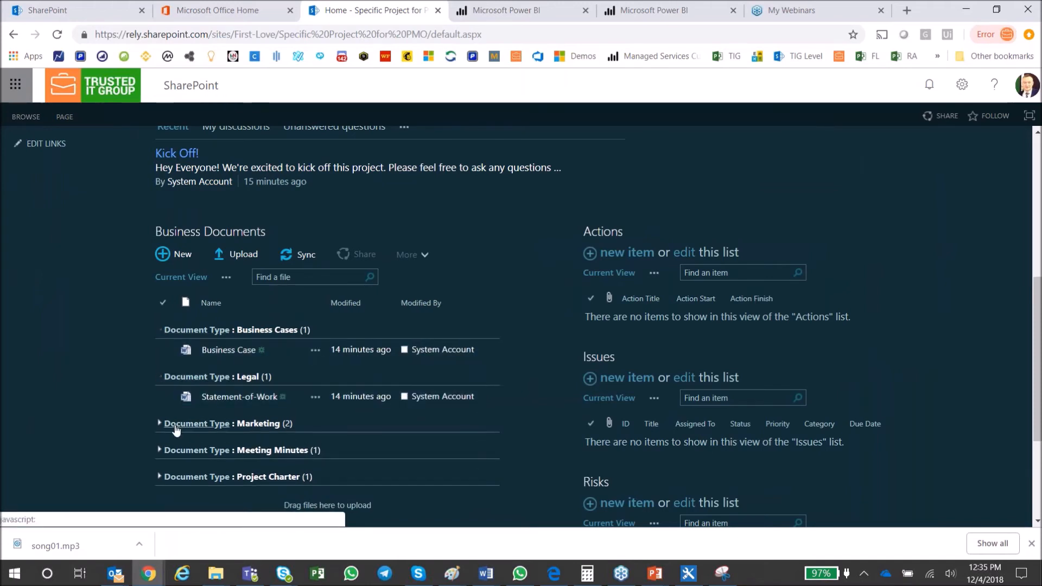
{"action": "left_click", "coordinate": [159, 424]}
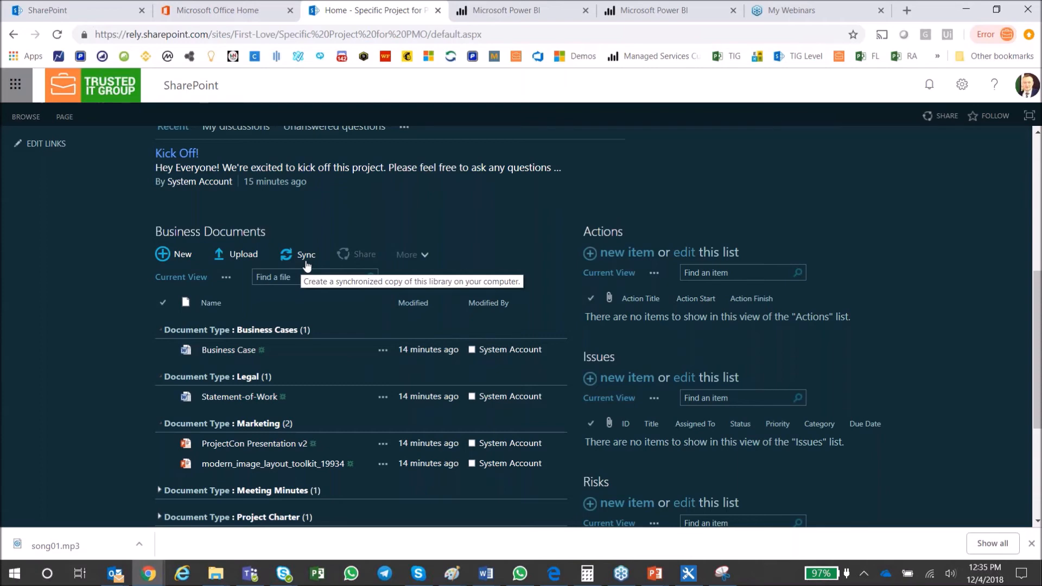
Preview the Business Case document, display its additional file actions, and close the preview
{"action": "left_click", "coordinate": [382, 350]}
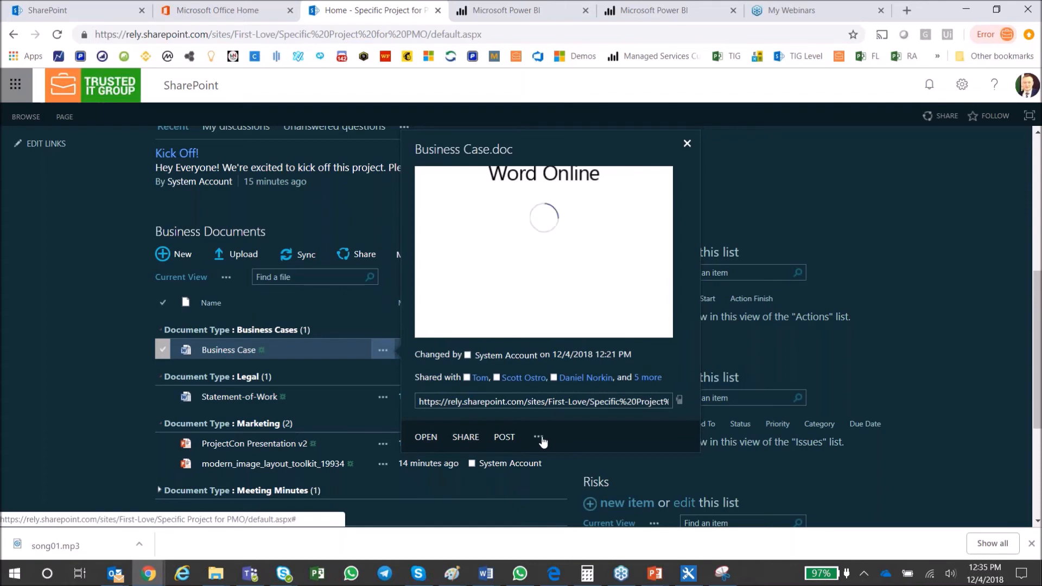
{"action": "left_click", "coordinate": [540, 439]}
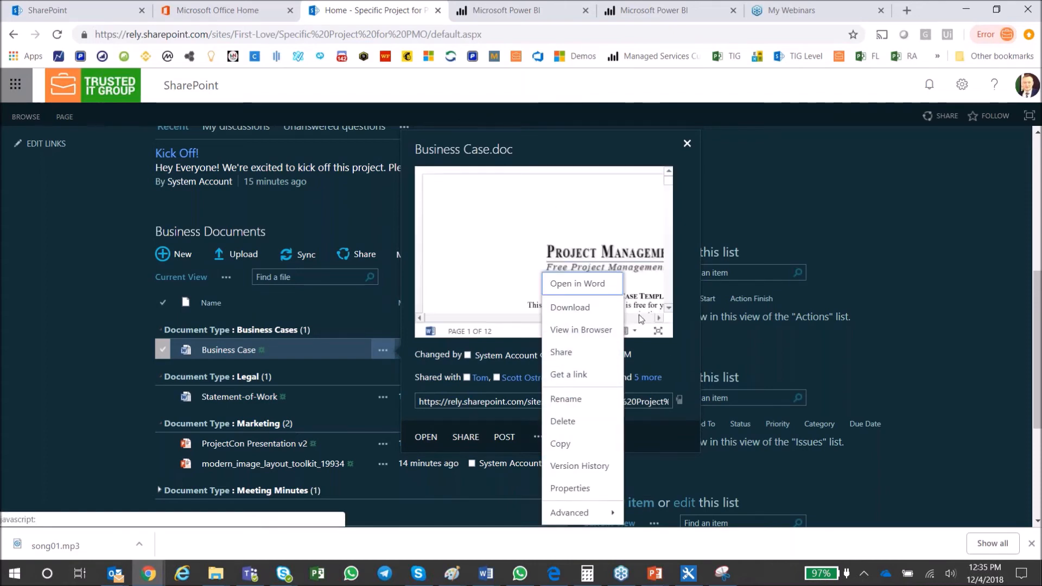
{"action": "left_click", "coordinate": [901, 347]}
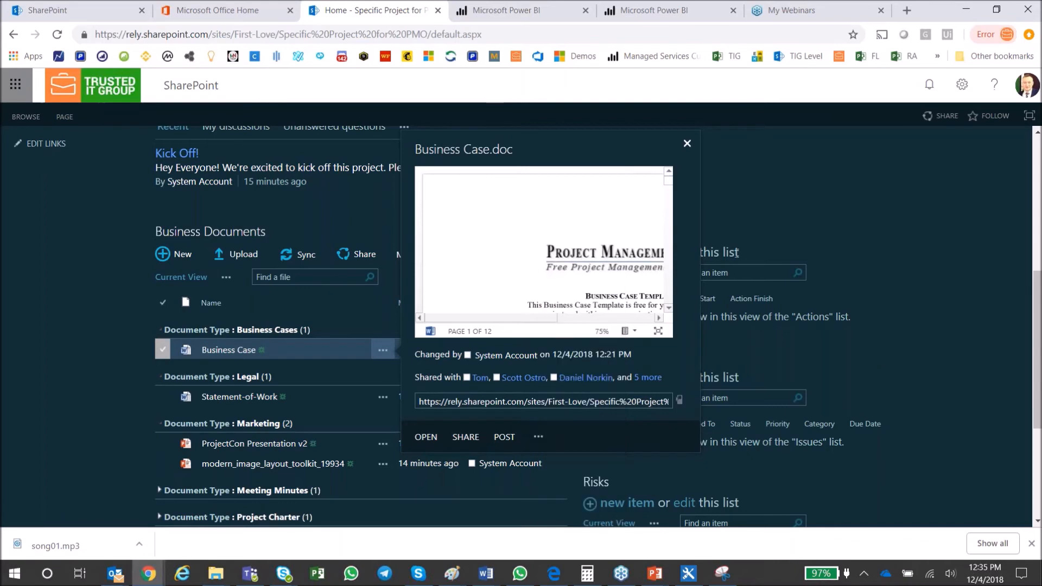
{"action": "left_click", "coordinate": [687, 143]}
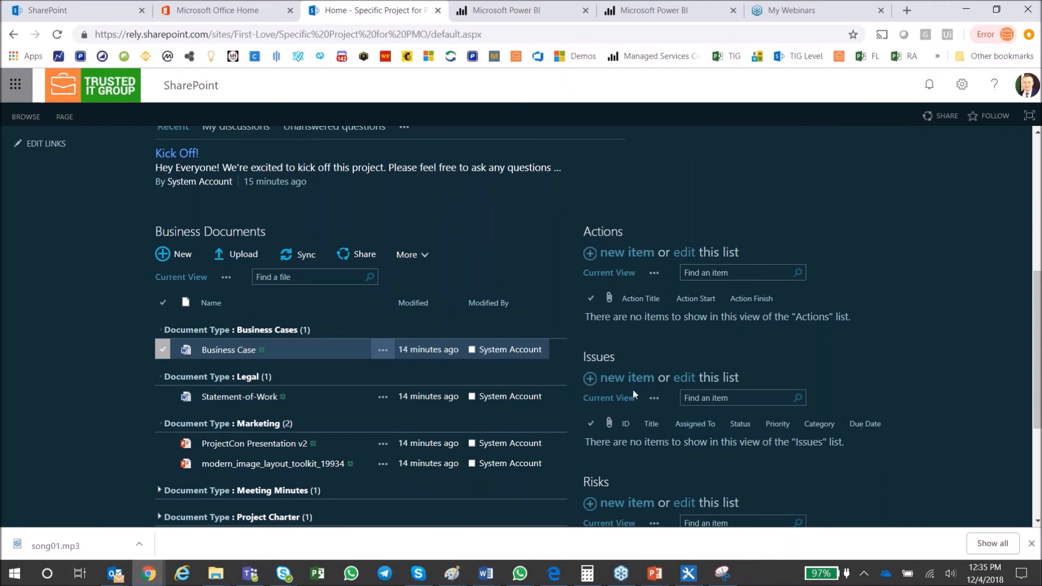
Review the Actions, Issues, Risks and Change Request lists on the project site
{"action": "scroll", "coordinate": [630, 388], "scroll_direction": "down", "scroll_amount": 1}
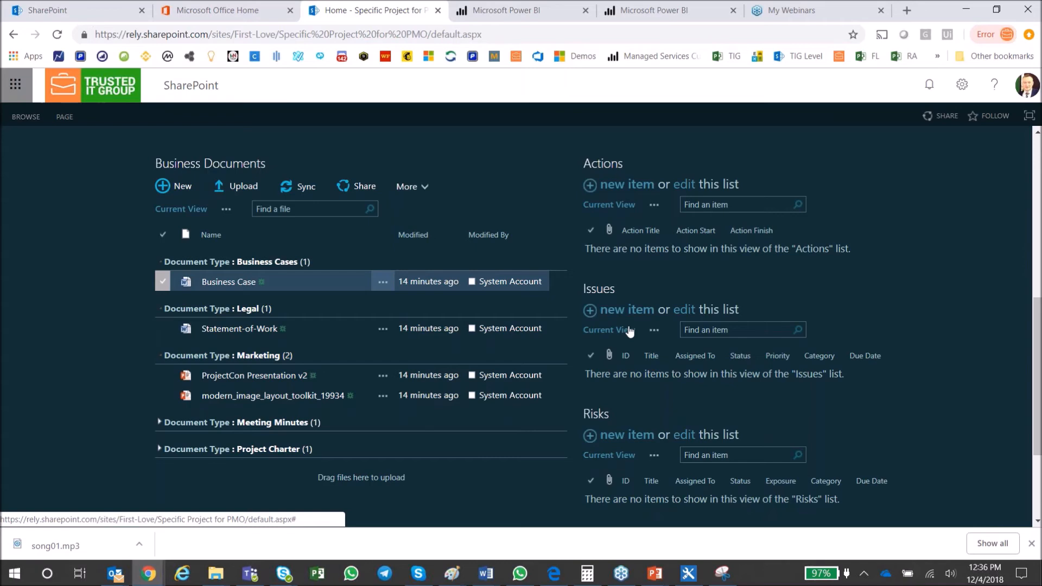
{"action": "scroll", "coordinate": [744, 399], "scroll_direction": "down", "scroll_amount": 3}
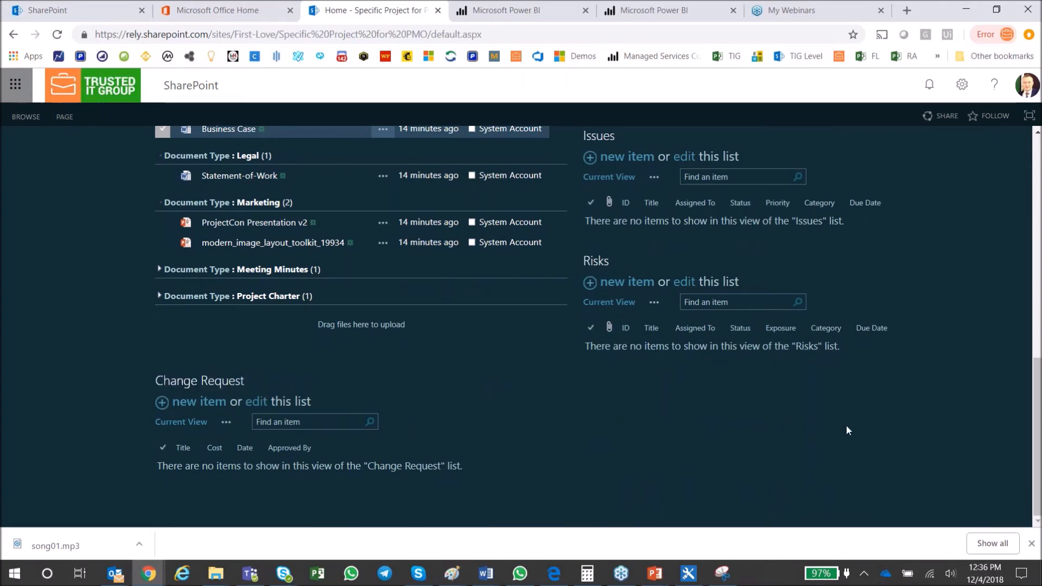
{"action": "scroll", "coordinate": [945, 416], "scroll_direction": "up", "scroll_amount": 10}
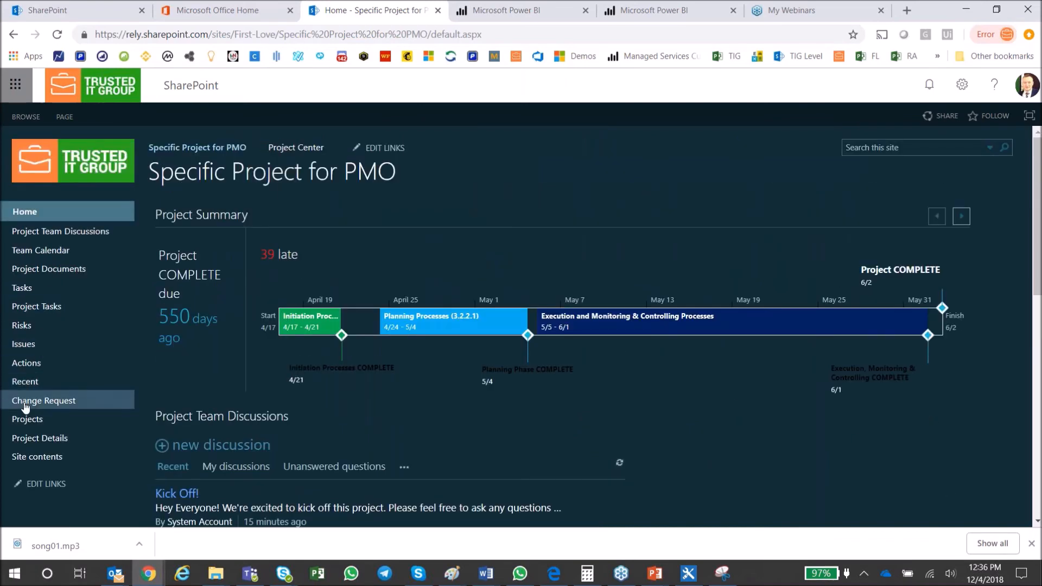
Go to the Project Center and expand the first owner's group to list its projects
{"action": "left_click", "coordinate": [24, 425]}
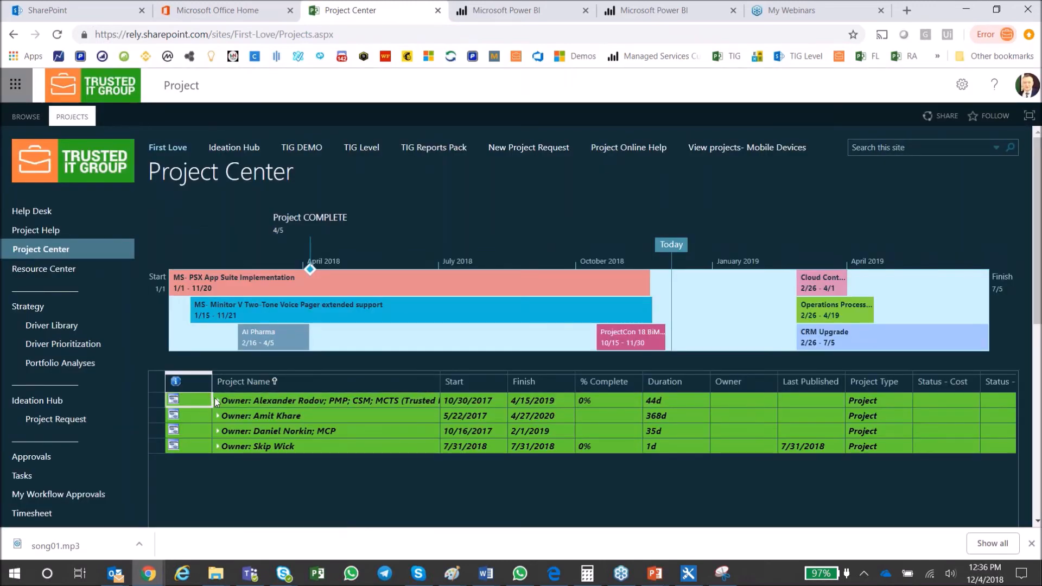
{"action": "left_click", "coordinate": [217, 400]}
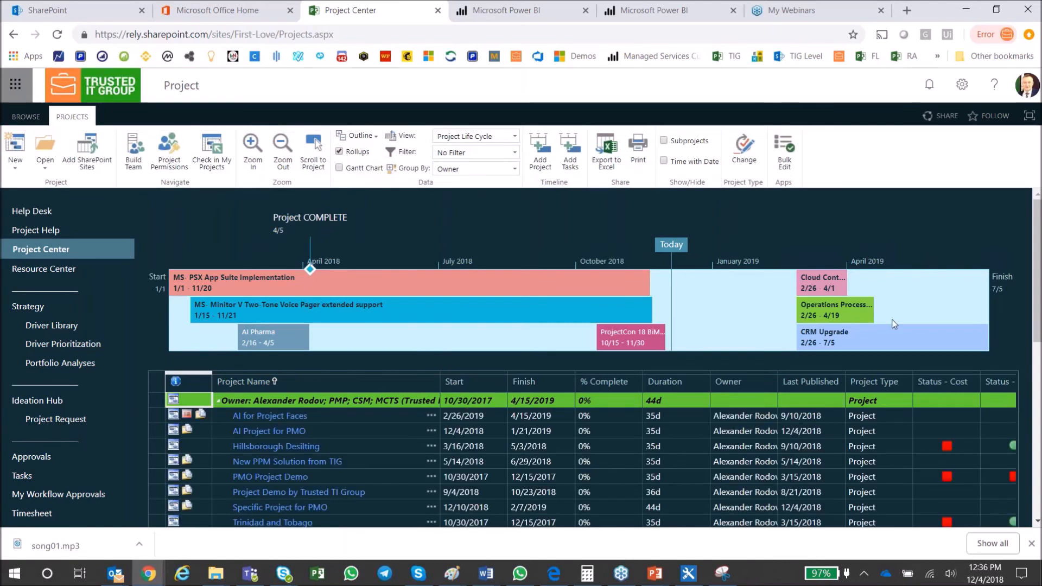
{"action": "scroll", "coordinate": [1037, 297], "scroll_direction": "down", "scroll_amount": 2}
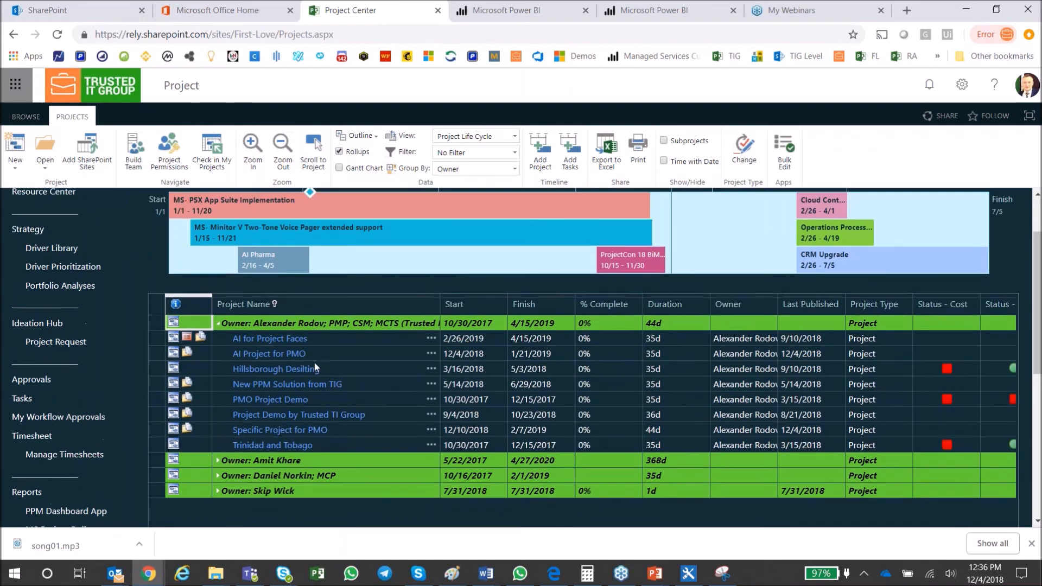
Examine the status indicators and workflow columns of the listed projects, including the Specific Project for PMO row
{"action": "left_click", "coordinate": [895, 353]}
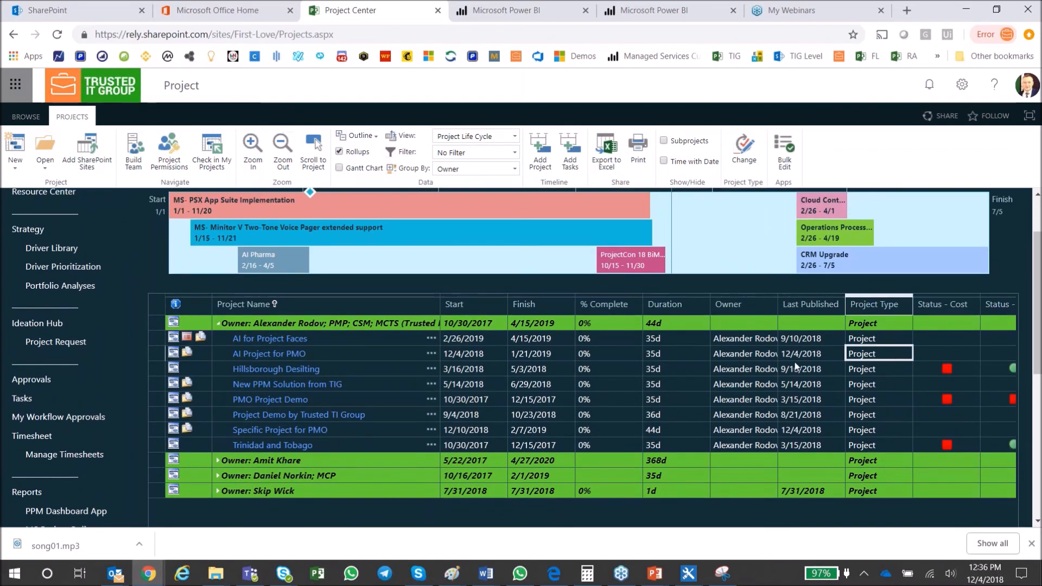
{"action": "left_click", "coordinate": [939, 434]}
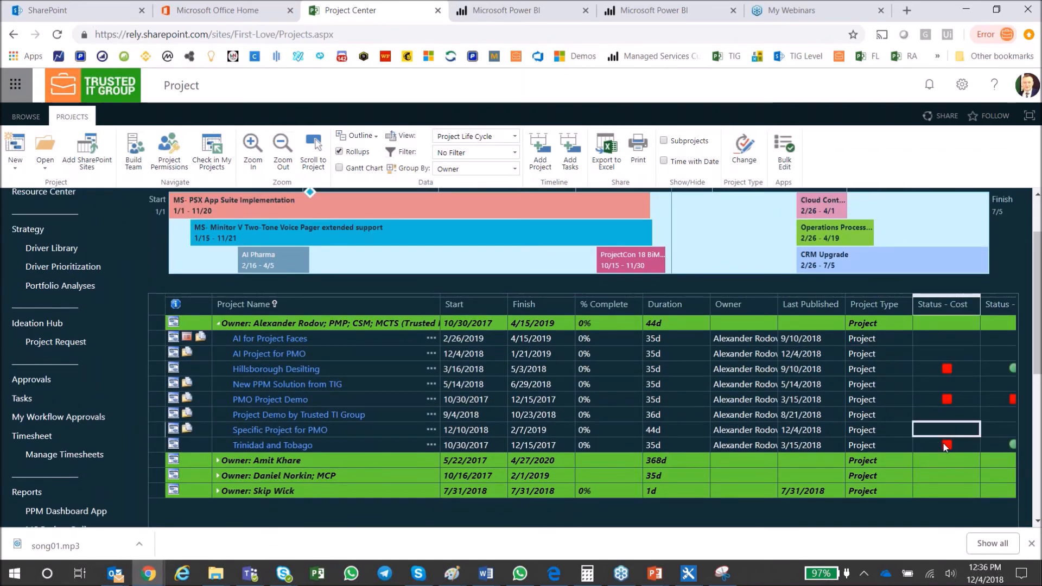
{"action": "key", "text": "Right"}
{"action": "key", "text": "Right"}
{"action": "key", "text": "Right"}
{"action": "key", "text": "Right"}
{"action": "key", "text": "Right"}
{"action": "key", "text": "Right"}
{"action": "key", "text": "Right"}
{"action": "key", "text": "Right"}
{"action": "key", "text": "Right"}
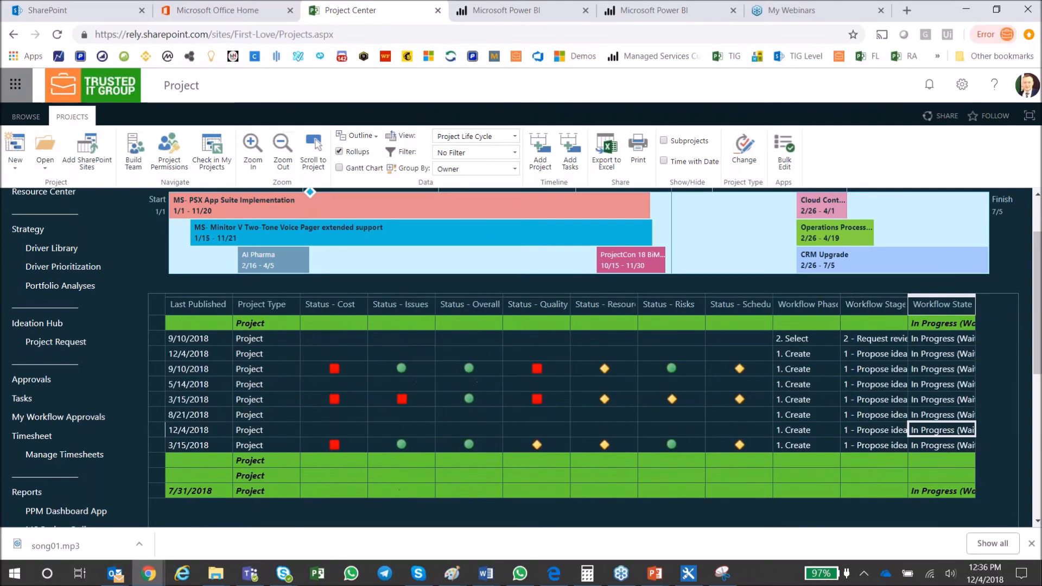
{"action": "key", "text": "Left"}
{"action": "key", "text": "Left"}
{"action": "key", "text": "Left"}
{"action": "key", "text": "Left"}
{"action": "key", "text": "Left"}
{"action": "key", "text": "Left"}
{"action": "key", "text": "Left"}
{"action": "key", "text": "Left"}
{"action": "key", "text": "Left"}
{"action": "key", "text": "Left"}
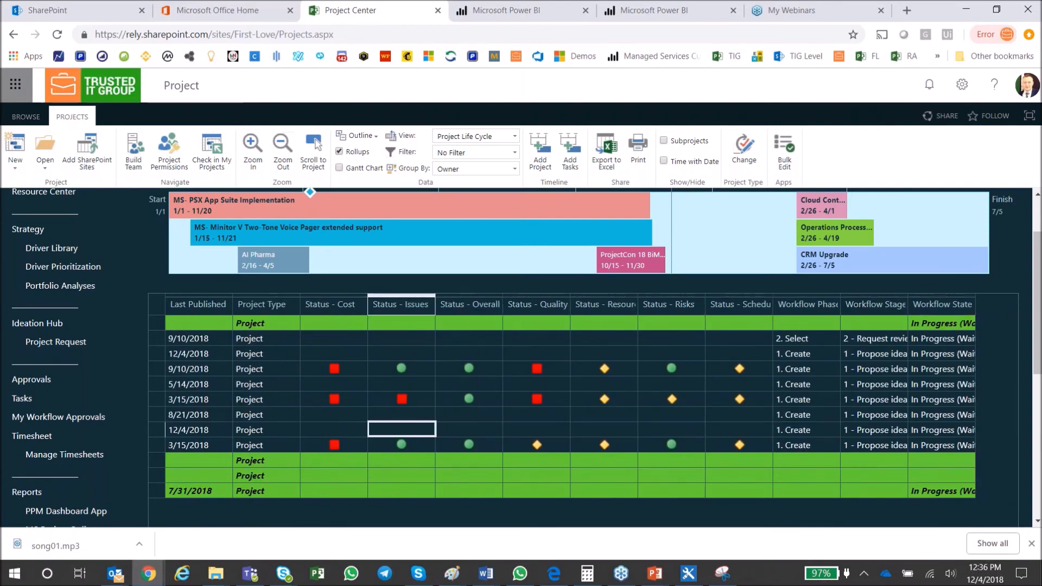
{"action": "key", "text": "Left"}
{"action": "key", "text": "Left"}
{"action": "key", "text": "Left"}
{"action": "key", "text": "Left"}
{"action": "key", "text": "Left"}
{"action": "key", "text": "Left"}
{"action": "key", "text": "Left"}
{"action": "key", "text": "Left"}
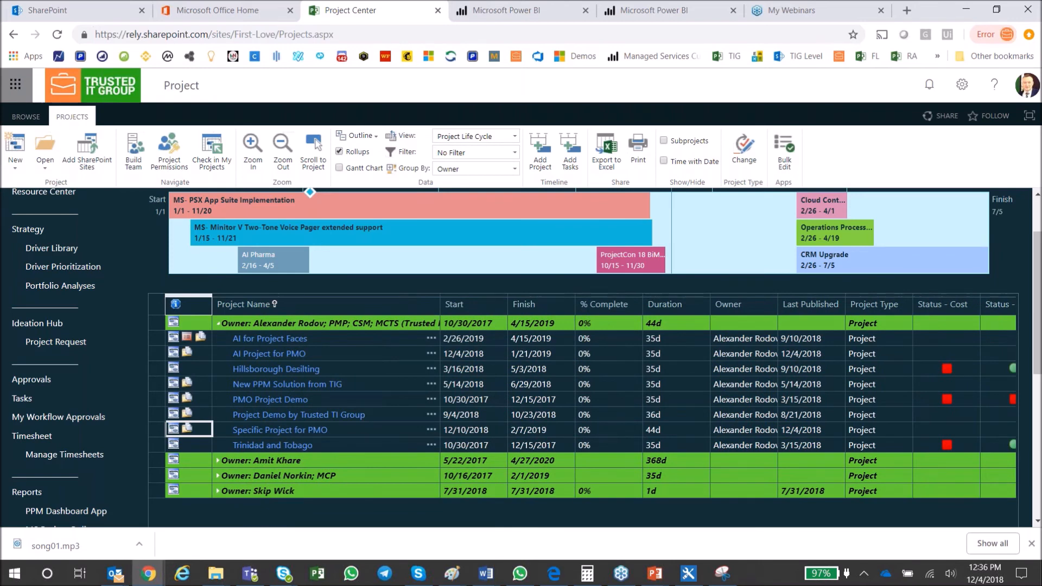
{"action": "left_click", "coordinate": [481, 434]}
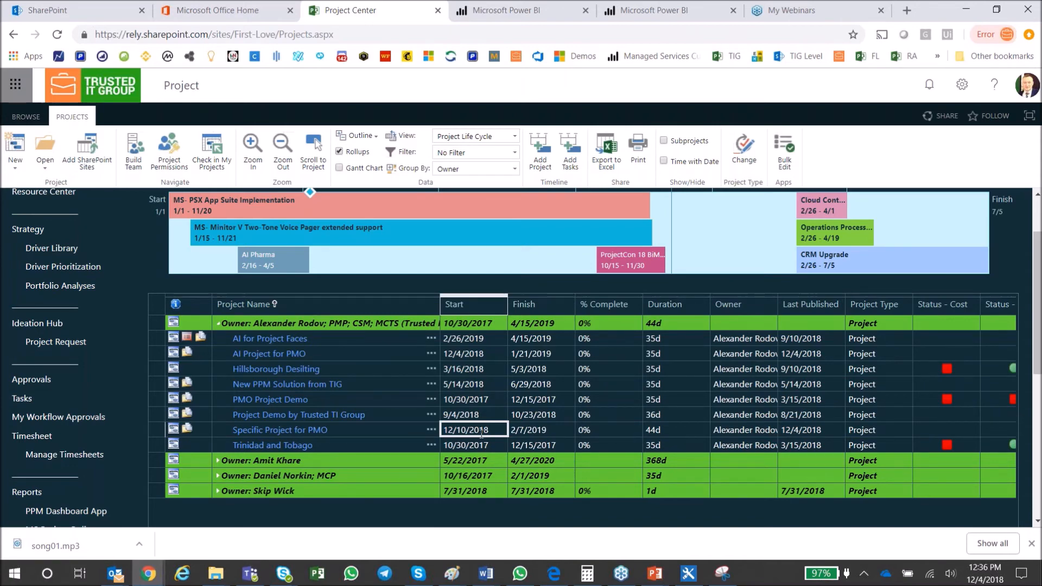
{"action": "key", "text": "Home"}
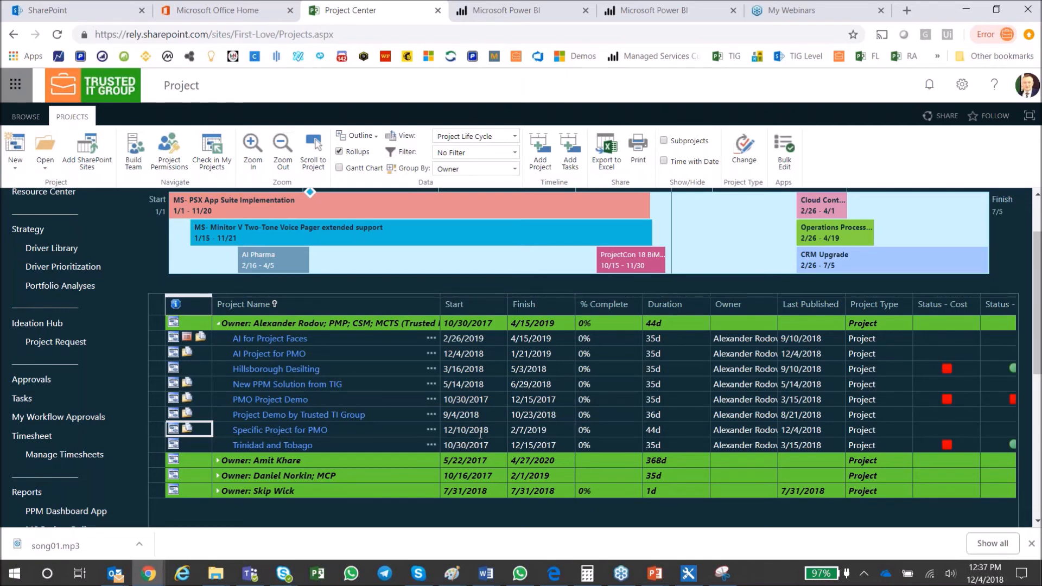
{"action": "left_click", "coordinate": [500, 433]}
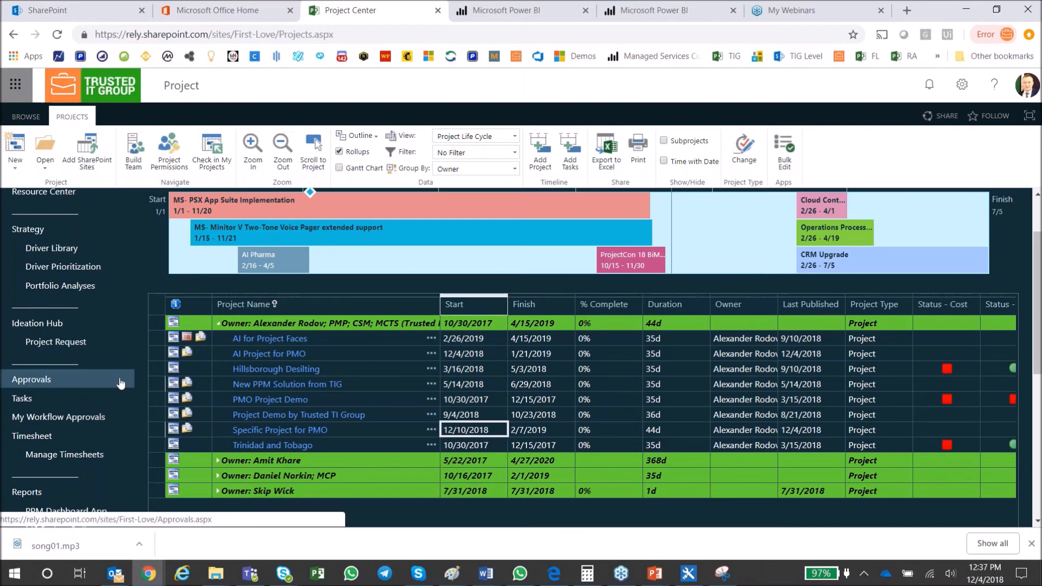
Open the Baseline resource scenario of the Baseline FY 17-18 portfolio analysis and switch to its cost analysis
{"action": "left_click", "coordinate": [77, 289]}
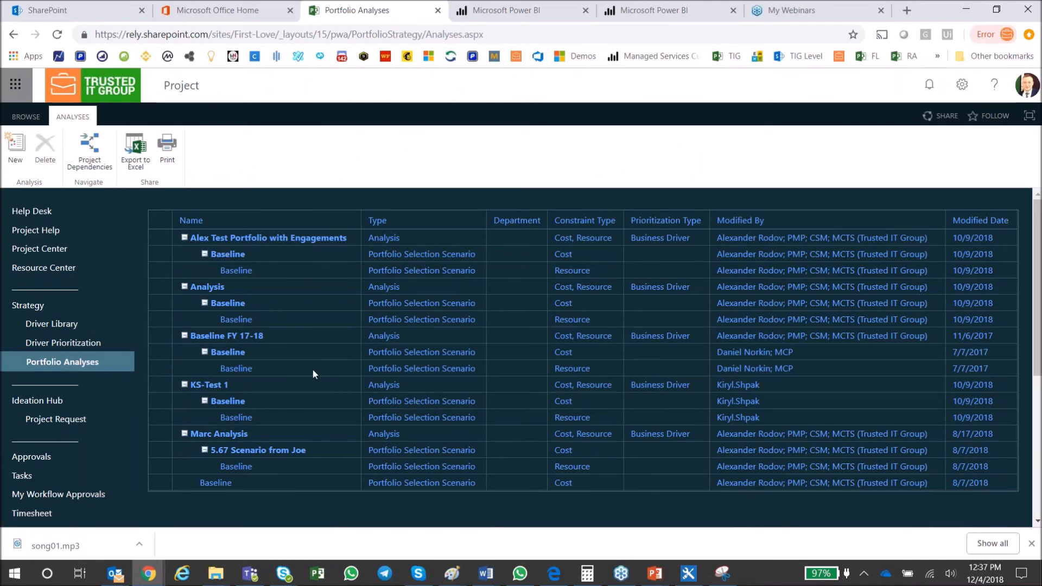
{"action": "left_click", "coordinate": [236, 369]}
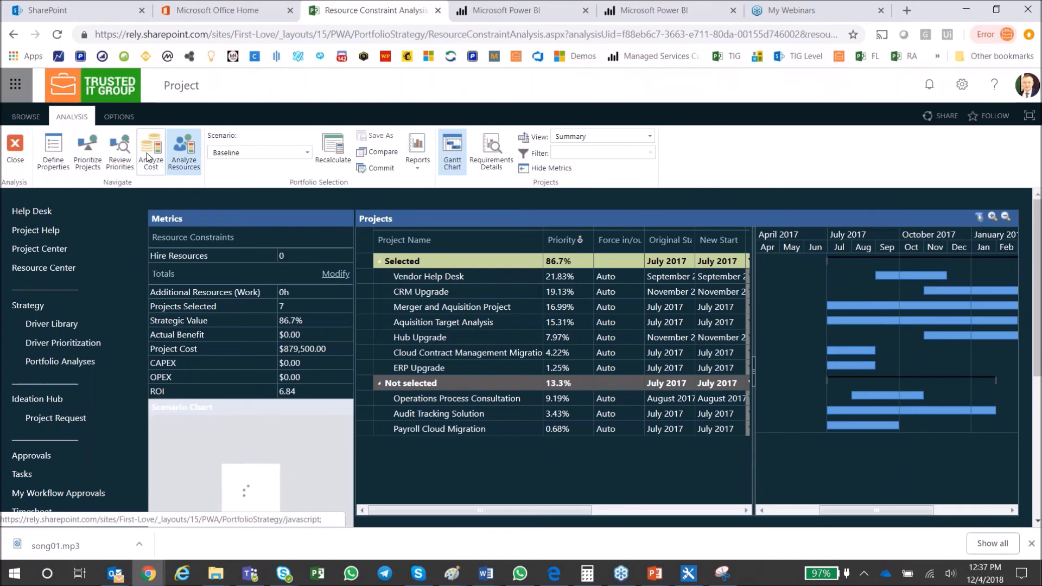
{"action": "left_click", "coordinate": [148, 157]}
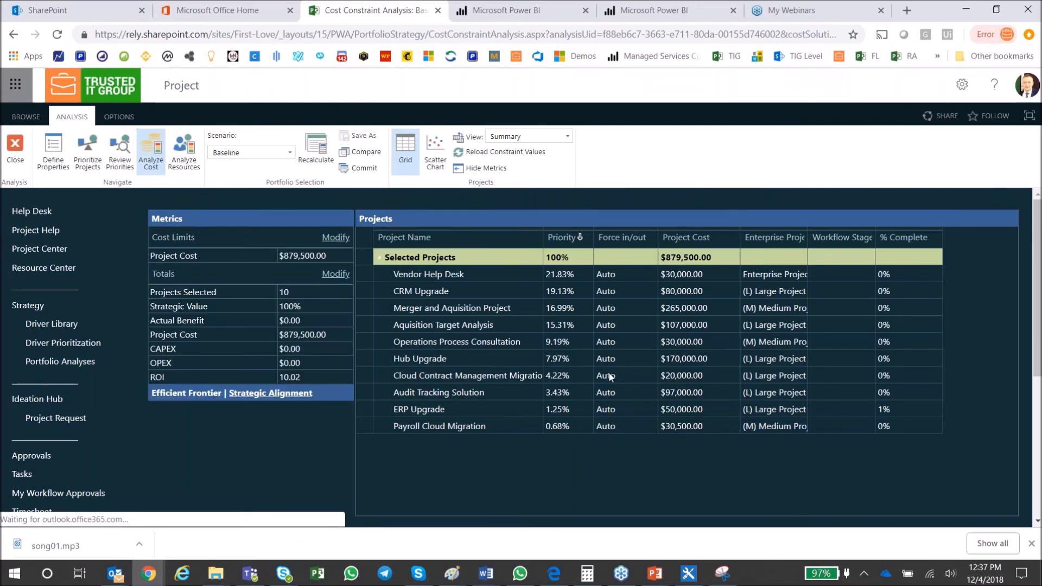
Examine the selected projects' names and individual costs against the total project cost in the Baseline cost analysis
{"action": "left_click_drag", "start_coordinate": [480, 276], "coordinate": [507, 426]}
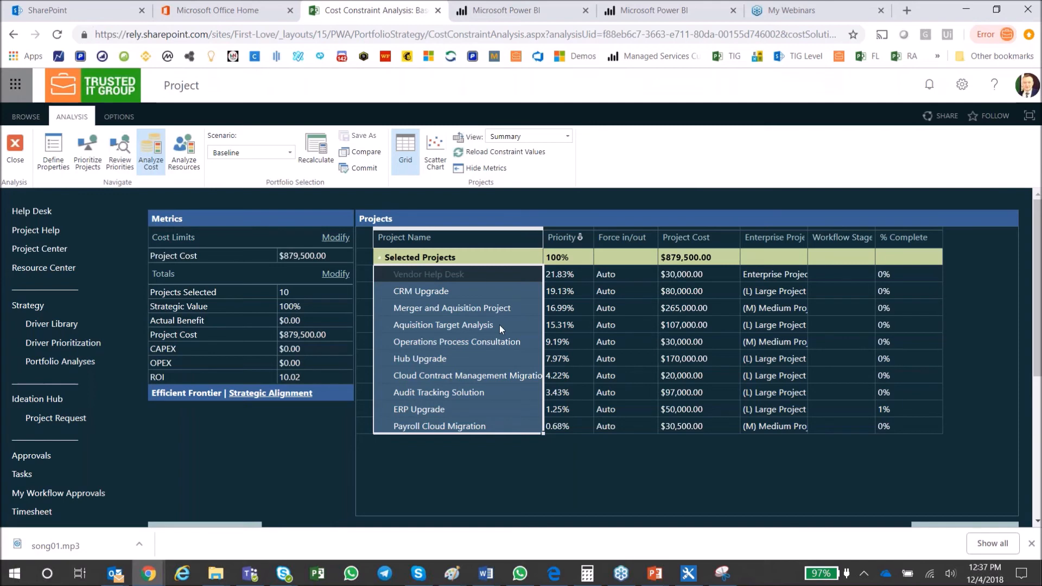
{"action": "left_click", "coordinate": [496, 292]}
{"action": "left_click", "coordinate": [496, 278]}
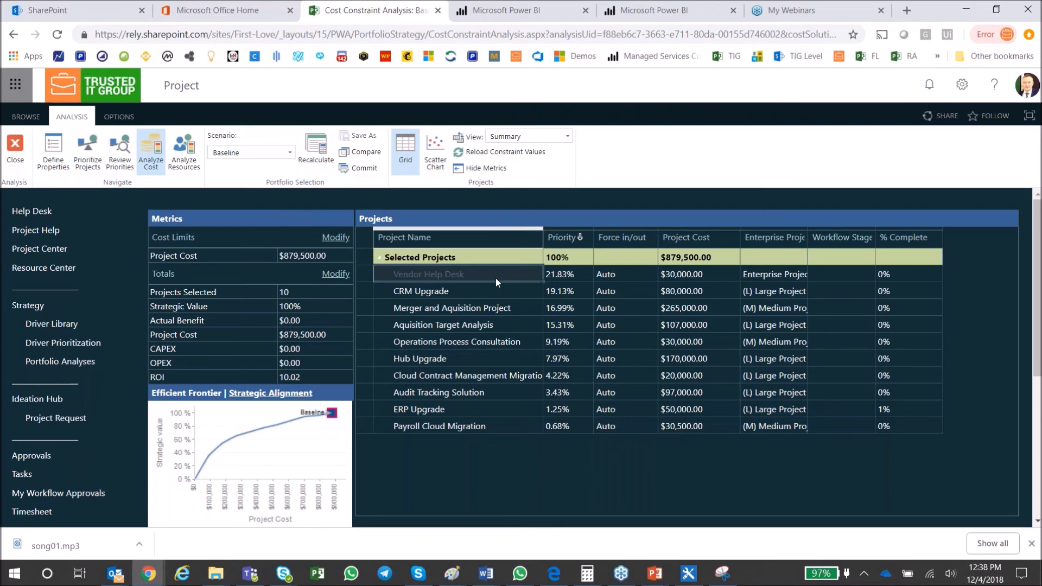
{"action": "left_click_drag", "start_coordinate": [507, 274], "coordinate": [504, 424]}
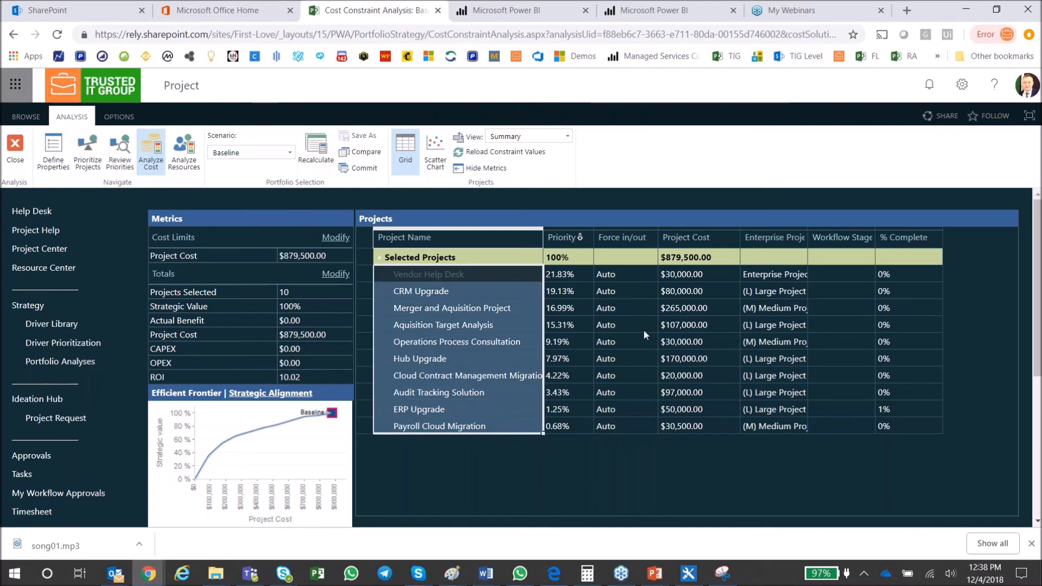
{"action": "left_click_drag", "start_coordinate": [708, 276], "coordinate": [706, 429]}
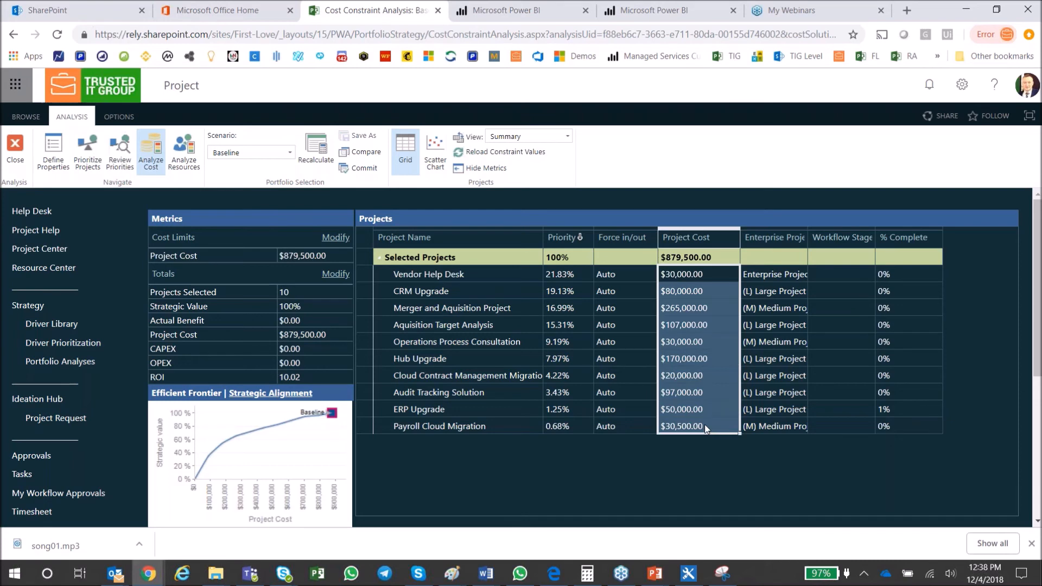
{"action": "left_click", "coordinate": [727, 291]}
{"action": "left_click_drag", "start_coordinate": [728, 275], "coordinate": [728, 315]}
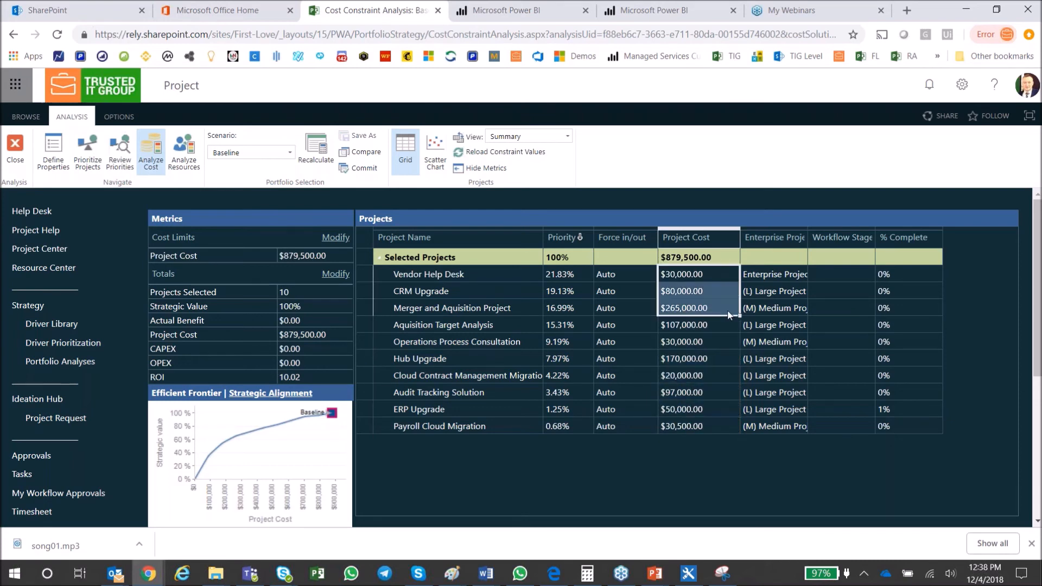
{"action": "left_click", "coordinate": [715, 294]}
{"action": "left_click", "coordinate": [711, 259]}
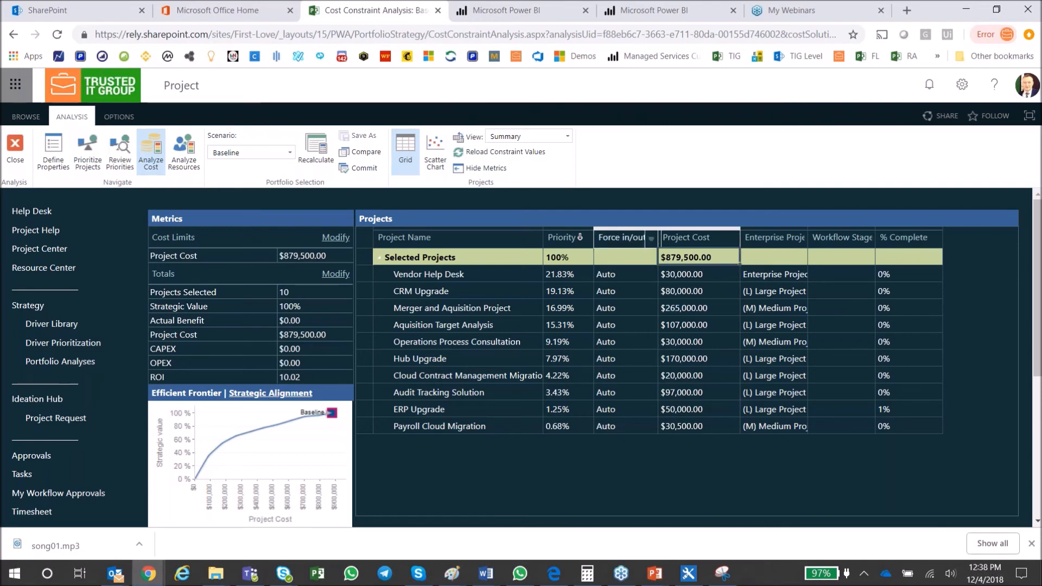
{"action": "left_click", "coordinate": [713, 271]}
{"action": "left_click", "coordinate": [704, 272]}
{"action": "left_click", "coordinate": [704, 257]}
{"action": "left_click", "coordinate": [696, 276]}
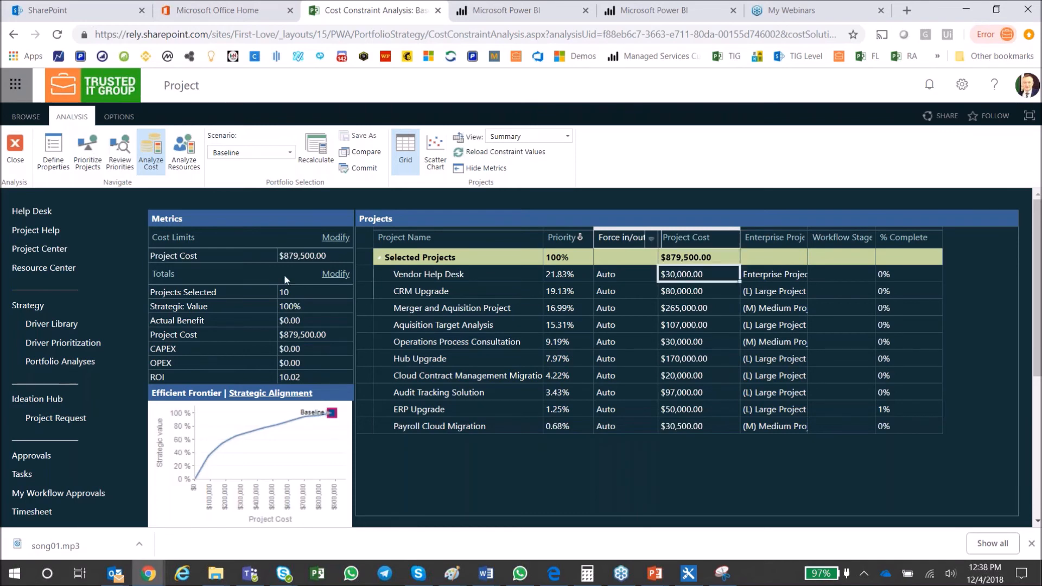
Set the Project Cost limit to $400,000 and recalculate the portfolio selection
{"action": "left_click", "coordinate": [294, 257]}
{"action": "left_click_drag", "start_coordinate": [294, 256], "coordinate": [284, 255]}
{"action": "type", "text": "49"}
{"action": "key", "text": "BackSpace"}
{"action": "type", "text": "000"}
{"action": "key", "text": "shift+End"}
{"action": "type", "text": "000"}
{"action": "left_click", "coordinate": [301, 256]}
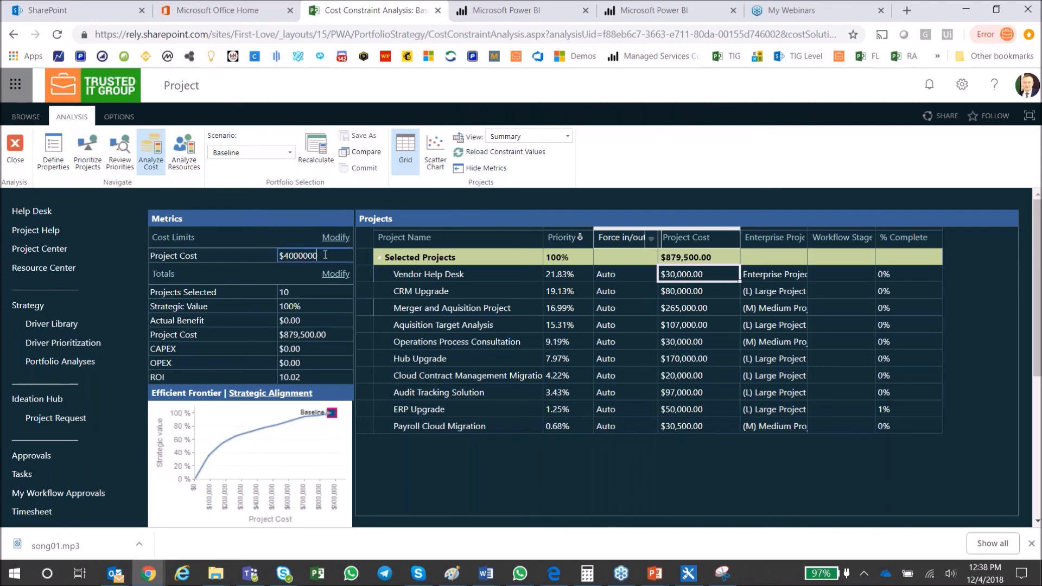
{"action": "key", "text": "BackSpace"}
{"action": "left_click", "coordinate": [322, 148]}
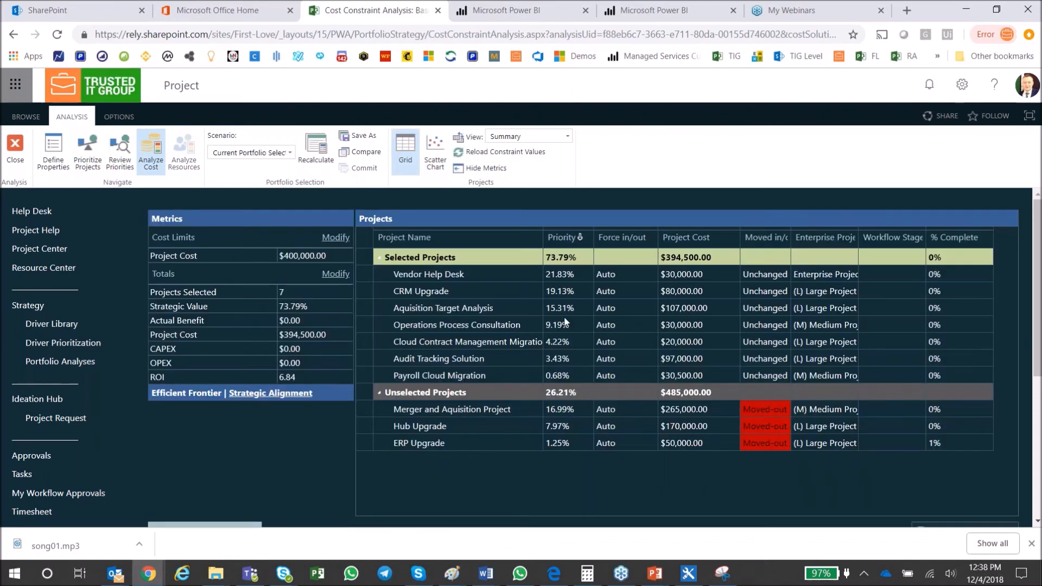
Examine the selected projects' total cost, the unselected projects, and the priority and cost of the Merger and Aquisition Project
{"action": "left_click", "coordinate": [695, 260]}
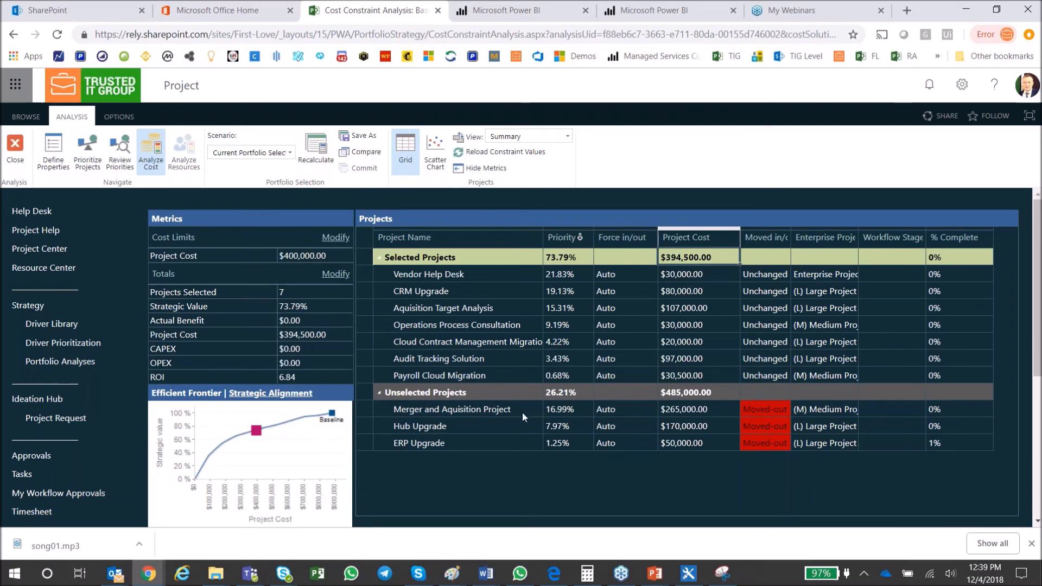
{"action": "left_click_drag", "start_coordinate": [519, 409], "coordinate": [522, 443]}
{"action": "left_click_drag", "start_coordinate": [592, 442], "coordinate": [772, 441]}
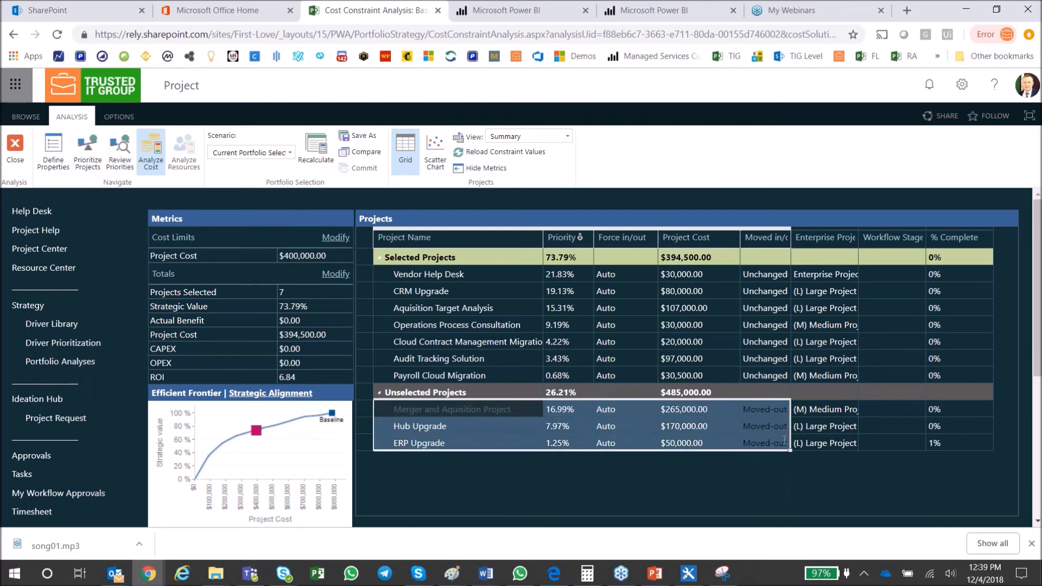
{"action": "left_click", "coordinate": [514, 415]}
{"action": "left_click", "coordinate": [515, 418]}
{"action": "left_click", "coordinate": [515, 414]}
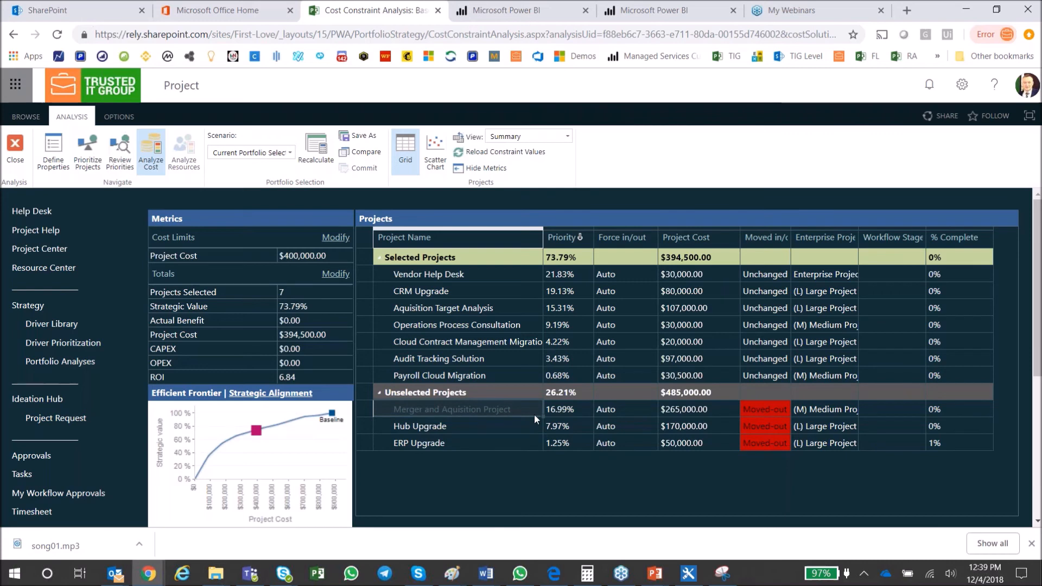
{"action": "left_click", "coordinate": [581, 412]}
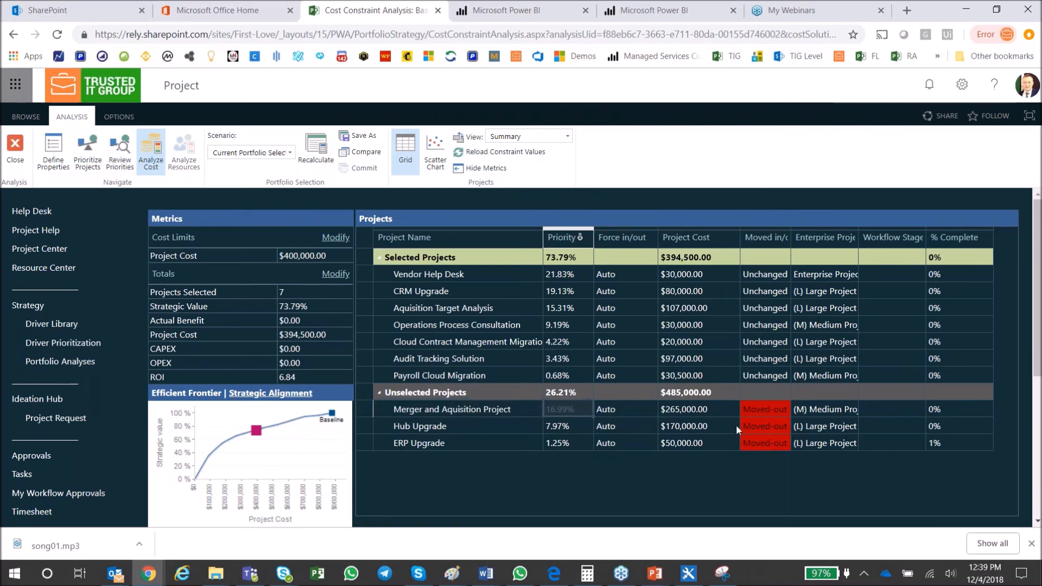
{"action": "left_click", "coordinate": [706, 410]}
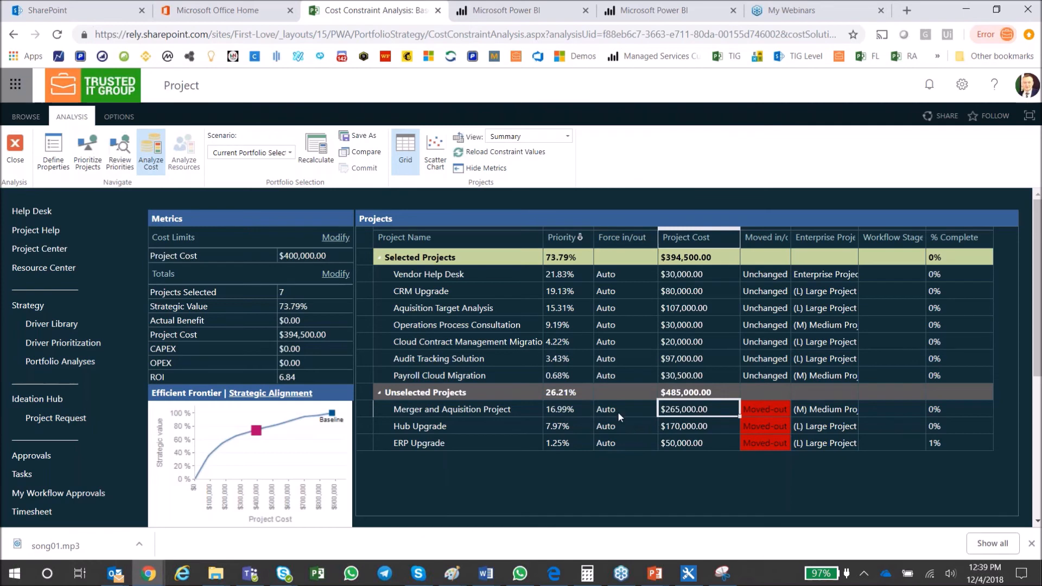
Compare the total priority and total project cost of the selected projects with those of the unselected projects
{"action": "left_click", "coordinate": [569, 413]}
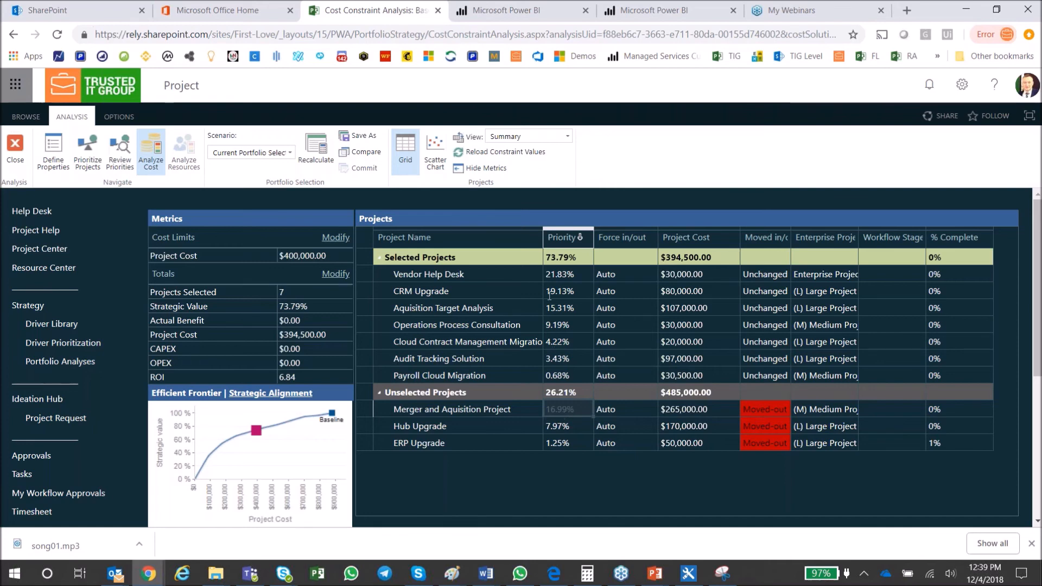
{"action": "left_click", "coordinate": [558, 258]}
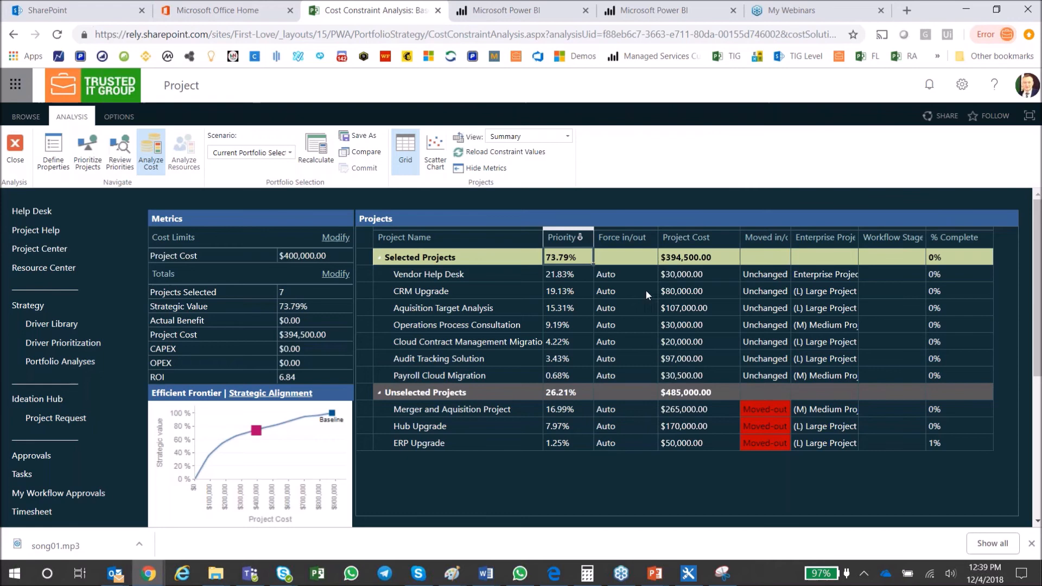
{"action": "left_click", "coordinate": [697, 260]}
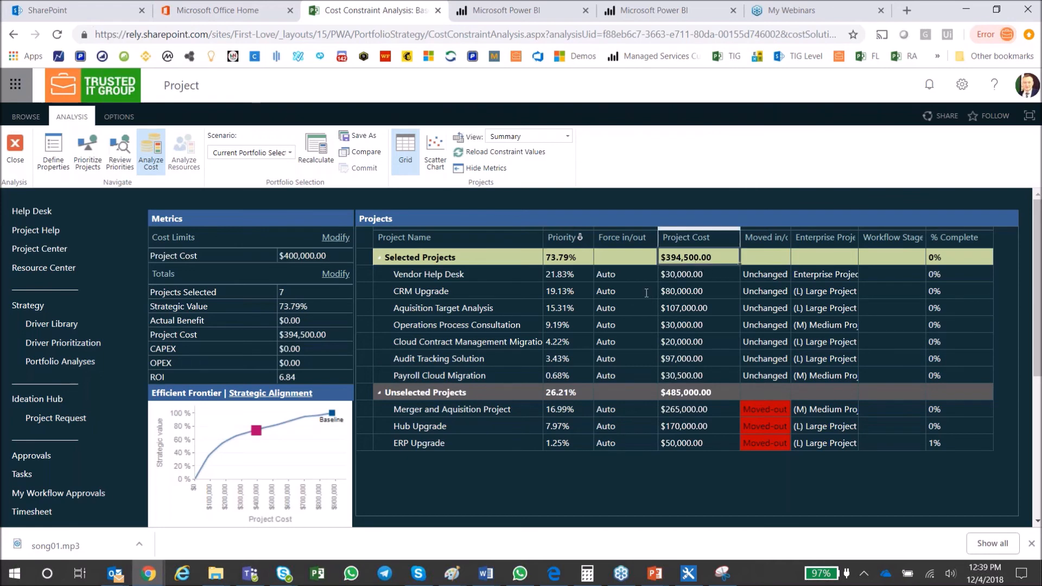
{"action": "left_click", "coordinate": [543, 399]}
{"action": "left_click", "coordinate": [687, 406]}
{"action": "left_click", "coordinate": [588, 395]}
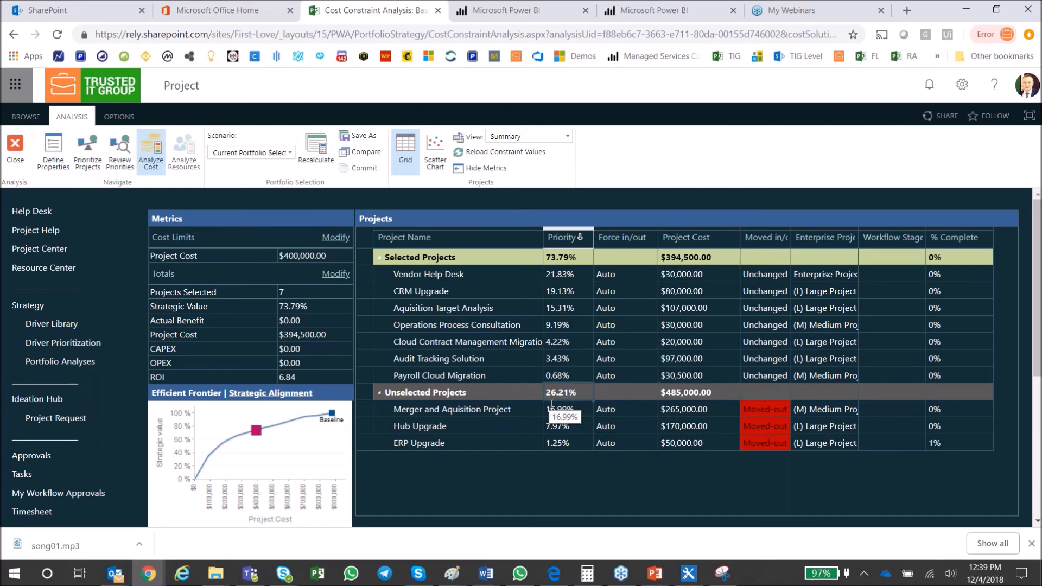
{"action": "left_click", "coordinate": [686, 404]}
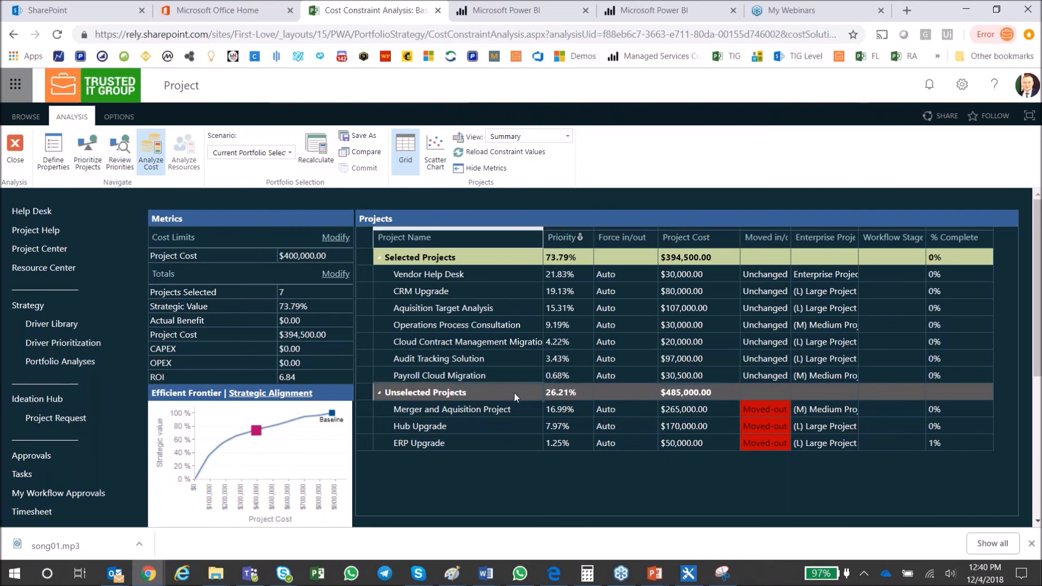
Force the Merger and Aquisition Project into the portfolio with the Forced-in reason Executive Priority
{"action": "left_click", "coordinate": [616, 412]}
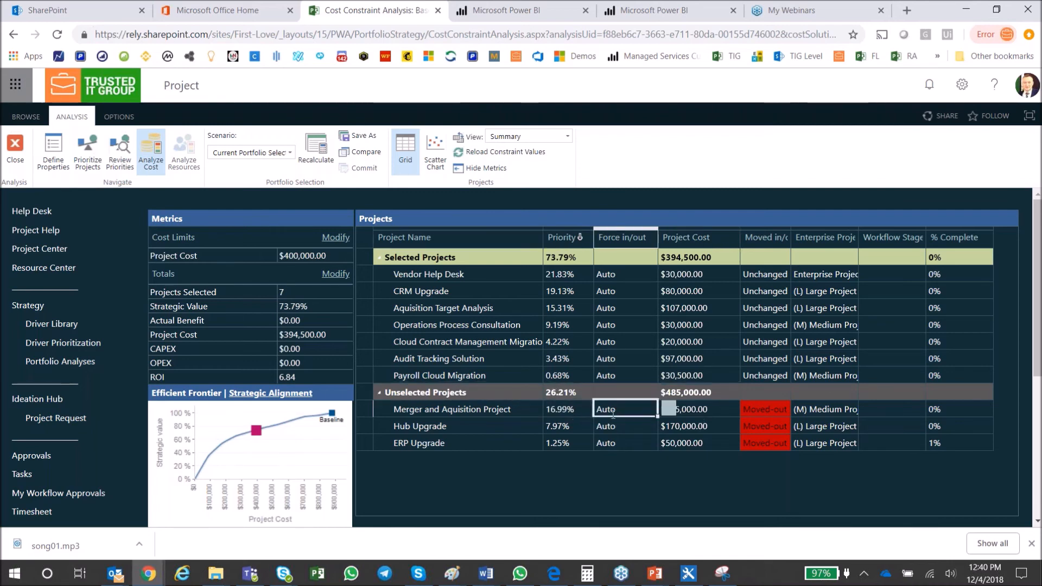
{"action": "left_click", "coordinate": [668, 409]}
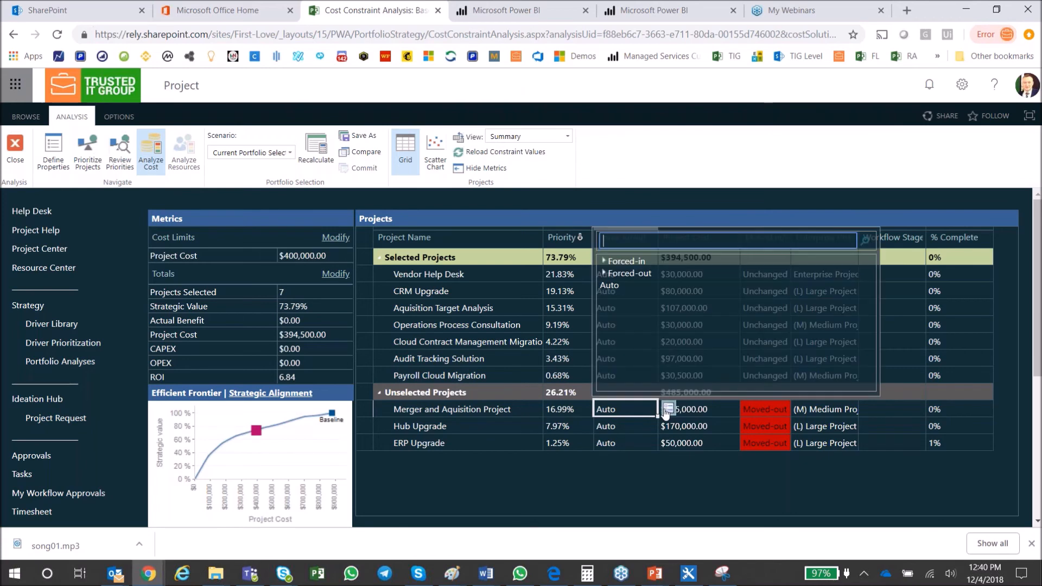
{"action": "left_click", "coordinate": [603, 260]}
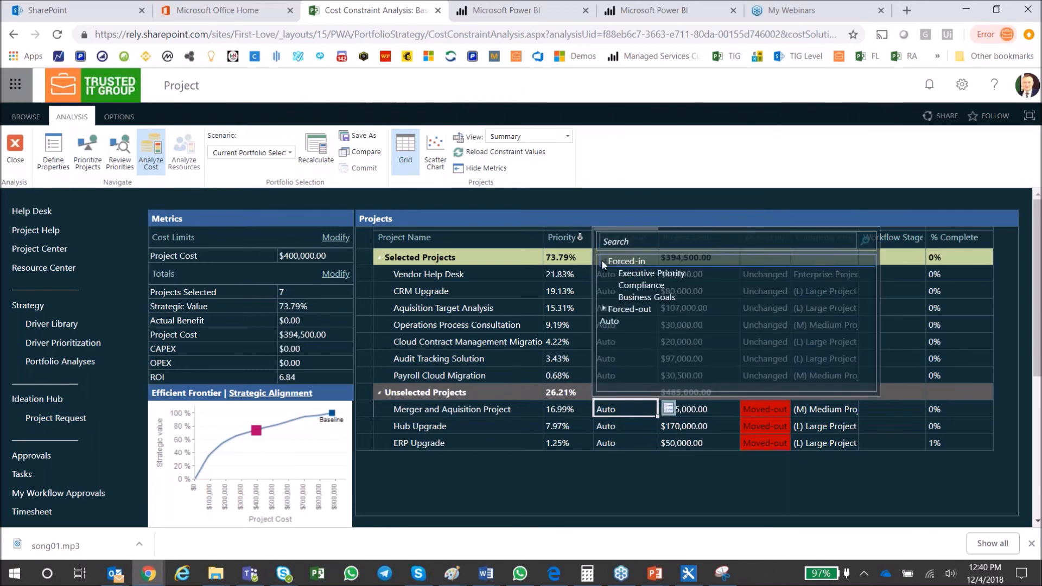
{"action": "left_click", "coordinate": [652, 274]}
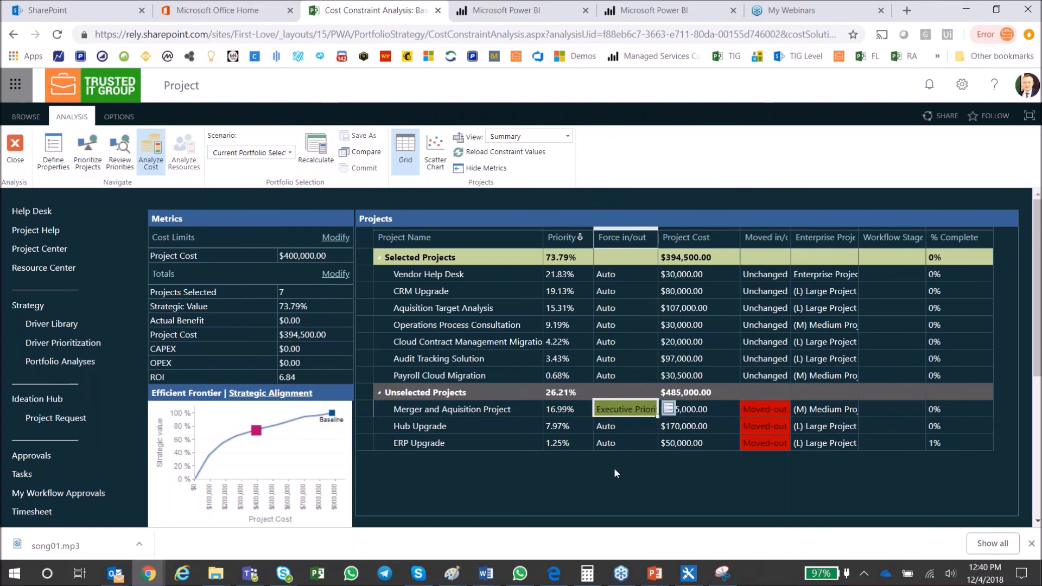
{"action": "left_click", "coordinate": [529, 409]}
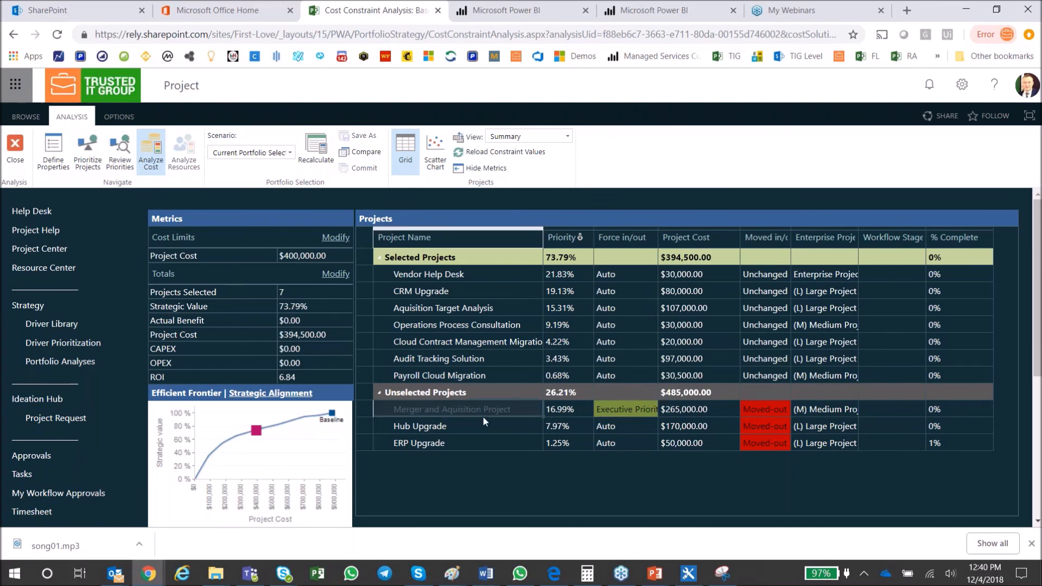
{"action": "key", "text": "Tab"}
{"action": "left_click", "coordinate": [510, 411]}
Force the CRM Upgrade out of the portfolio for Resource Limitations and recalculate the portfolio selection
{"action": "left_click", "coordinate": [633, 295]}
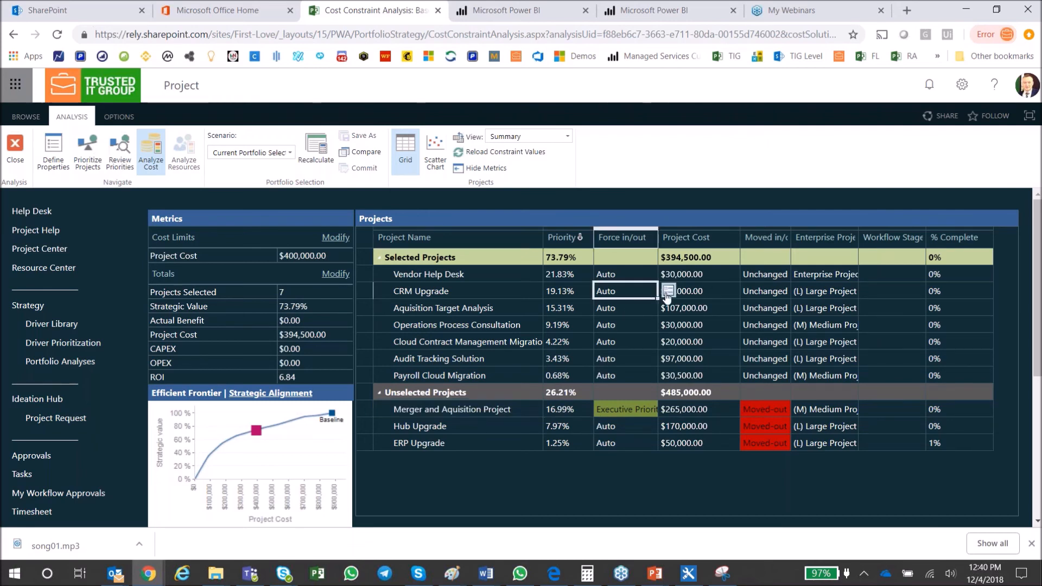
{"action": "left_click", "coordinate": [667, 292]}
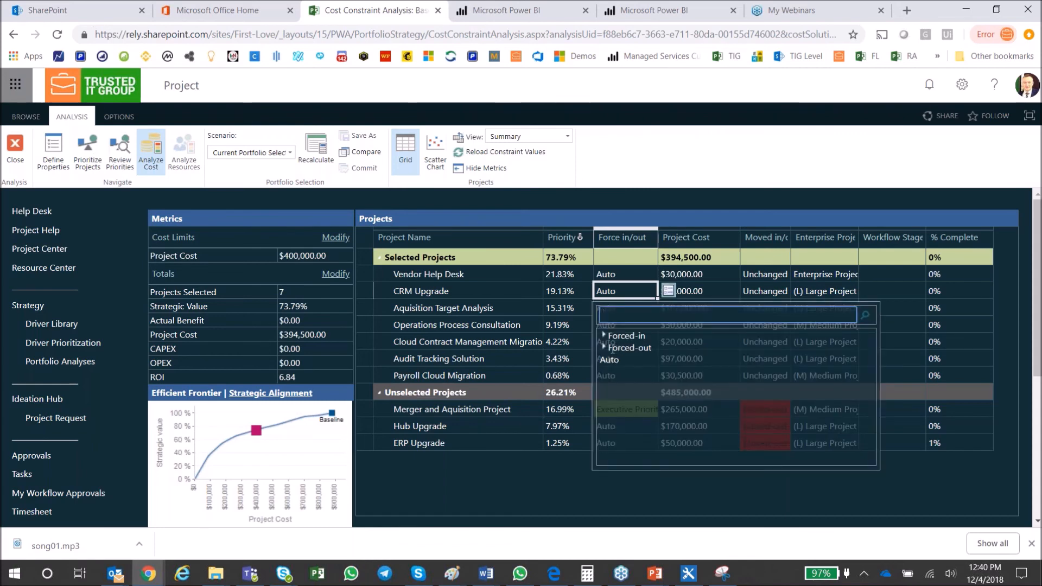
{"action": "left_click", "coordinate": [605, 350]}
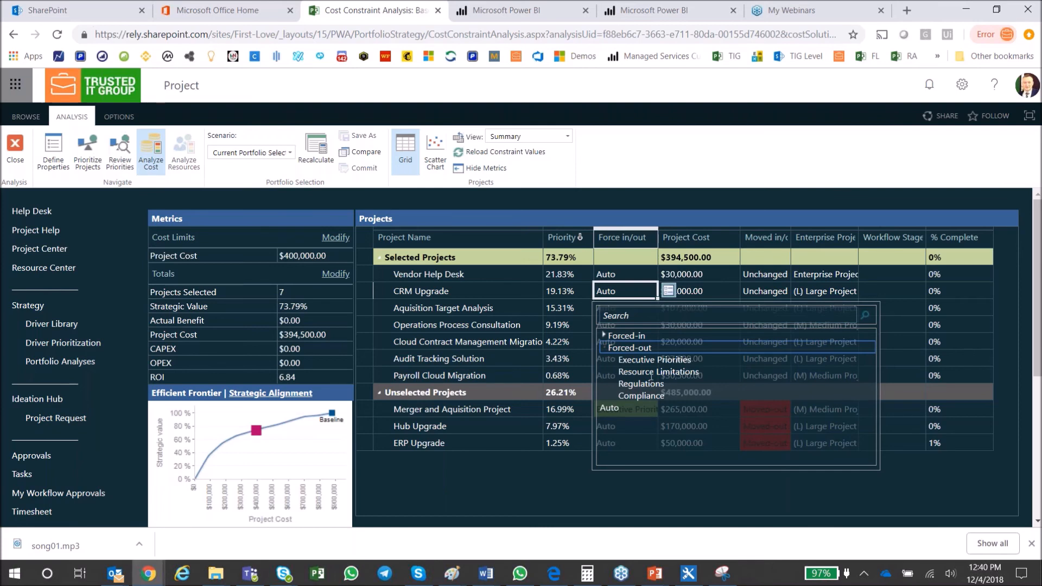
{"action": "left_click", "coordinate": [654, 372]}
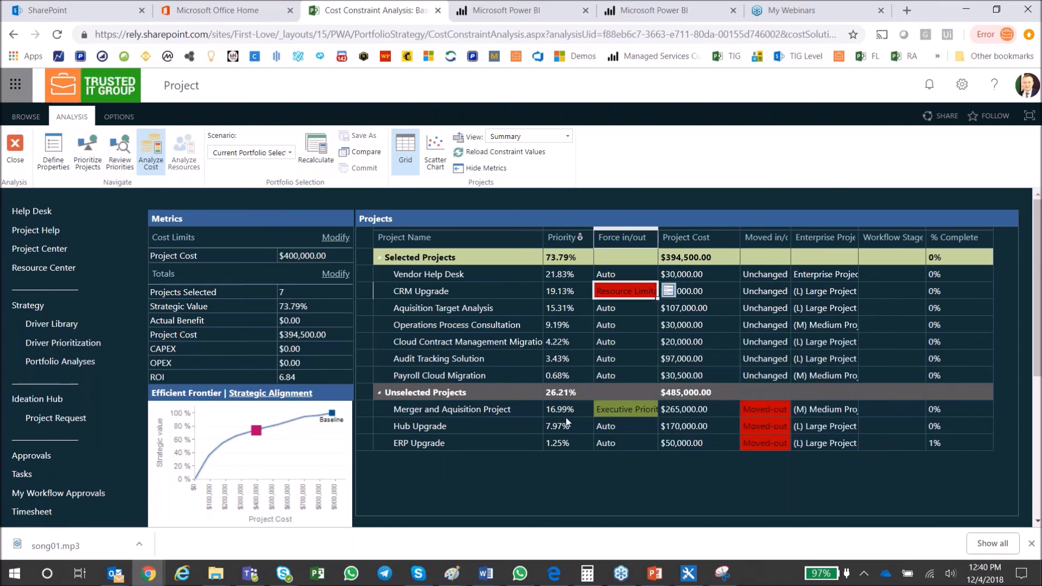
{"action": "left_click", "coordinate": [625, 410]}
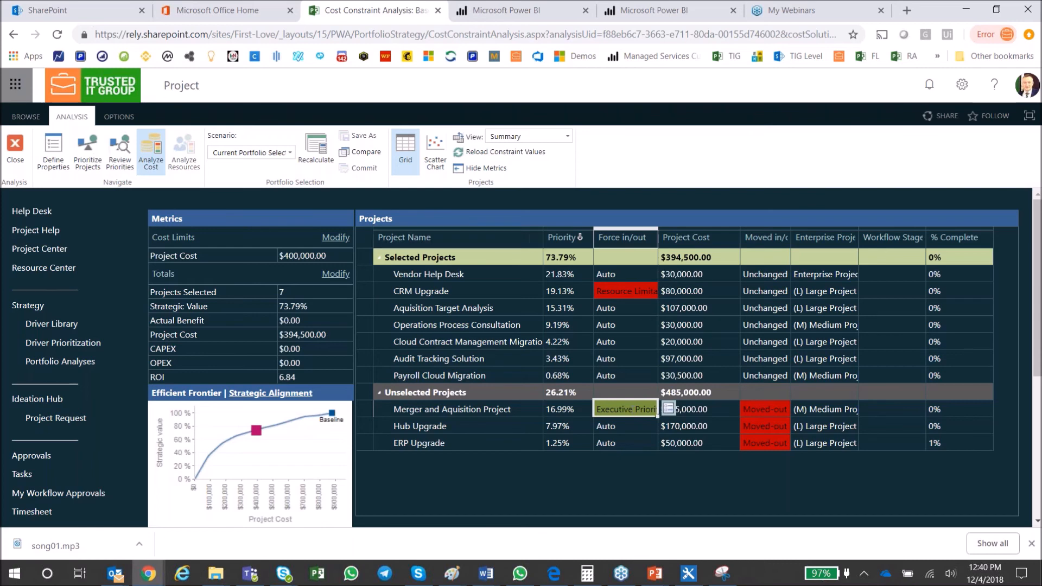
{"action": "left_click", "coordinate": [324, 158]}
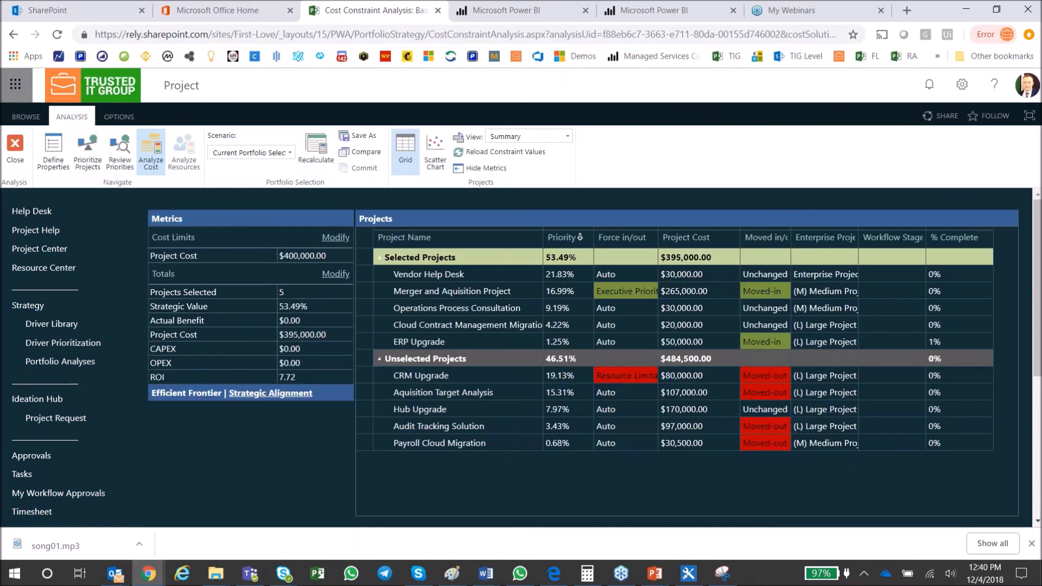
Examine the recalculated selection's total cost and priority, along with the projects moved in and moved out
{"action": "left_click", "coordinate": [702, 258]}
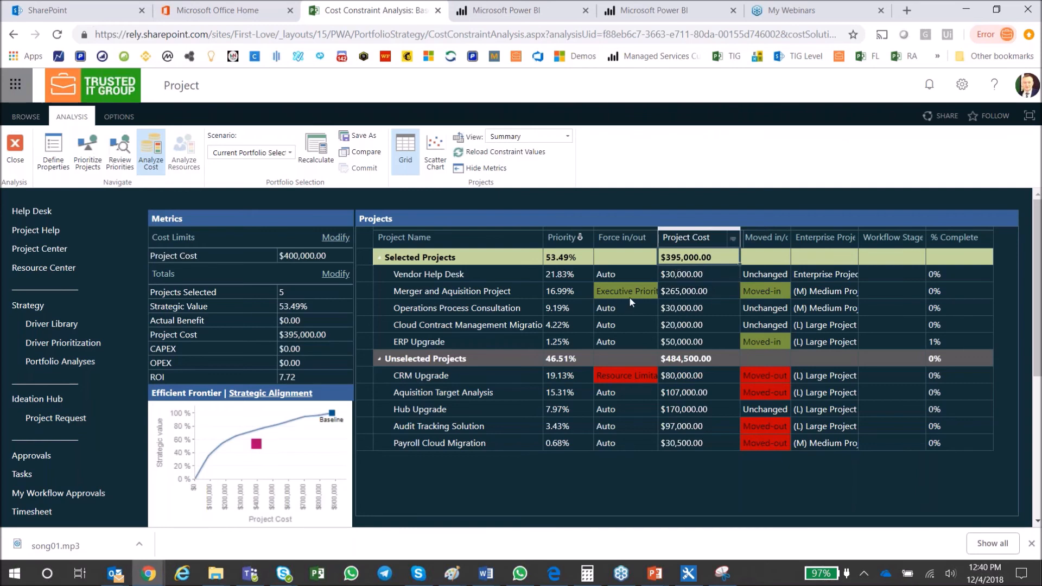
{"action": "left_click", "coordinate": [562, 262]}
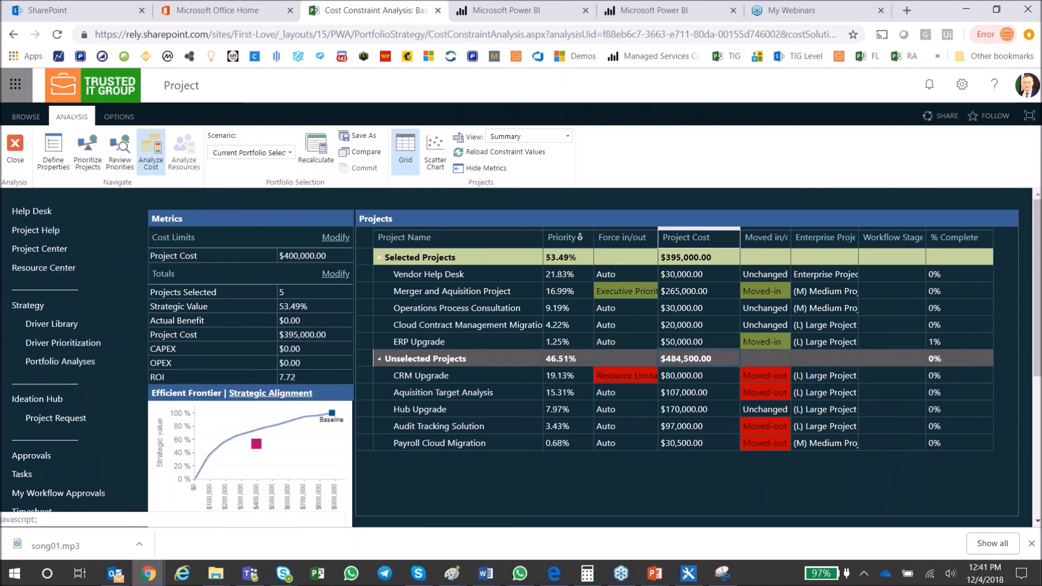
{"action": "left_click", "coordinate": [11, 90]}
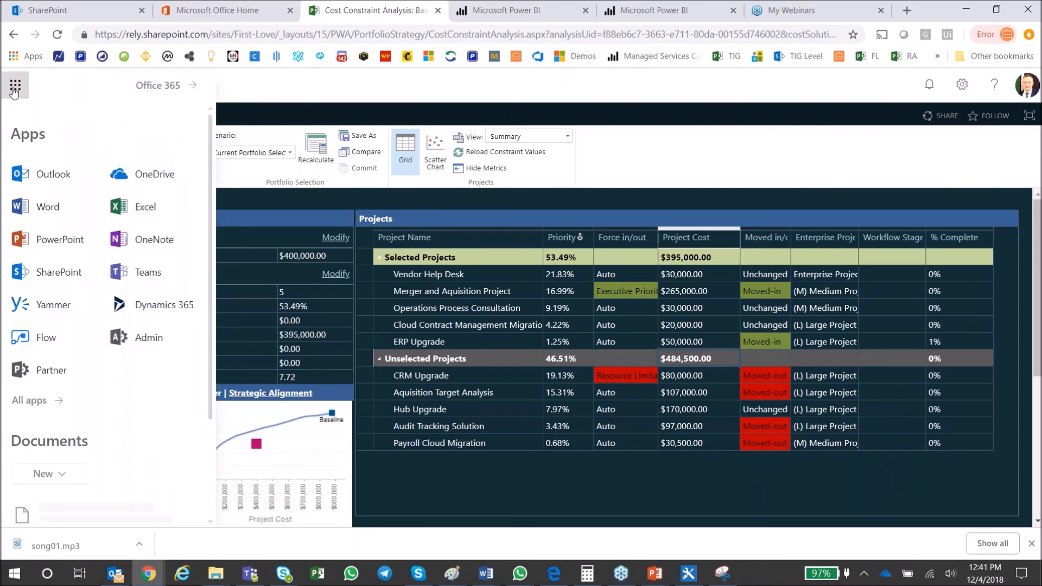
{"action": "left_click", "coordinate": [15, 90]}
{"action": "left_click", "coordinate": [513, 341]}
{"action": "left_click", "coordinate": [516, 325]}
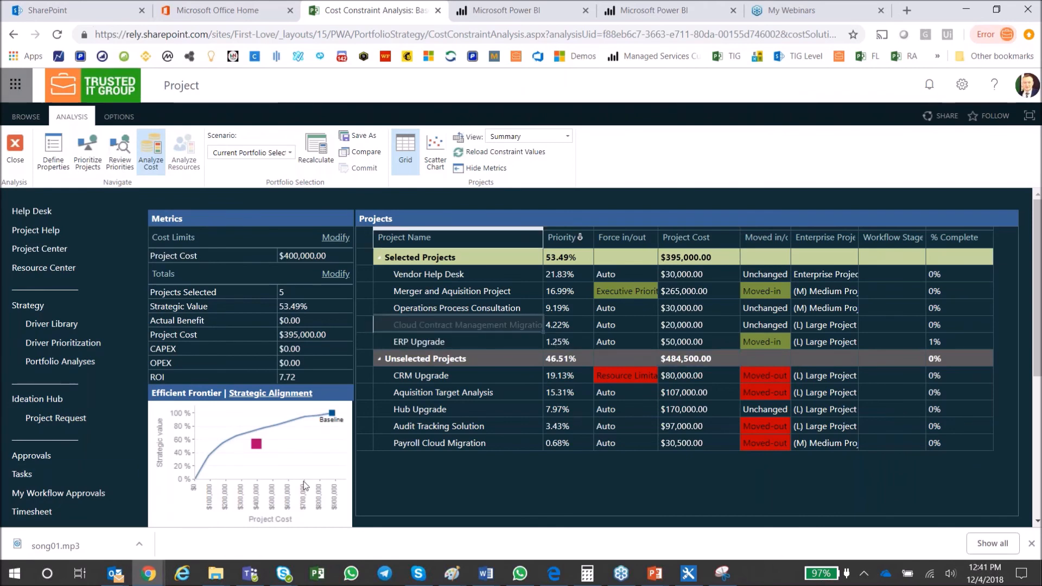
{"action": "left_click", "coordinate": [529, 444]}
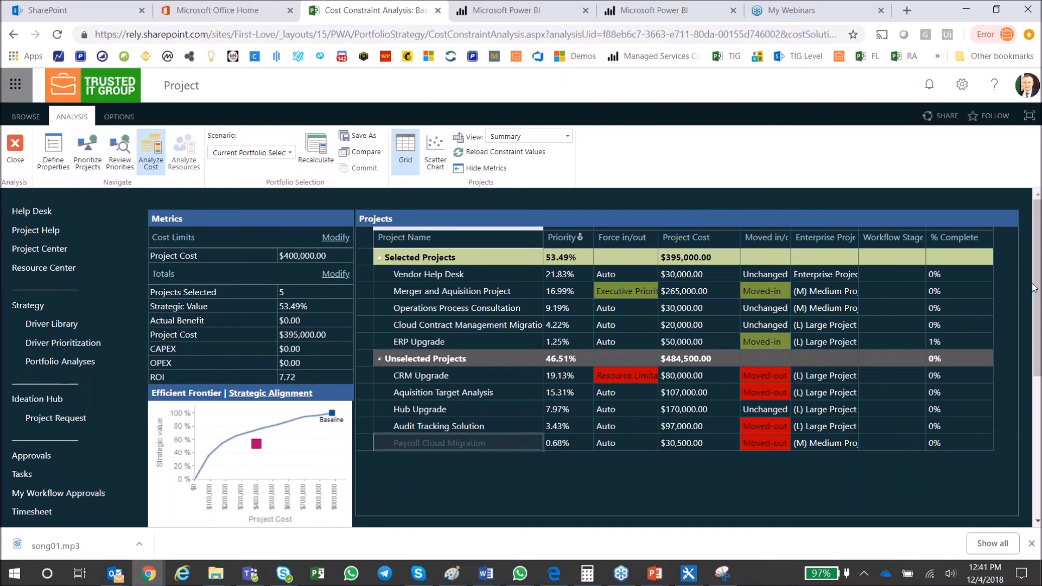
Open the MS Project Online Reports and highlight a single test project in the Portfolio Dashboard, clearing the highlight again
{"action": "left_click_drag", "start_coordinate": [1033, 288], "coordinate": [1039, 403]}
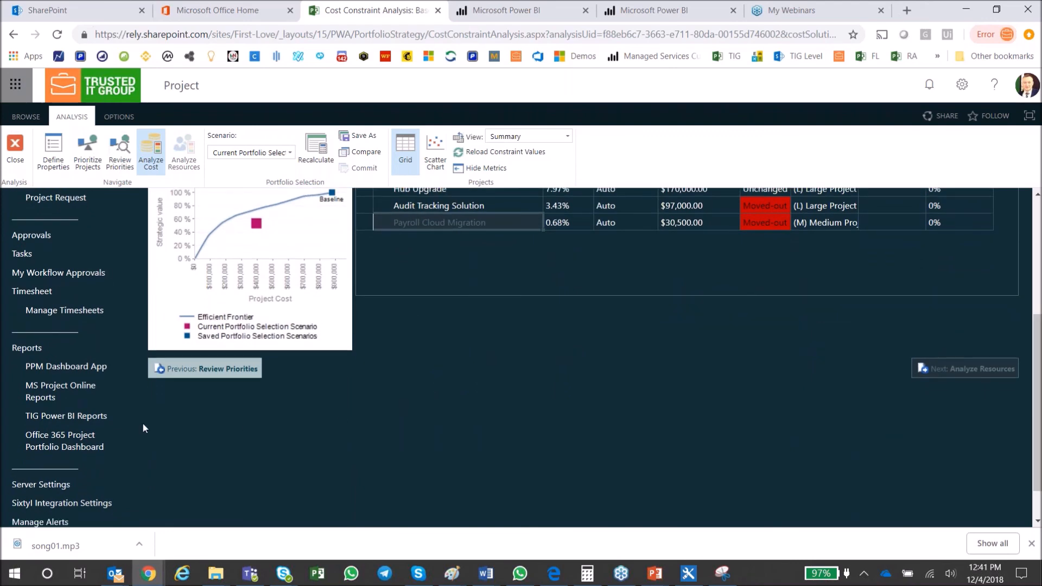
{"action": "left_click", "coordinate": [43, 397]}
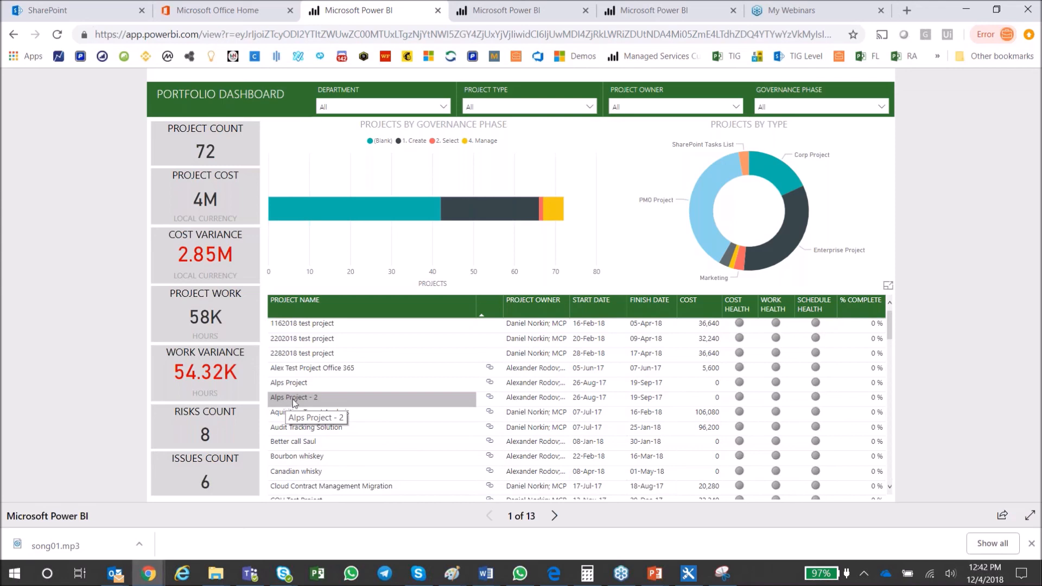
{"action": "left_click", "coordinate": [383, 366]}
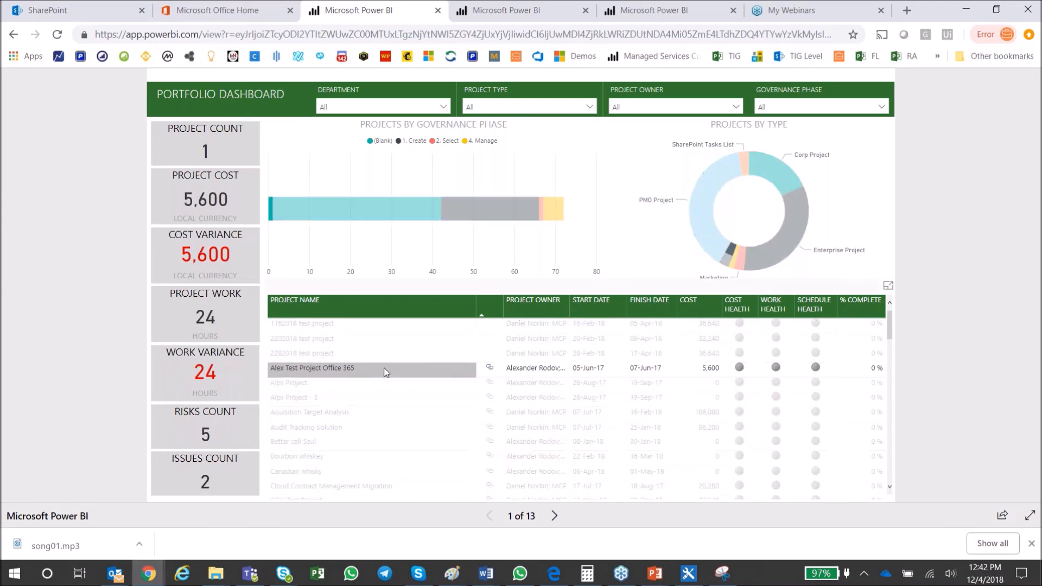
{"action": "left_click", "coordinate": [383, 367]}
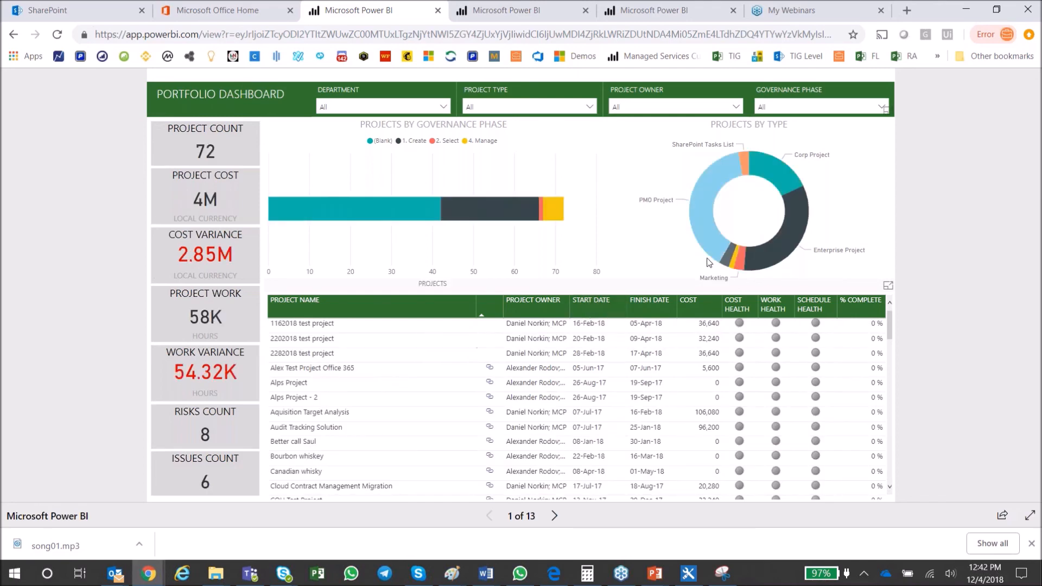
Filter the Portfolio Dashboard by the Corp Project type and by SharePoint Tasks List, clearing each filter after viewing
{"action": "left_click", "coordinate": [777, 174]}
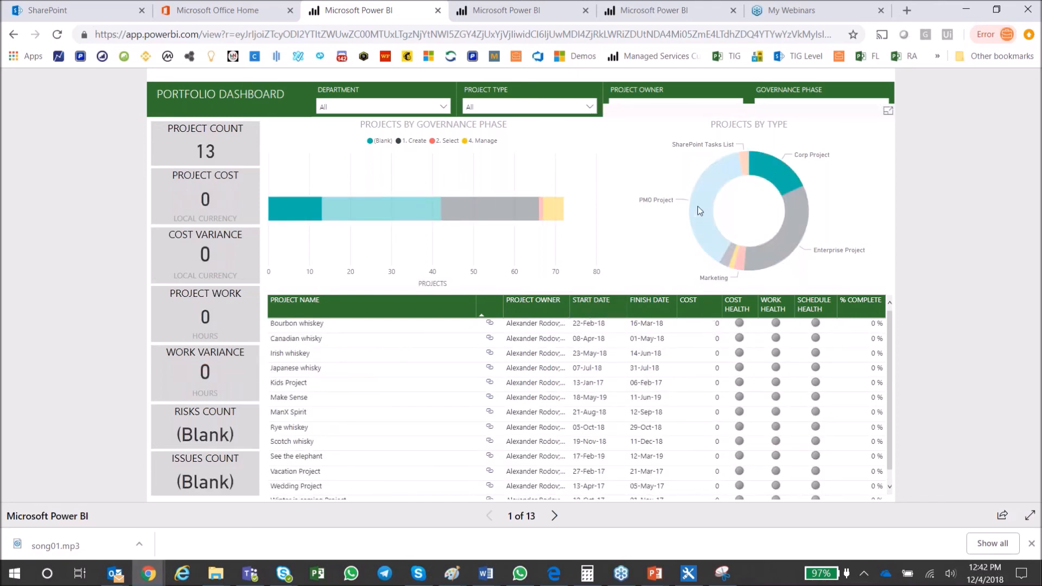
{"action": "left_click", "coordinate": [758, 173]}
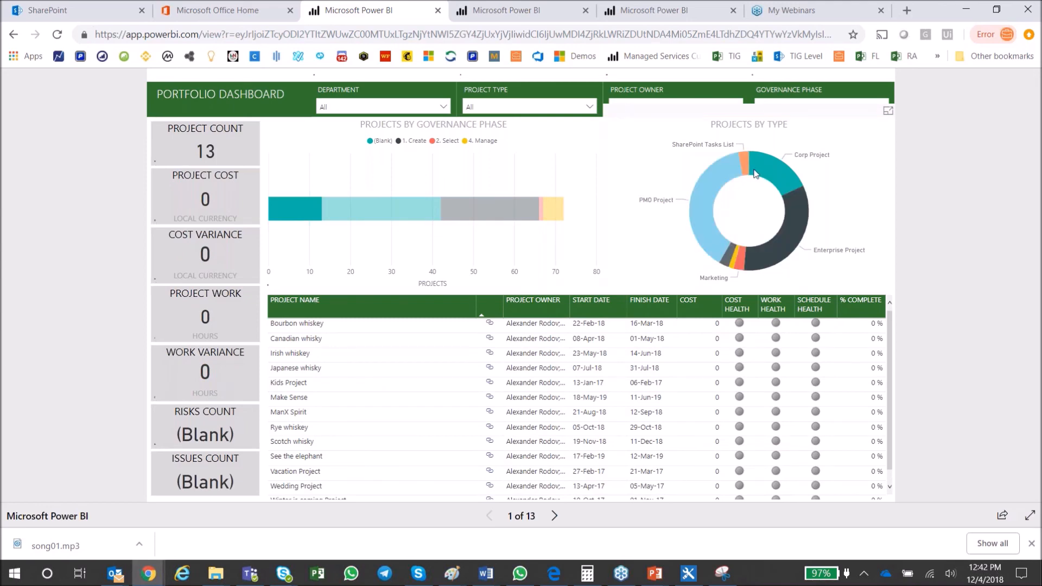
{"action": "left_click", "coordinate": [747, 165]}
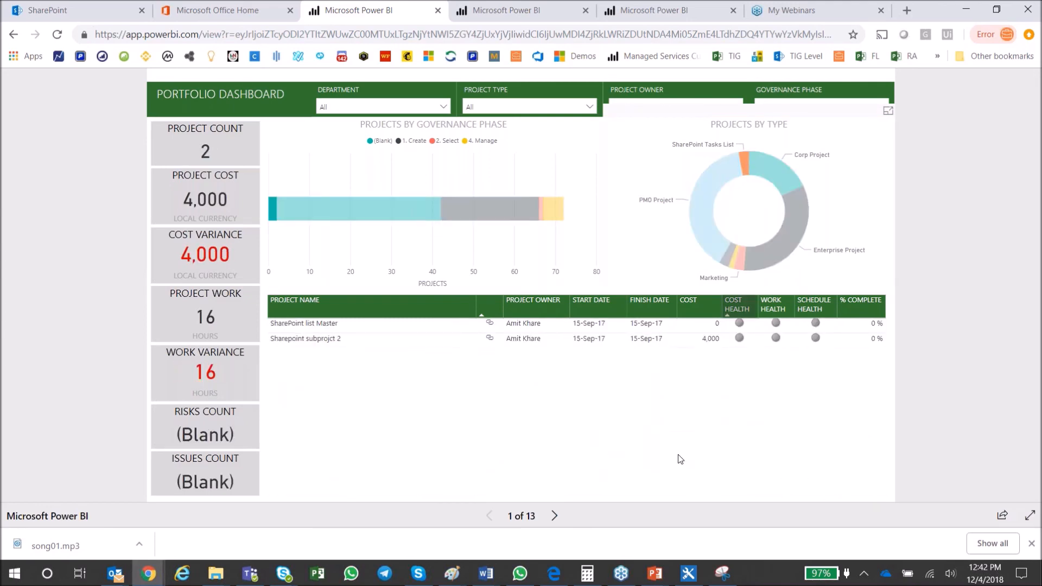
{"action": "left_click", "coordinate": [743, 162]}
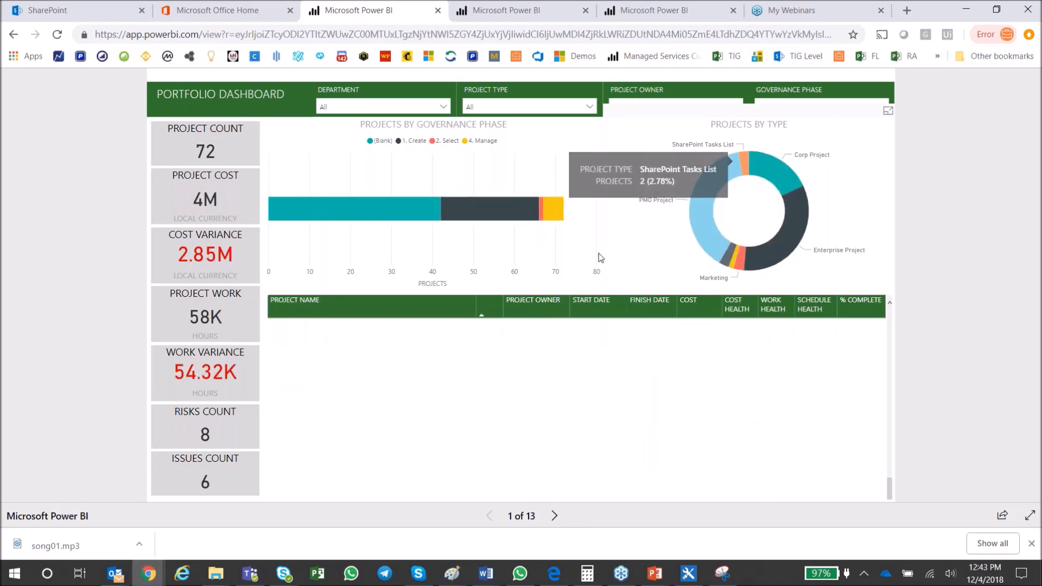
Review the report's Timeline, Costs, Milestones, Risks, Issues and Availability pages in turn
{"action": "left_click", "coordinate": [554, 517]}
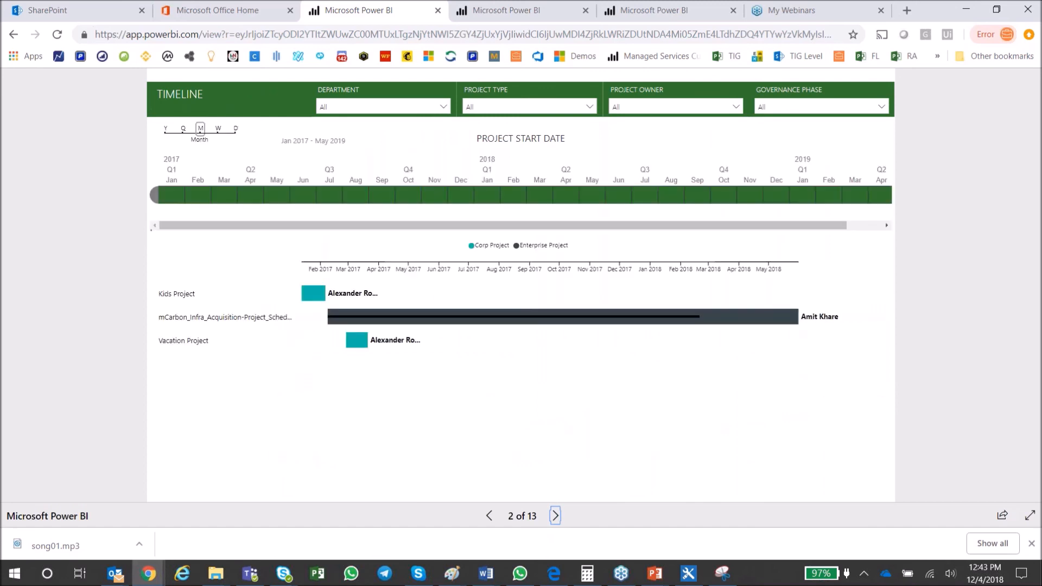
{"action": "left_click", "coordinate": [554, 516]}
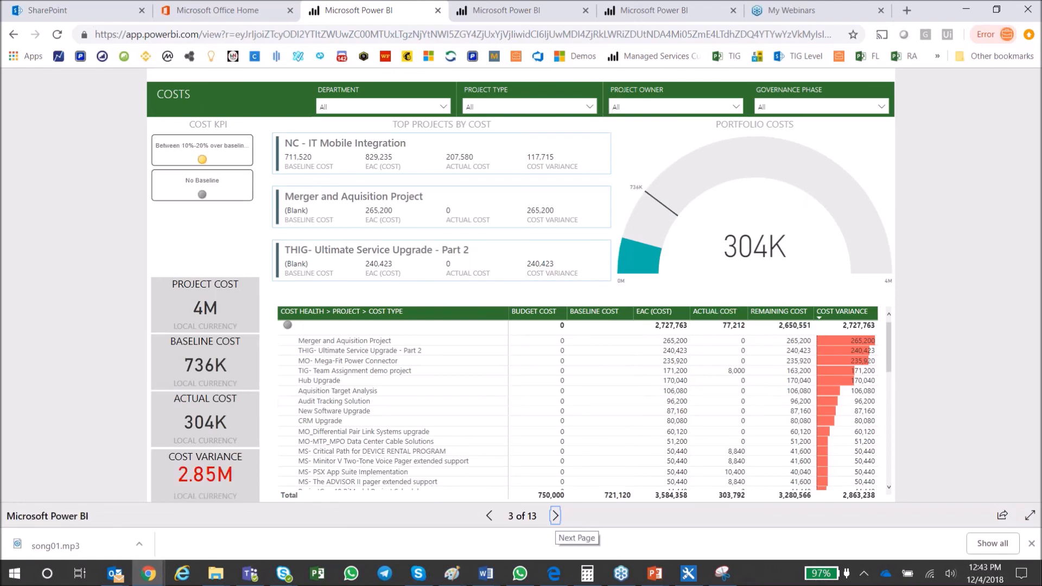
{"action": "left_click", "coordinate": [554, 516]}
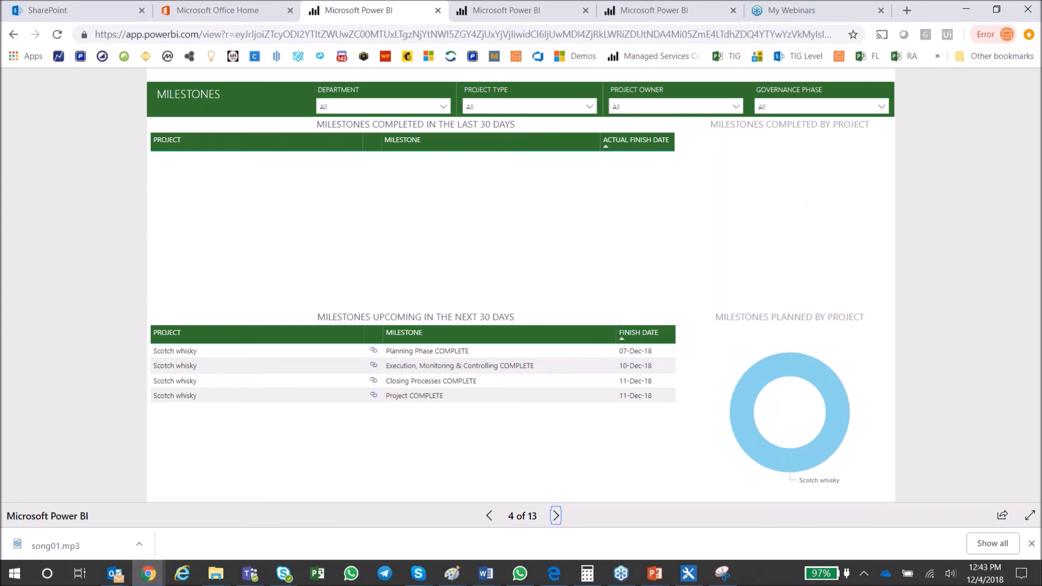
{"action": "left_click", "coordinate": [555, 515]}
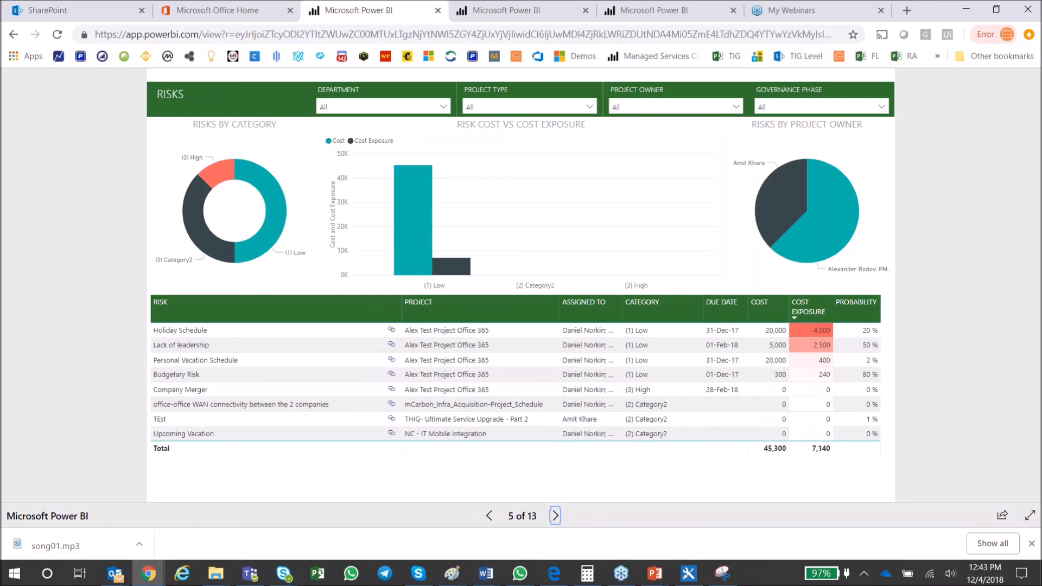
{"action": "left_click", "coordinate": [555, 516]}
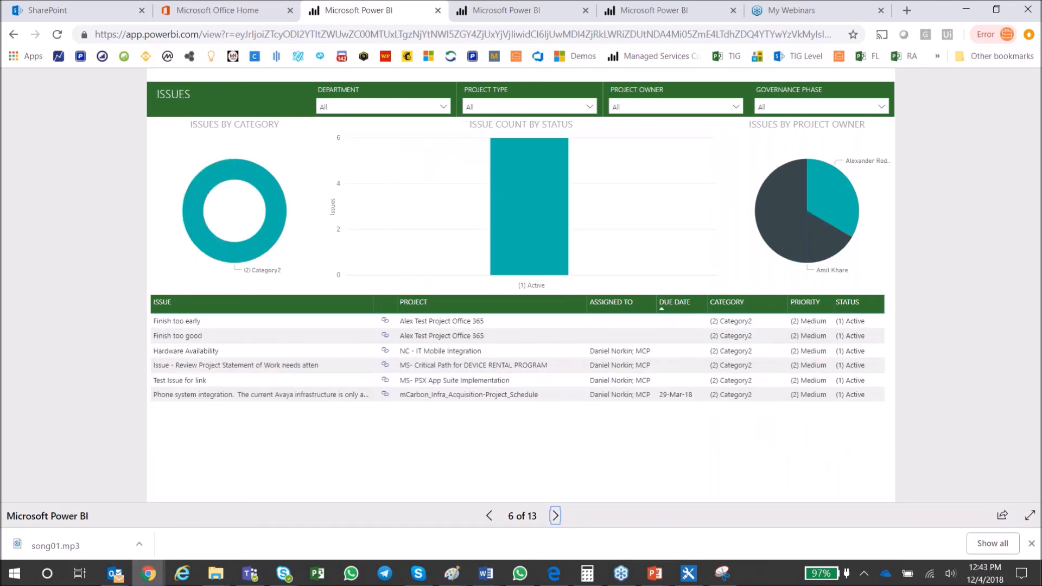
{"action": "left_click", "coordinate": [555, 515]}
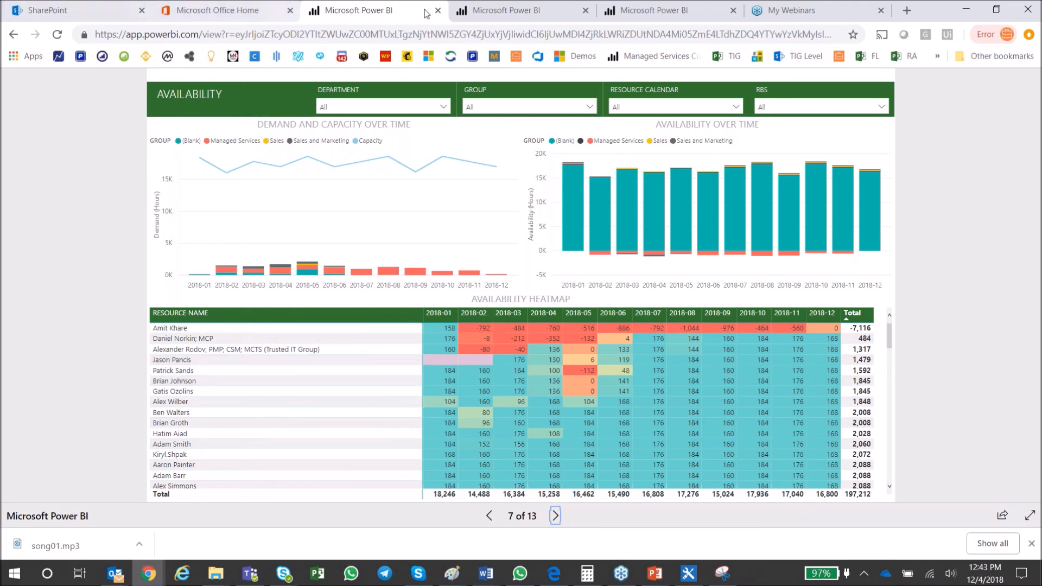
Bring up the Portfolio Summary Report and filter it to projects finishing in 2017, clearing the filter after viewing
{"action": "left_click", "coordinate": [511, 13]}
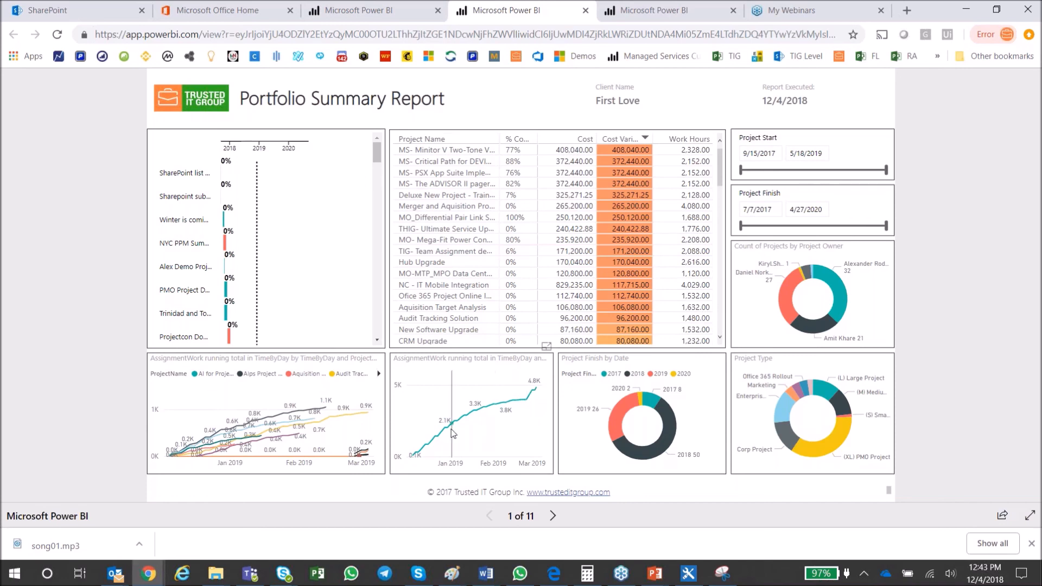
{"action": "mouse_move", "coordinate": [521, 408]}
{"action": "left_click", "coordinate": [656, 407]}
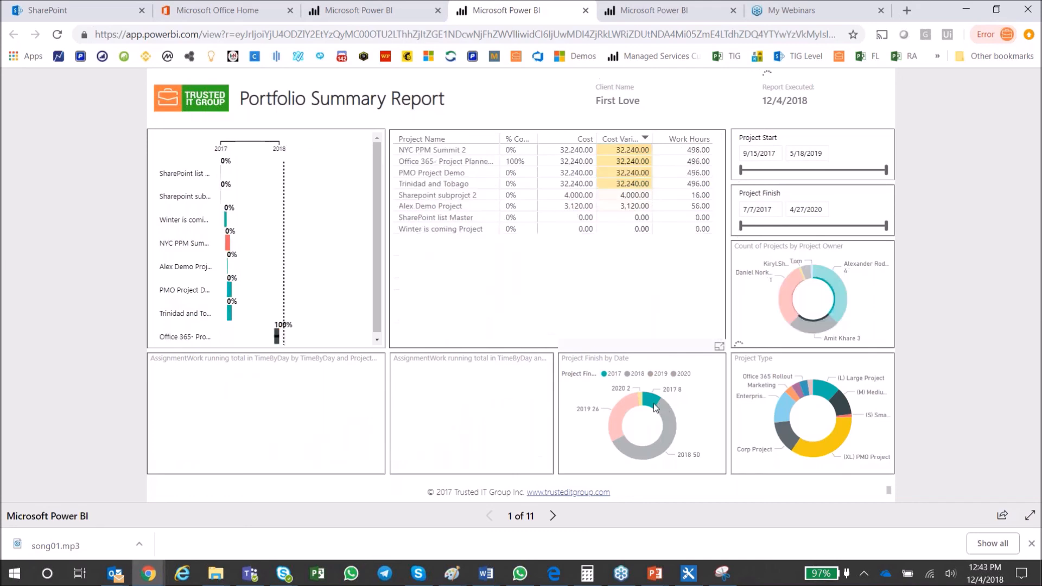
{"action": "left_click", "coordinate": [655, 407]}
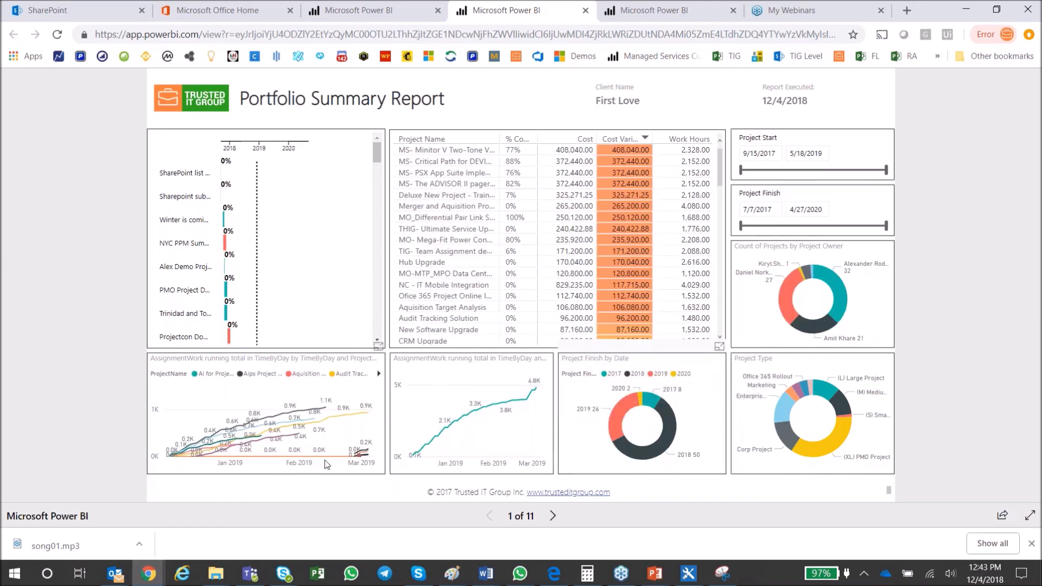
Switch to the TIG PPM Deck Demo presentation in PowerPoint
{"action": "mouse_move", "coordinate": [519, 450]}
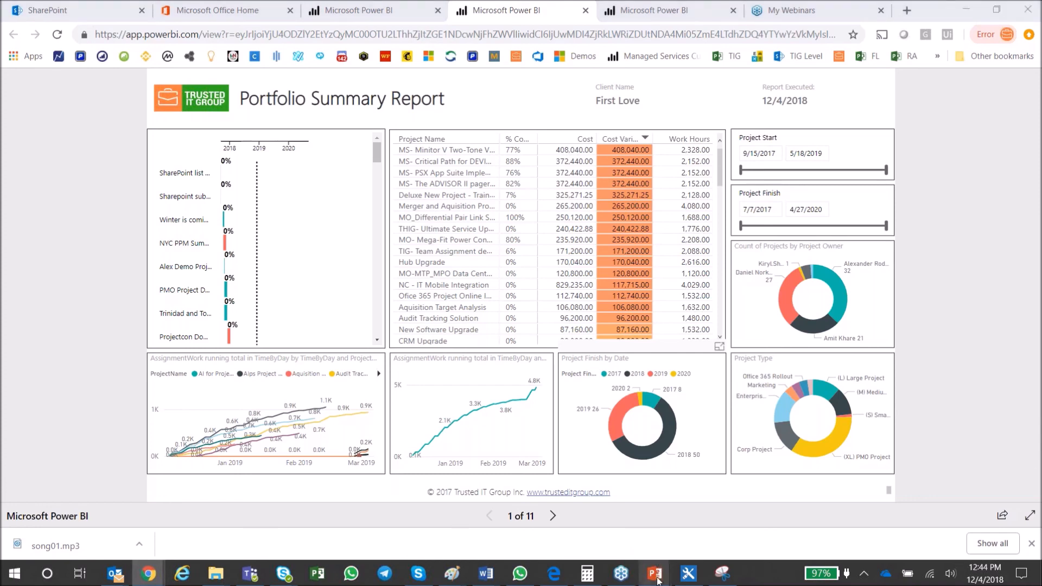
{"action": "mouse_move", "coordinate": [656, 579]}
{"action": "left_click", "coordinate": [535, 520]}
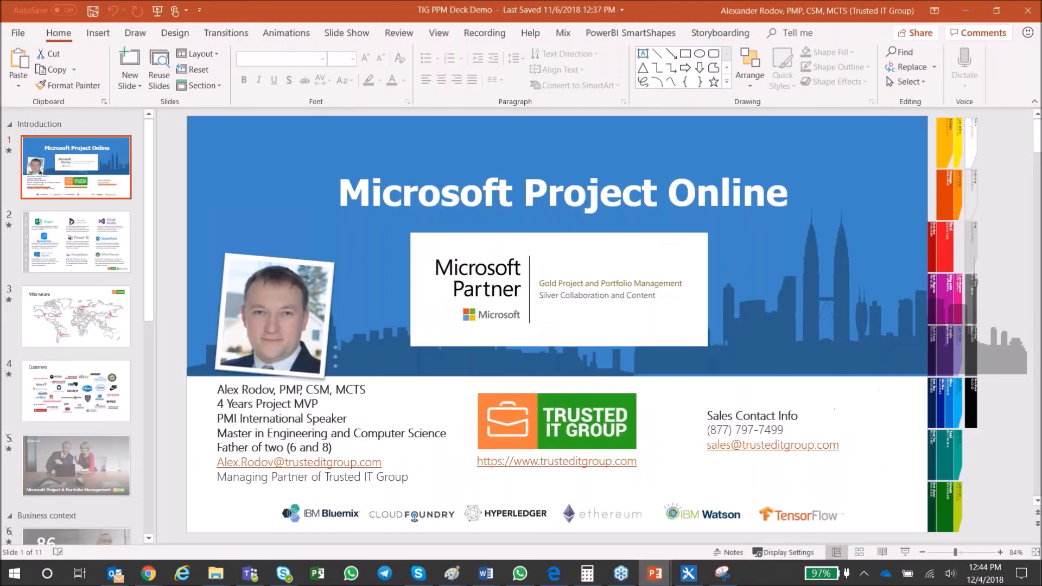